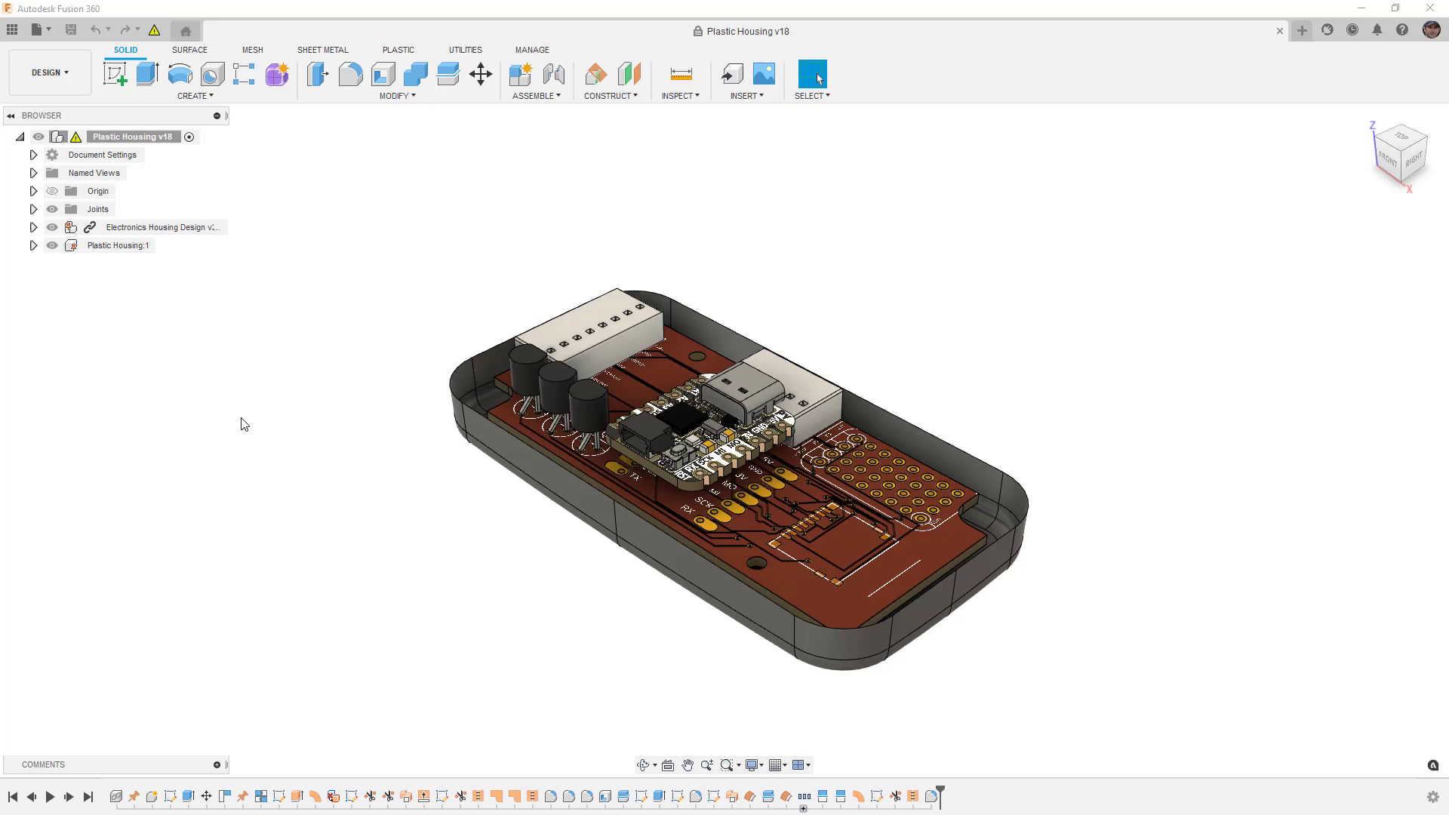
# Activate the Plastic Housing component, expand its bodies and select the visible surface body Body19.
pyautogui.click(479, 413)
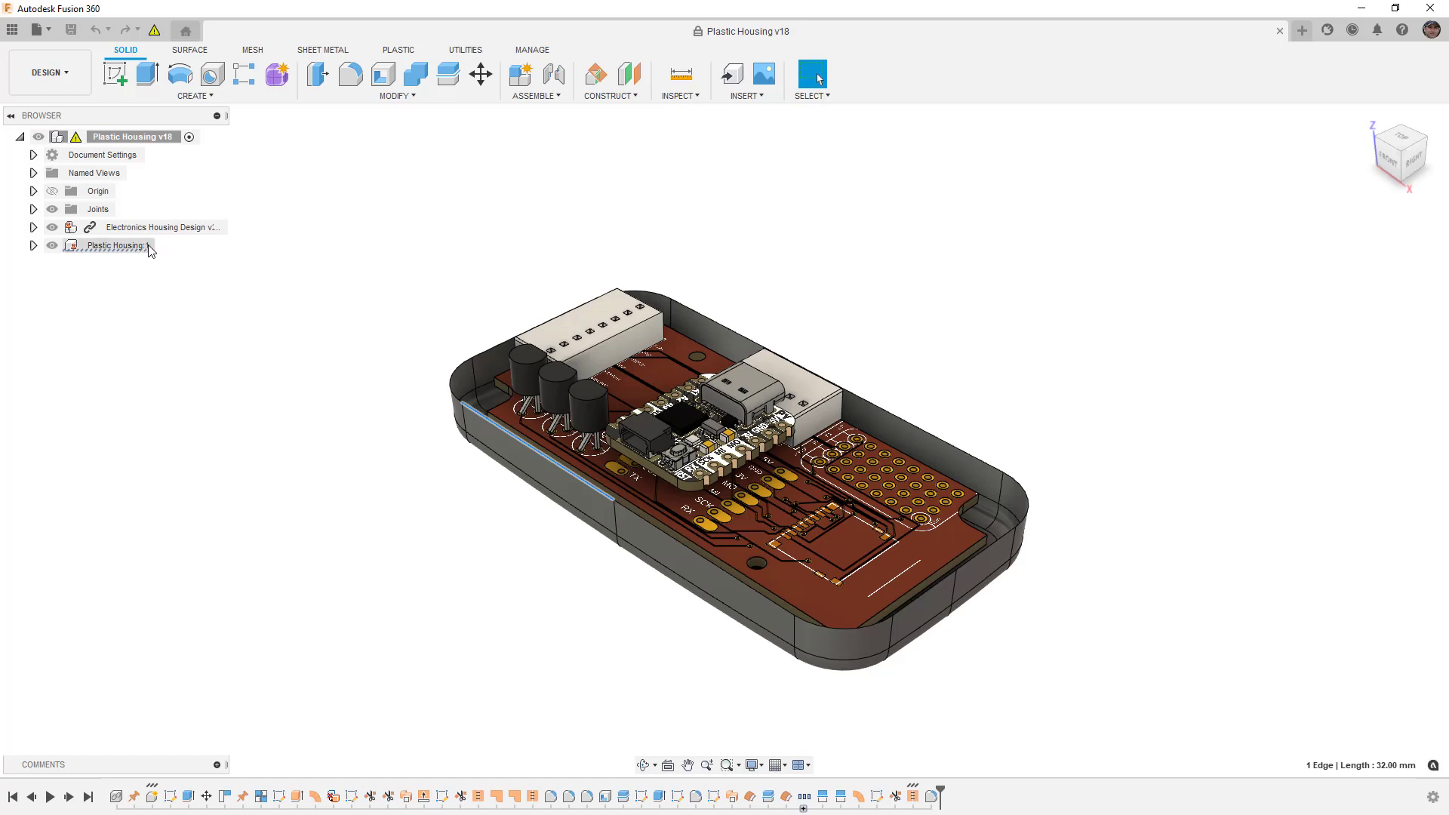
pyautogui.doubleClick(113, 246)
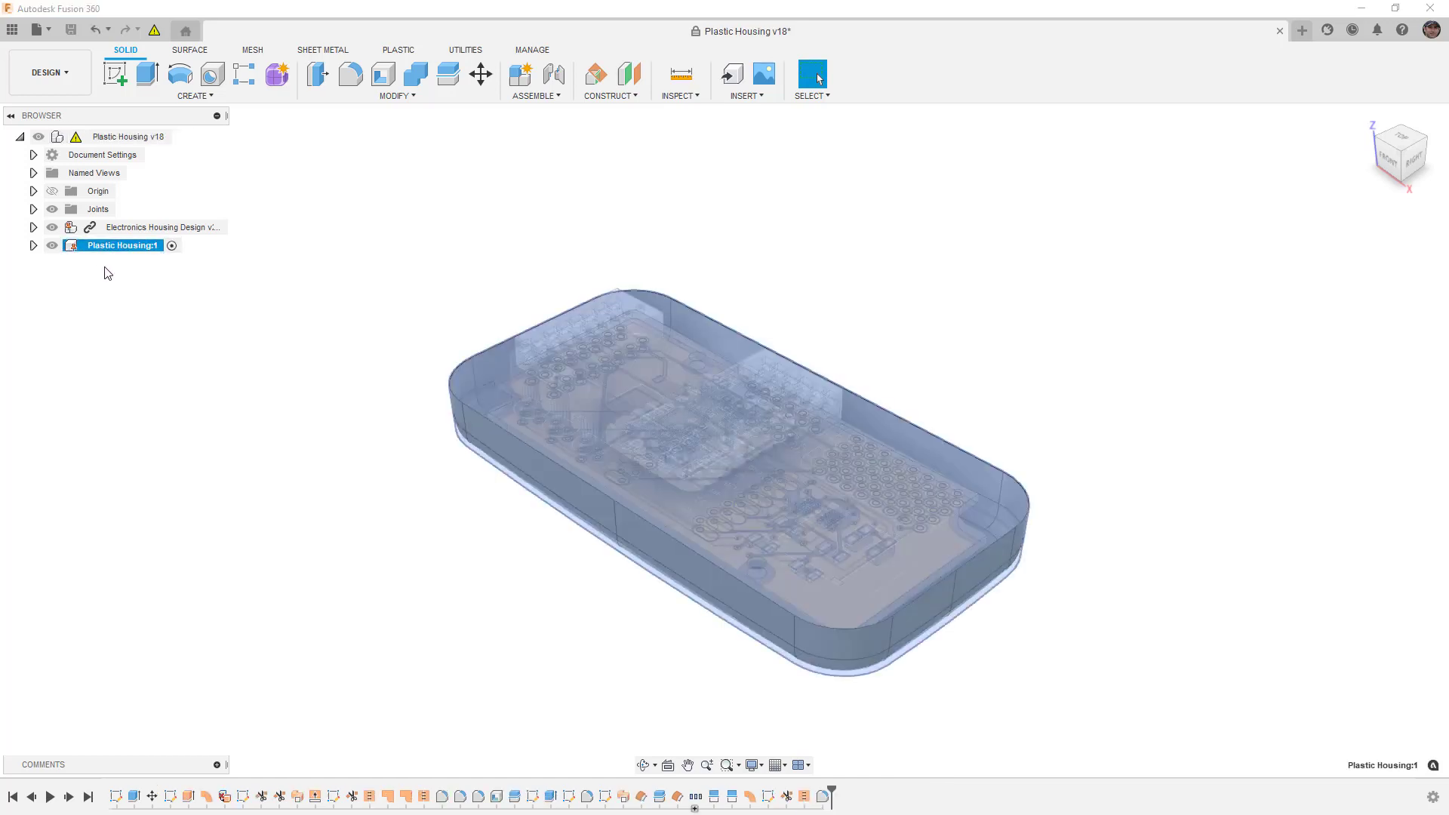
pyautogui.click(160, 293)
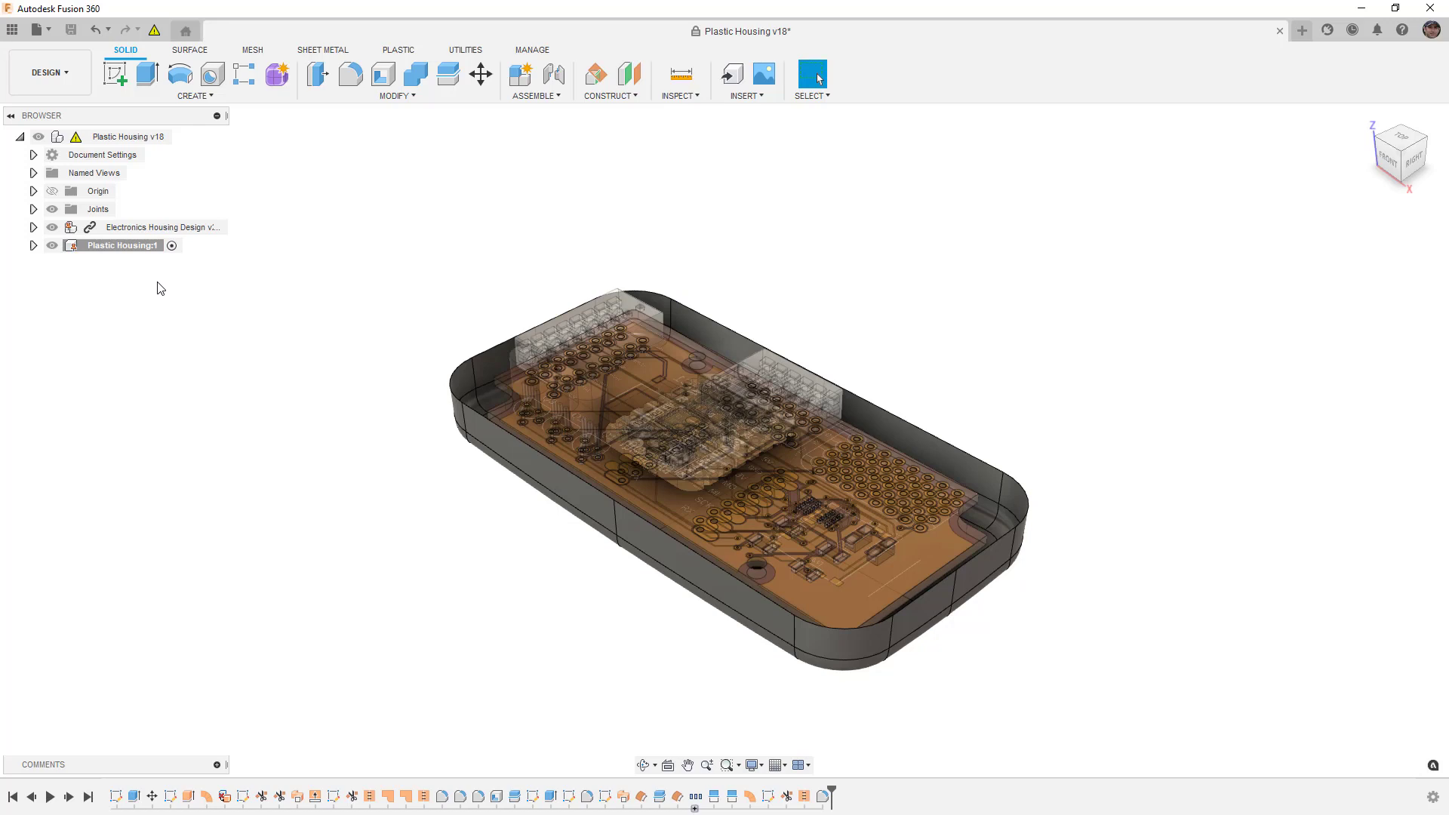
pyautogui.click(33, 245)
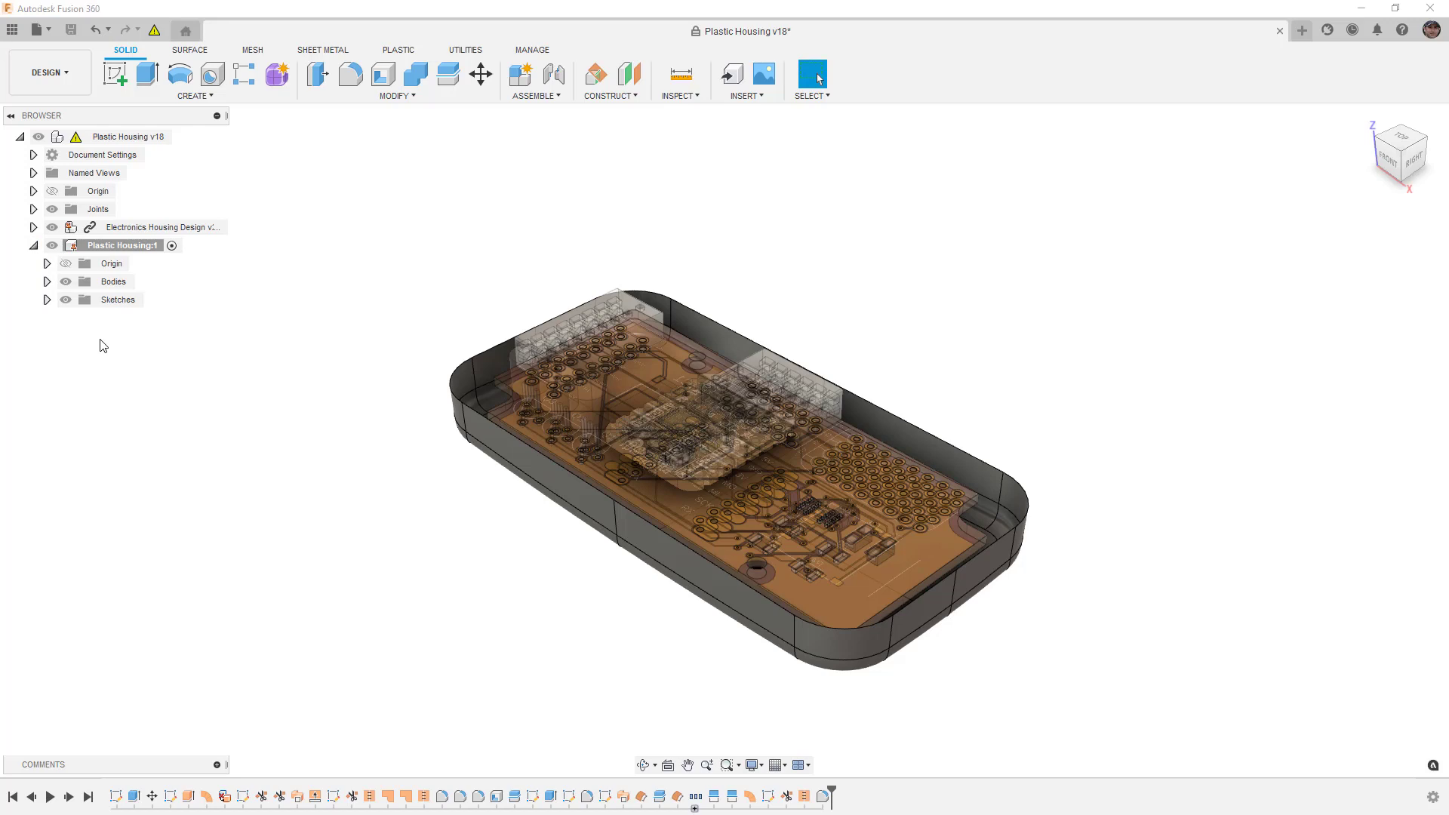
pyautogui.click(46, 281)
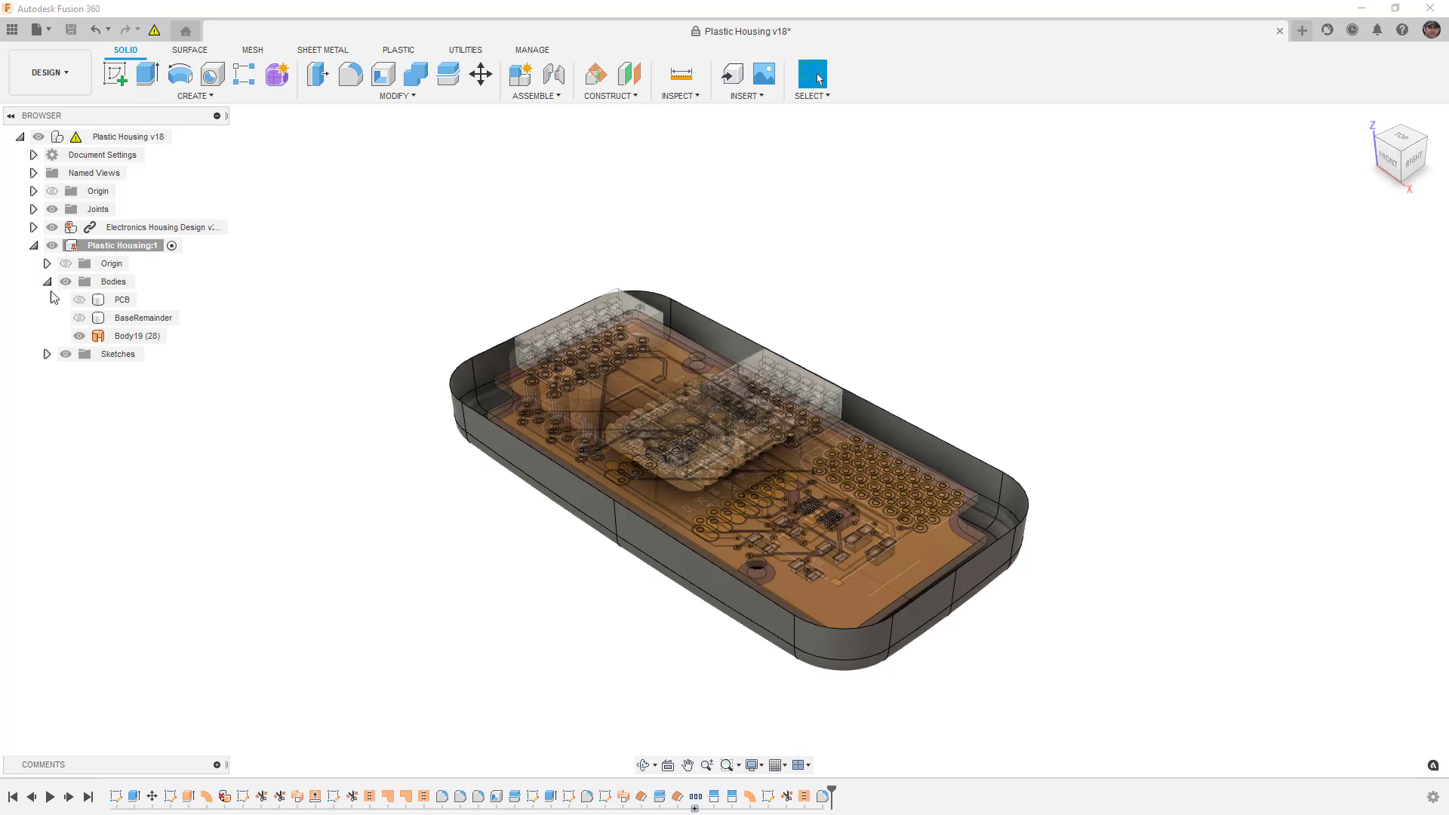
pyautogui.click(133, 339)
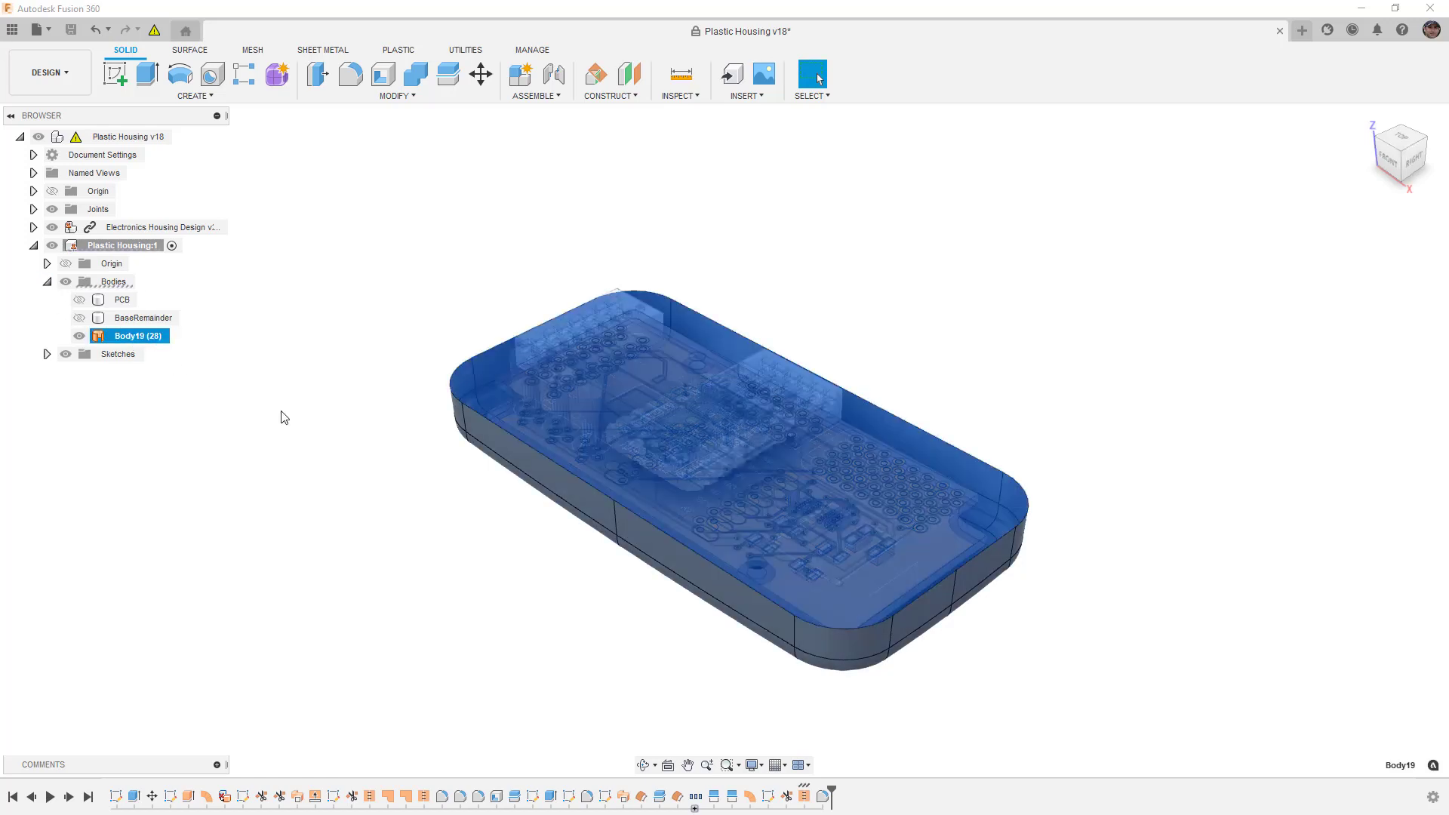
# Examine the outer side faces of the lower housing surface by selecting them one by one around the perimeter.
pyautogui.click(423, 514)
pyautogui.click(501, 446)
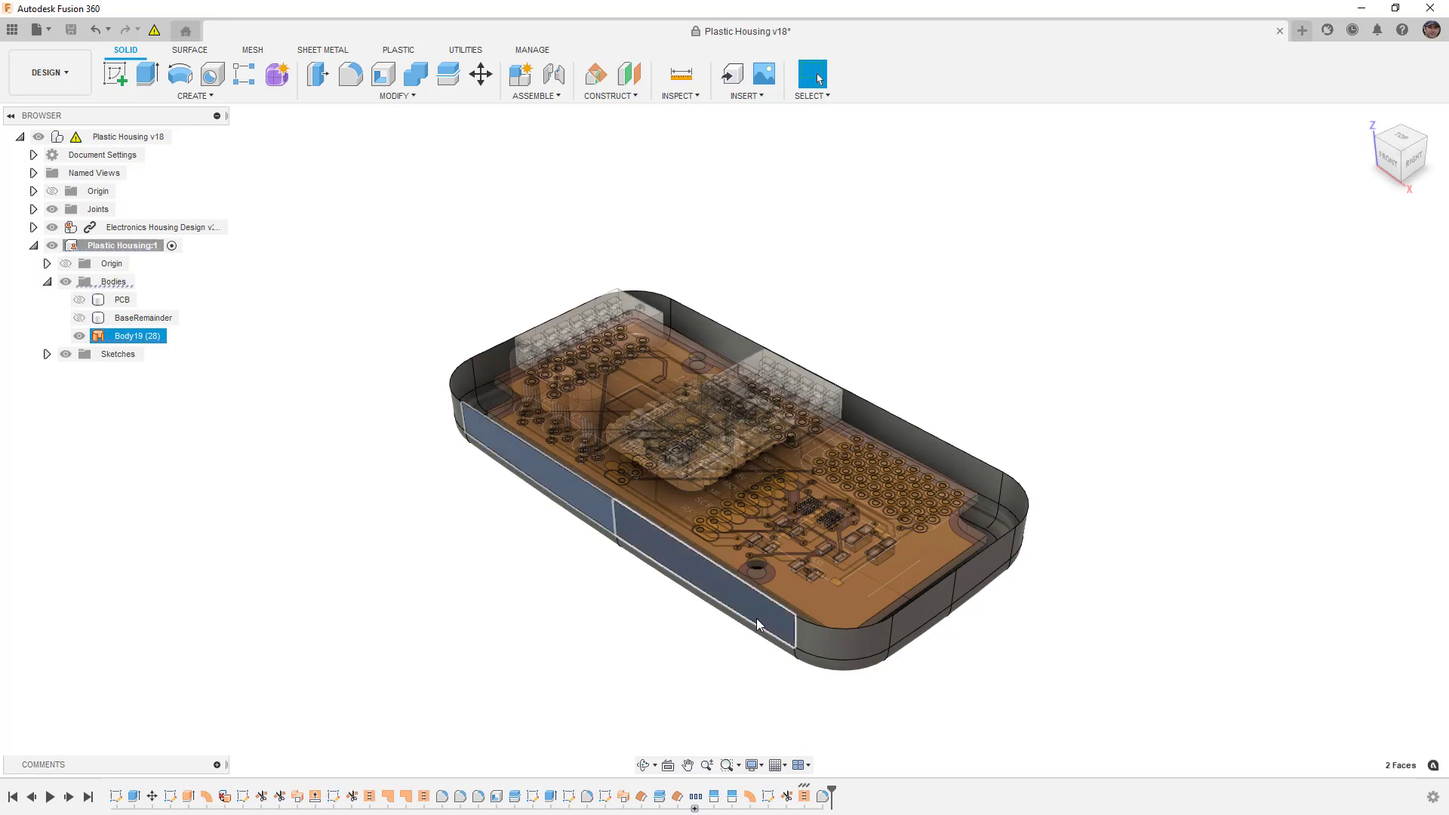
pyautogui.keyDown('shift'); pyautogui.click(660, 546); pyautogui.keyUp('shift')
pyautogui.keyDown('shift'); pyautogui.click(830, 645); pyautogui.keyUp('shift')
pyautogui.keyDown('shift'); pyautogui.click(918, 611); pyautogui.keyUp('shift')
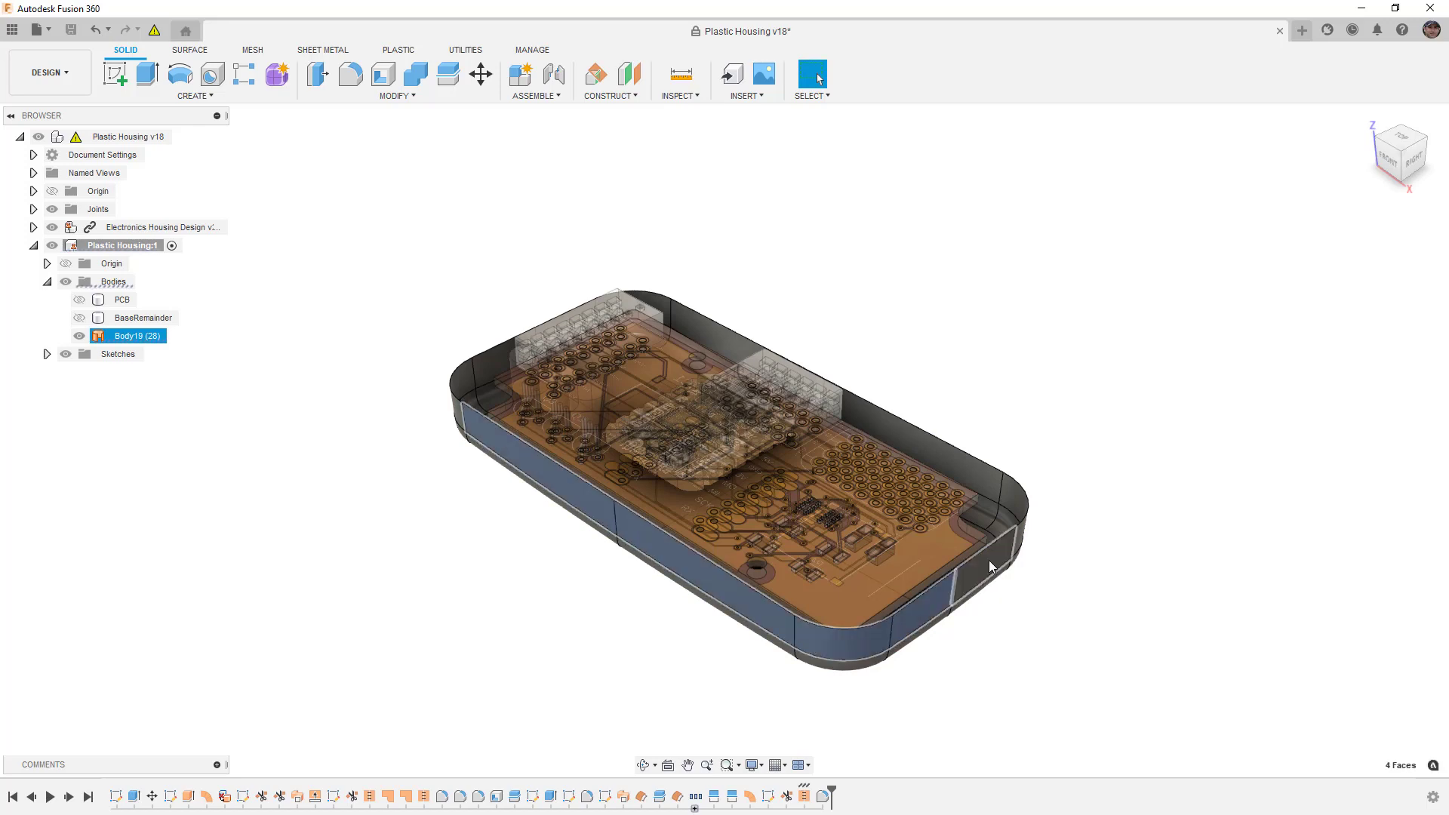
pyautogui.keyDown('shift'); pyautogui.click(989, 560); pyautogui.keyUp('shift')
pyautogui.keyDown('shift'); pyautogui.click(1011, 496); pyautogui.keyUp('shift')
pyautogui.keyDown('shift'); pyautogui.click(954, 465); pyautogui.keyUp('shift')
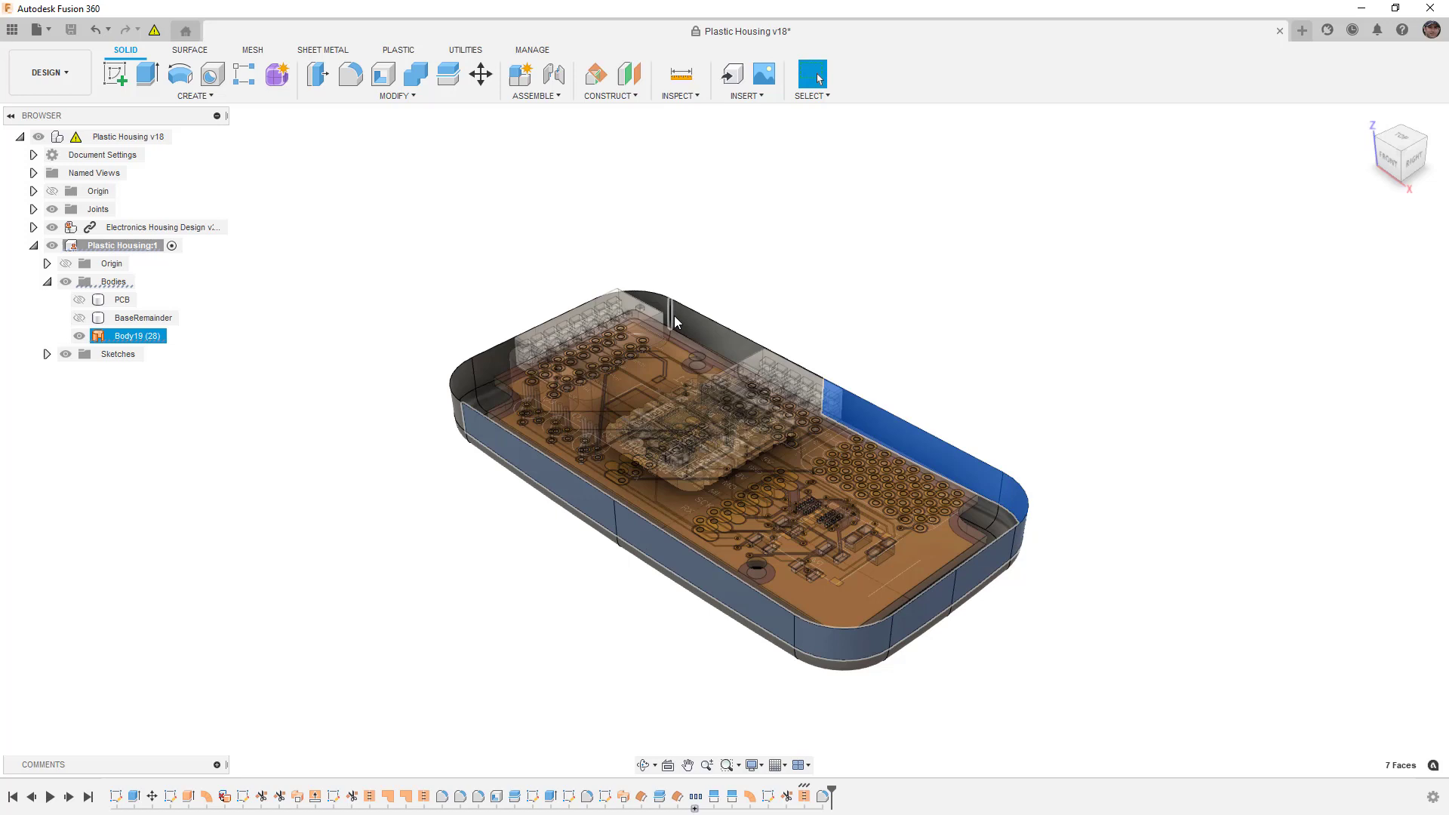
pyautogui.keyDown('shift'); pyautogui.click(678, 315); pyautogui.keyUp('shift')
pyautogui.keyDown('shift'); pyautogui.click(657, 302); pyautogui.keyUp('shift')
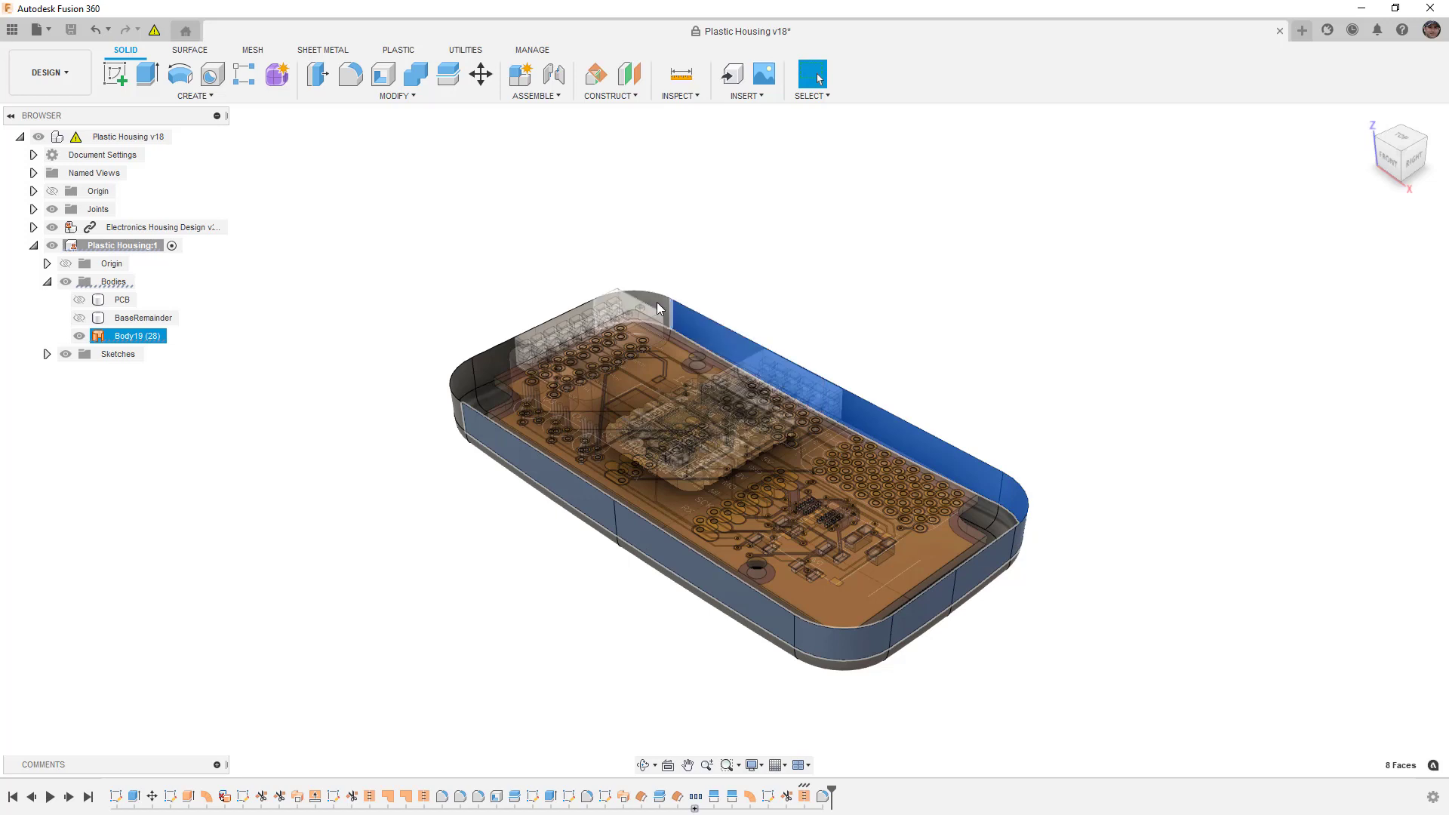
pyautogui.keyDown('shift'); pyautogui.click(460, 379); pyautogui.keyUp('shift')
pyautogui.keyDown('shift'); pyautogui.click(495, 355); pyautogui.keyUp('shift')
pyautogui.keyDown('shift'); pyautogui.moveTo(495, 355); pyautogui.dragTo(574, 363, button='middle'); pyautogui.keyUp('shift')
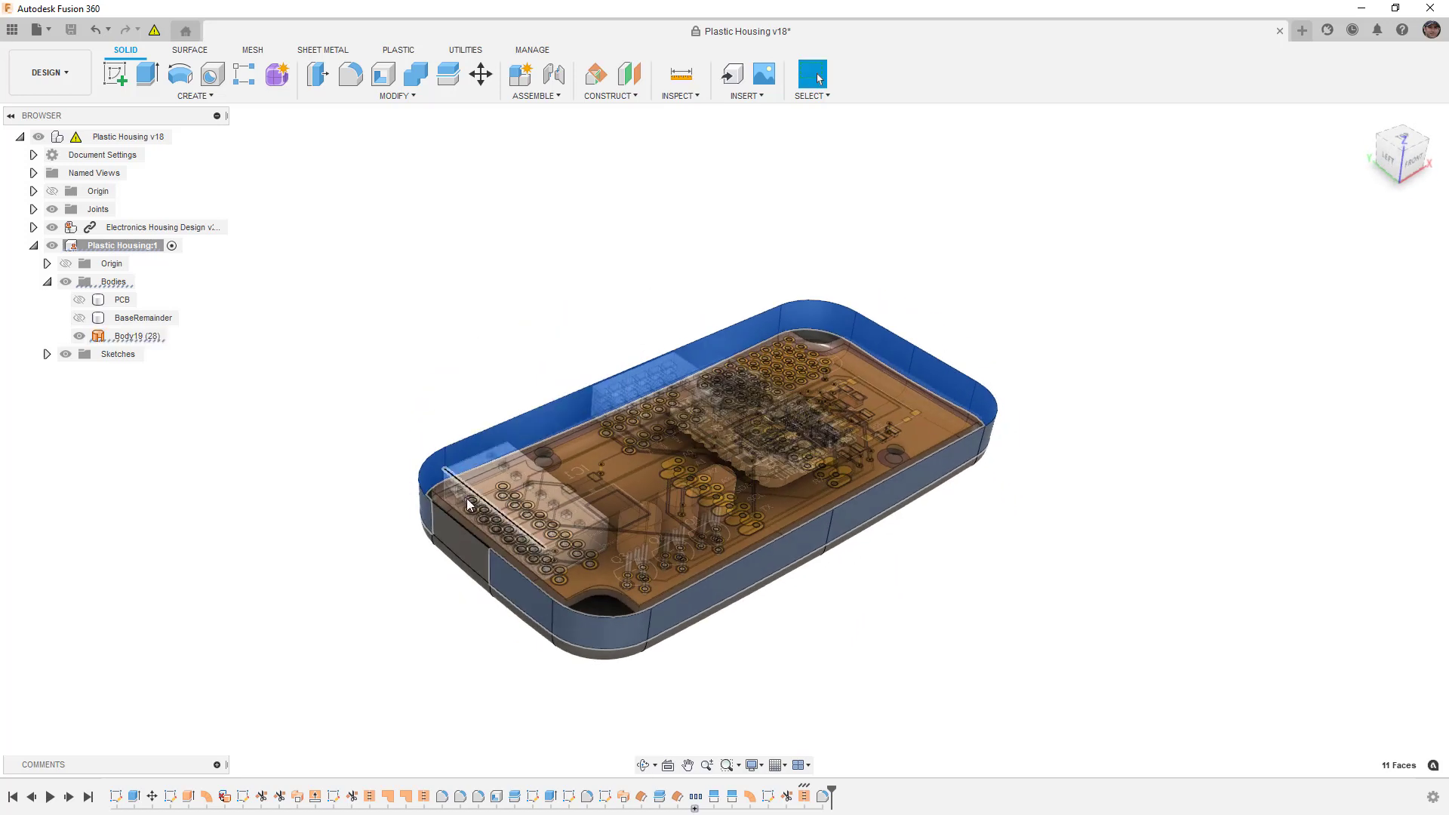
pyautogui.keyDown('shift'); pyautogui.click(456, 533); pyautogui.keyUp('shift')
pyautogui.keyDown('shift'); pyautogui.moveTo(456, 533); pyautogui.dragTo(553, 602, button='middle'); pyautogui.keyUp('shift')
pyautogui.press('Escape')
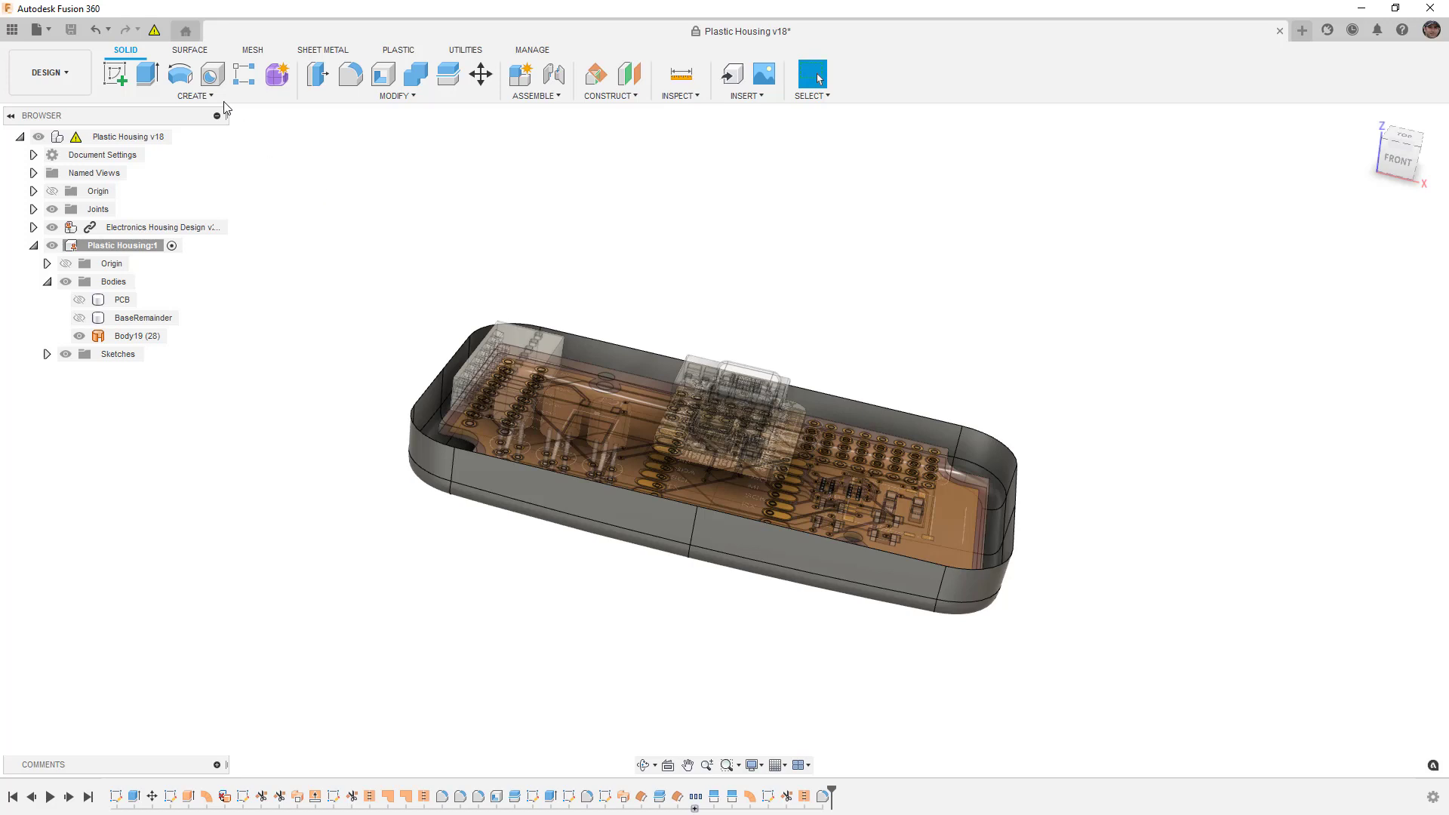
# Extrude the housing's chained upper rim edge upward 12 mm as a new surface body.
pyautogui.click(205, 51)
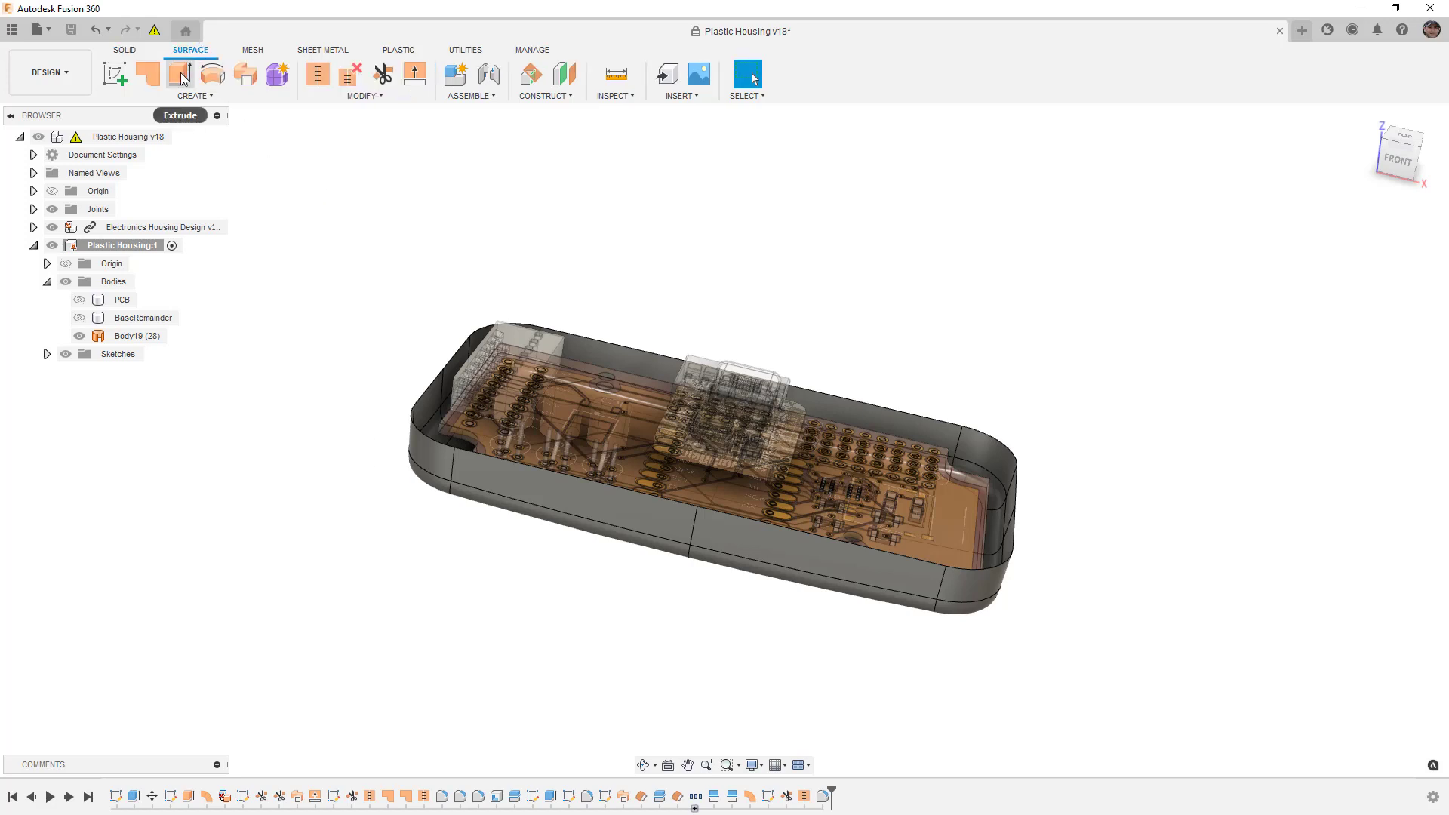
pyautogui.click(180, 74)
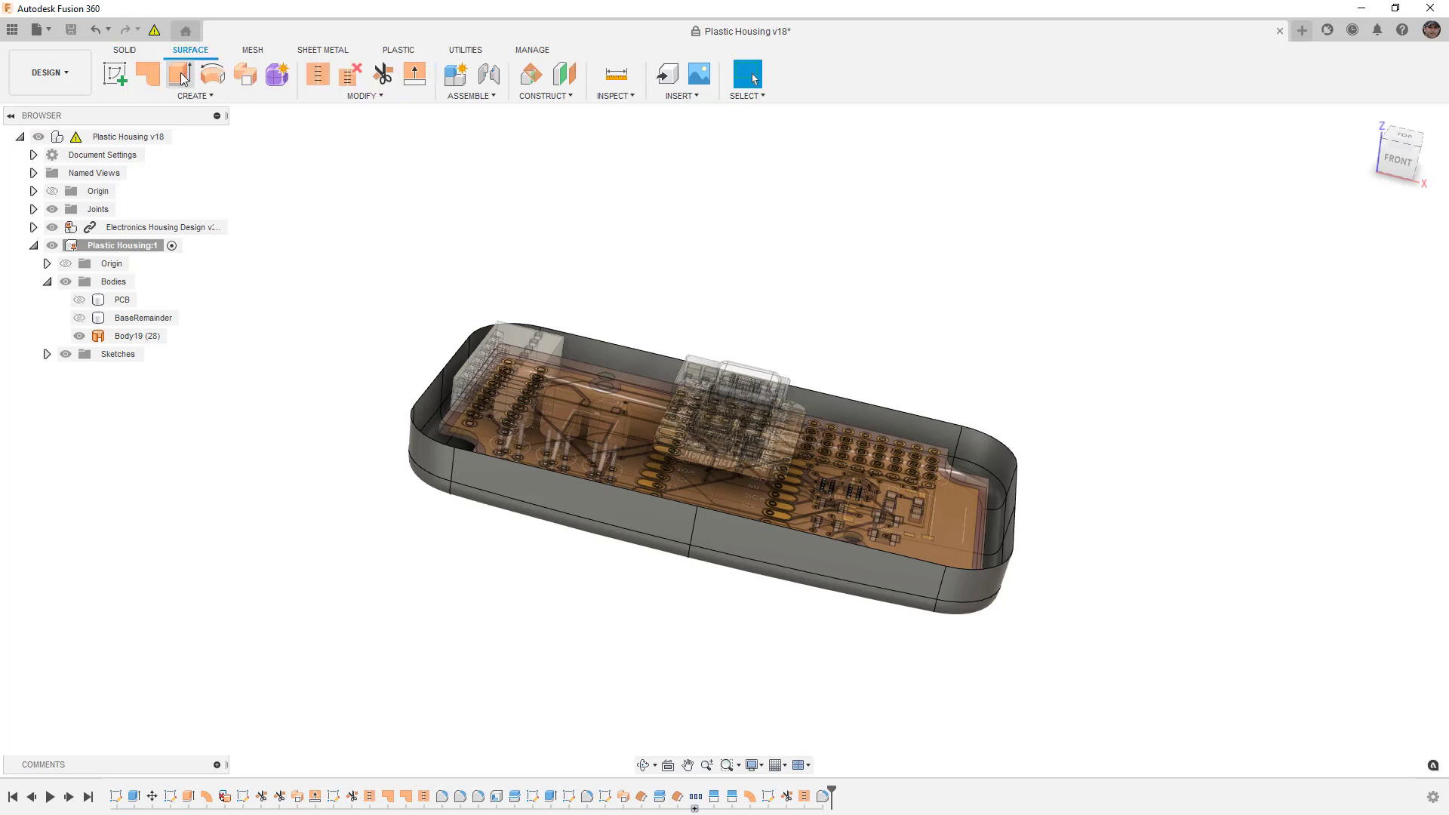
pyautogui.click(608, 341)
pyautogui.moveTo(522, 325); pyautogui.dragTo(520, 243)
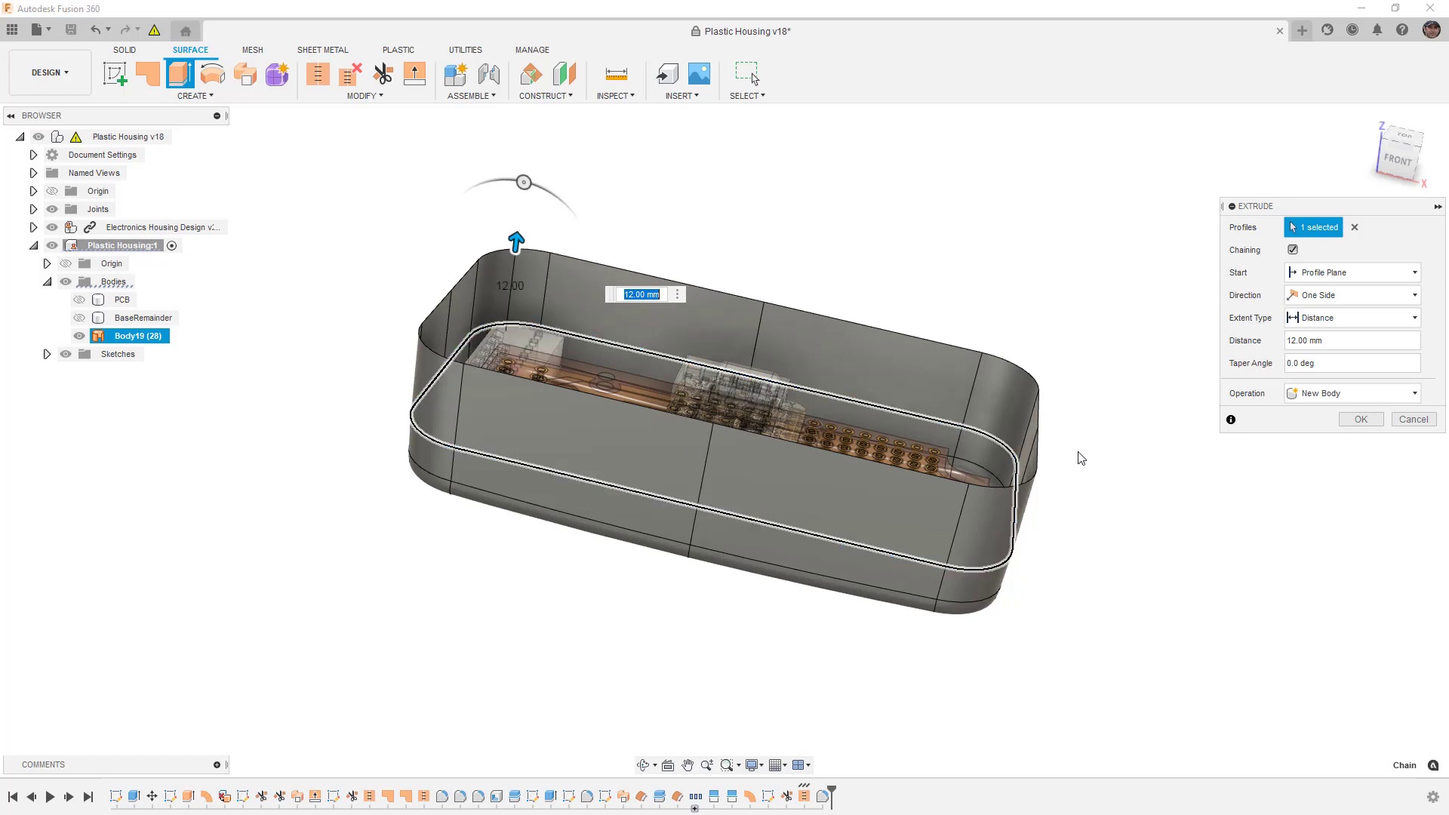
pyautogui.click(1360, 420)
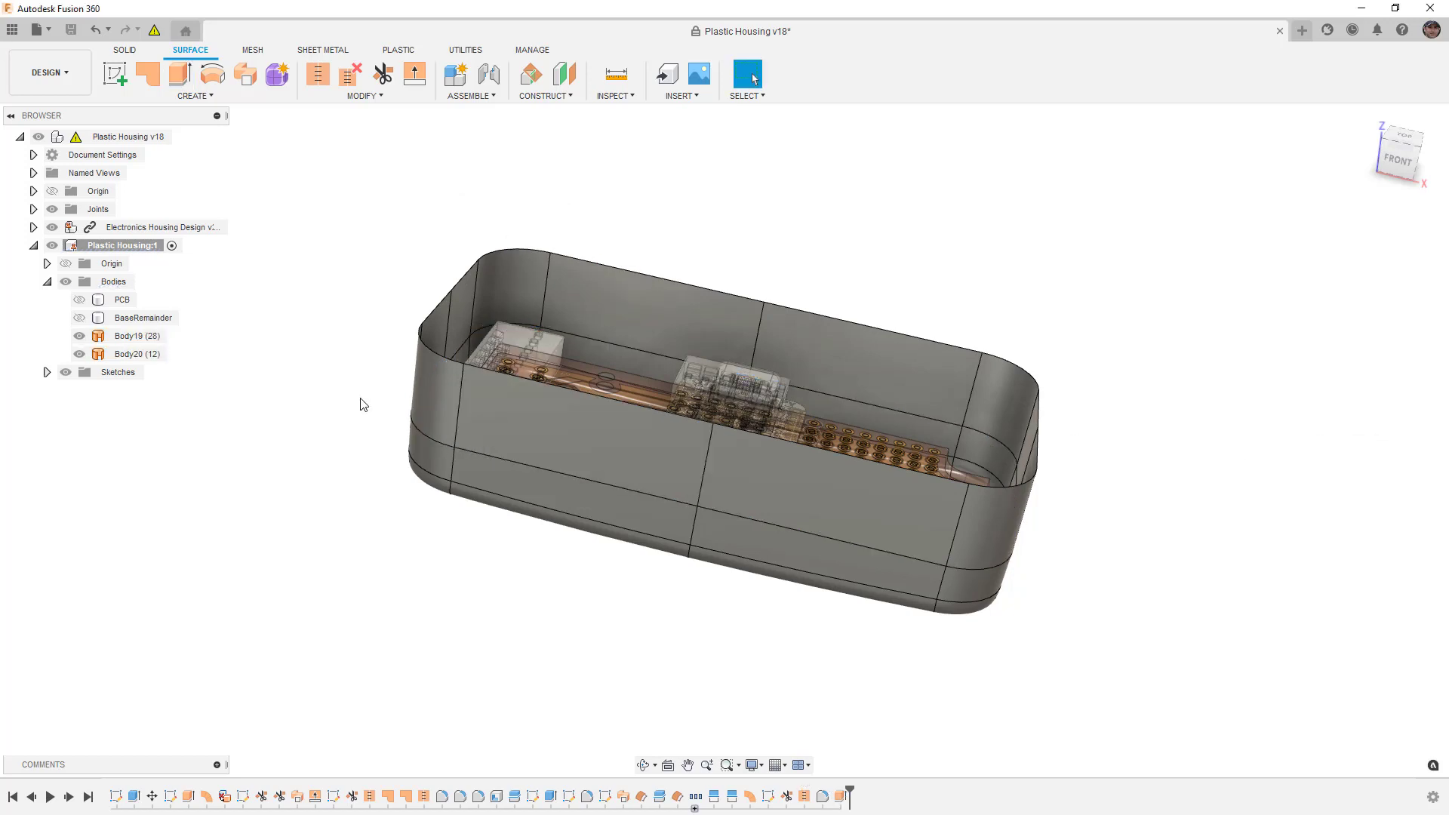
# Edit the rim's surface extrusion and set its taper angle to -2 degrees.
pyautogui.click(147, 356)
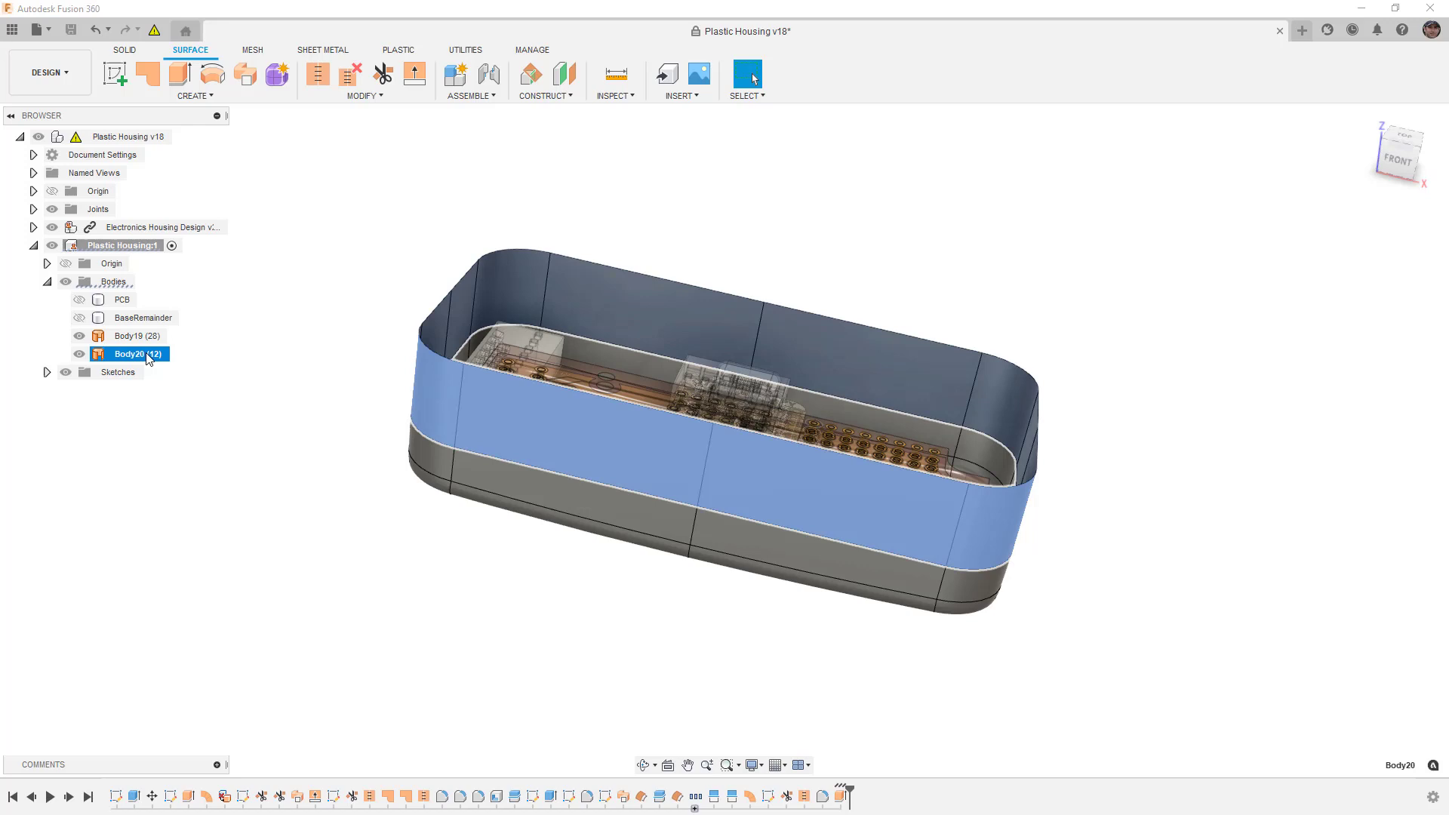
pyautogui.click(149, 356)
pyautogui.doubleClick(843, 798)
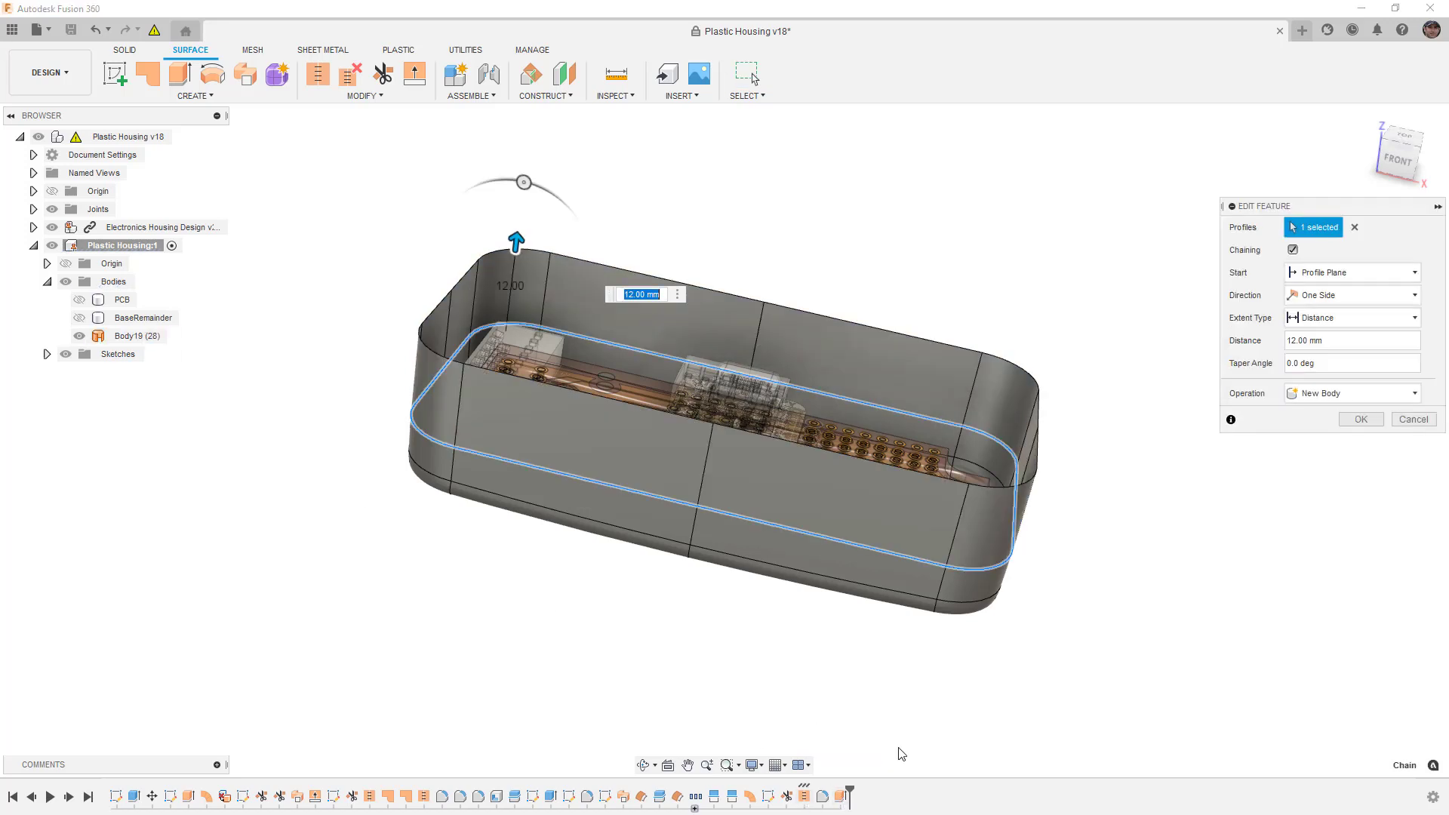
pyautogui.click(1259, 372)
pyautogui.write('-2')
pyautogui.press('Return')
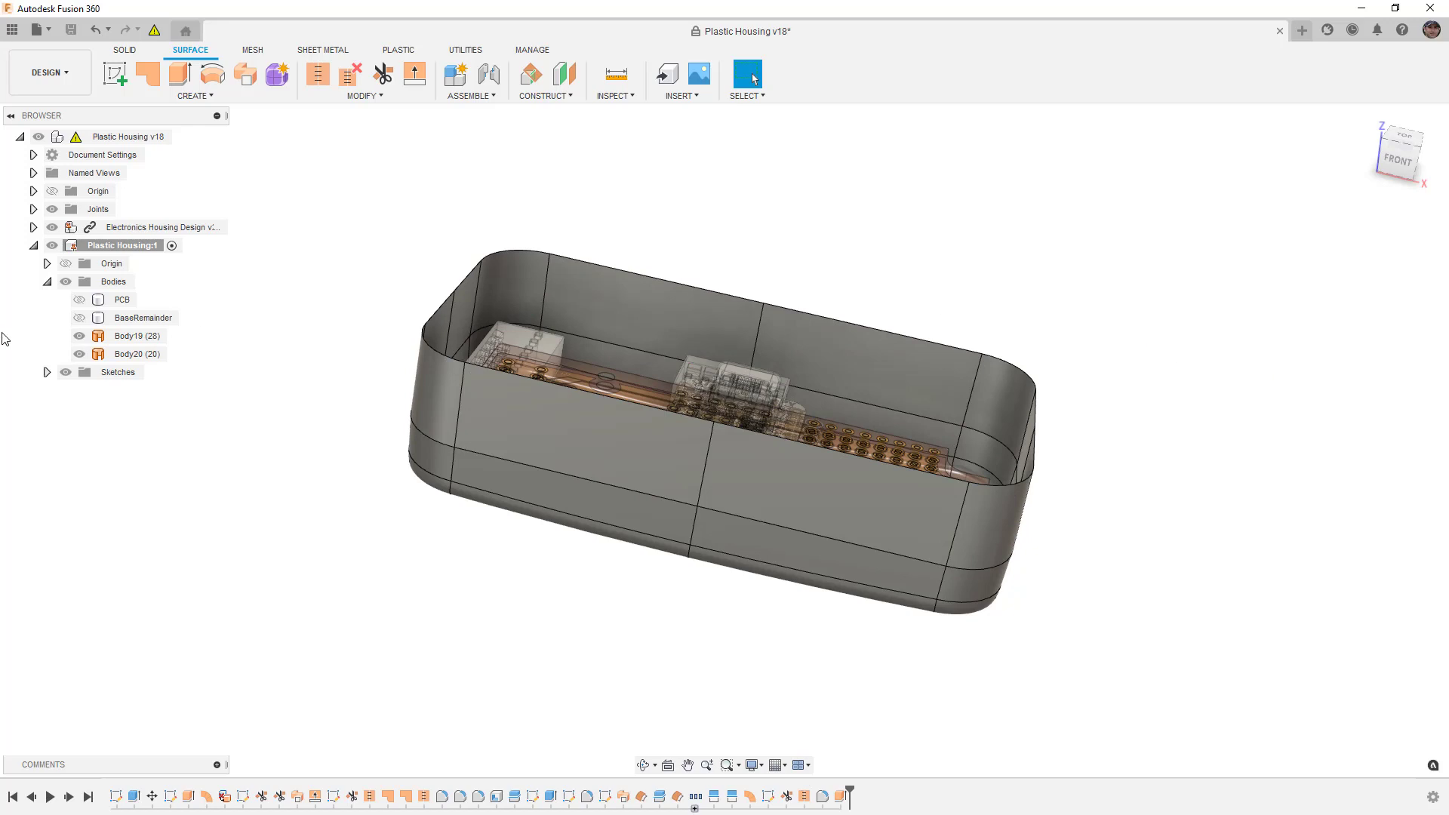
# Edit the tapered rim extrusion and set its distance to 2 mm.
pyautogui.click(140, 356)
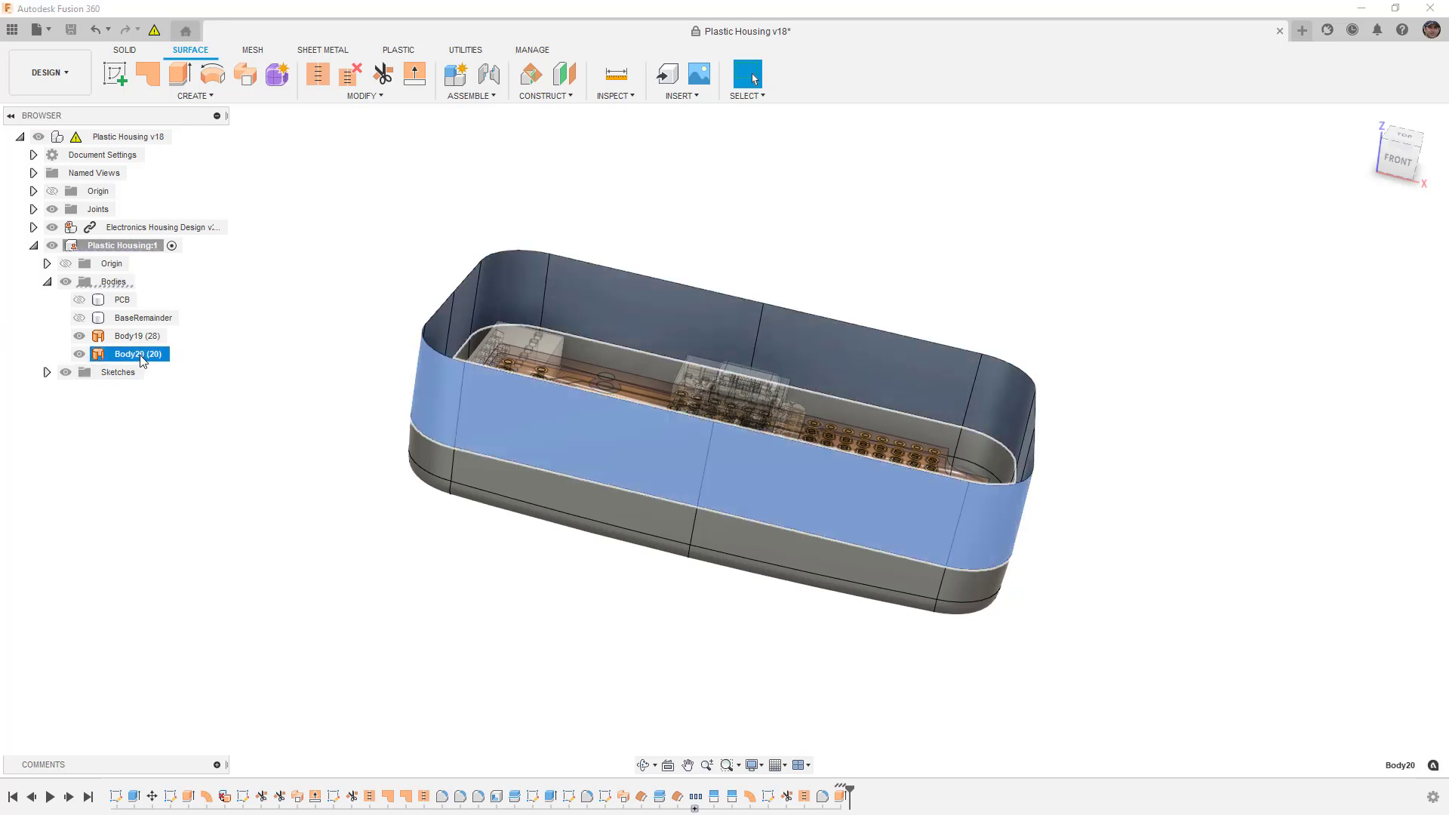
pyautogui.click(841, 798)
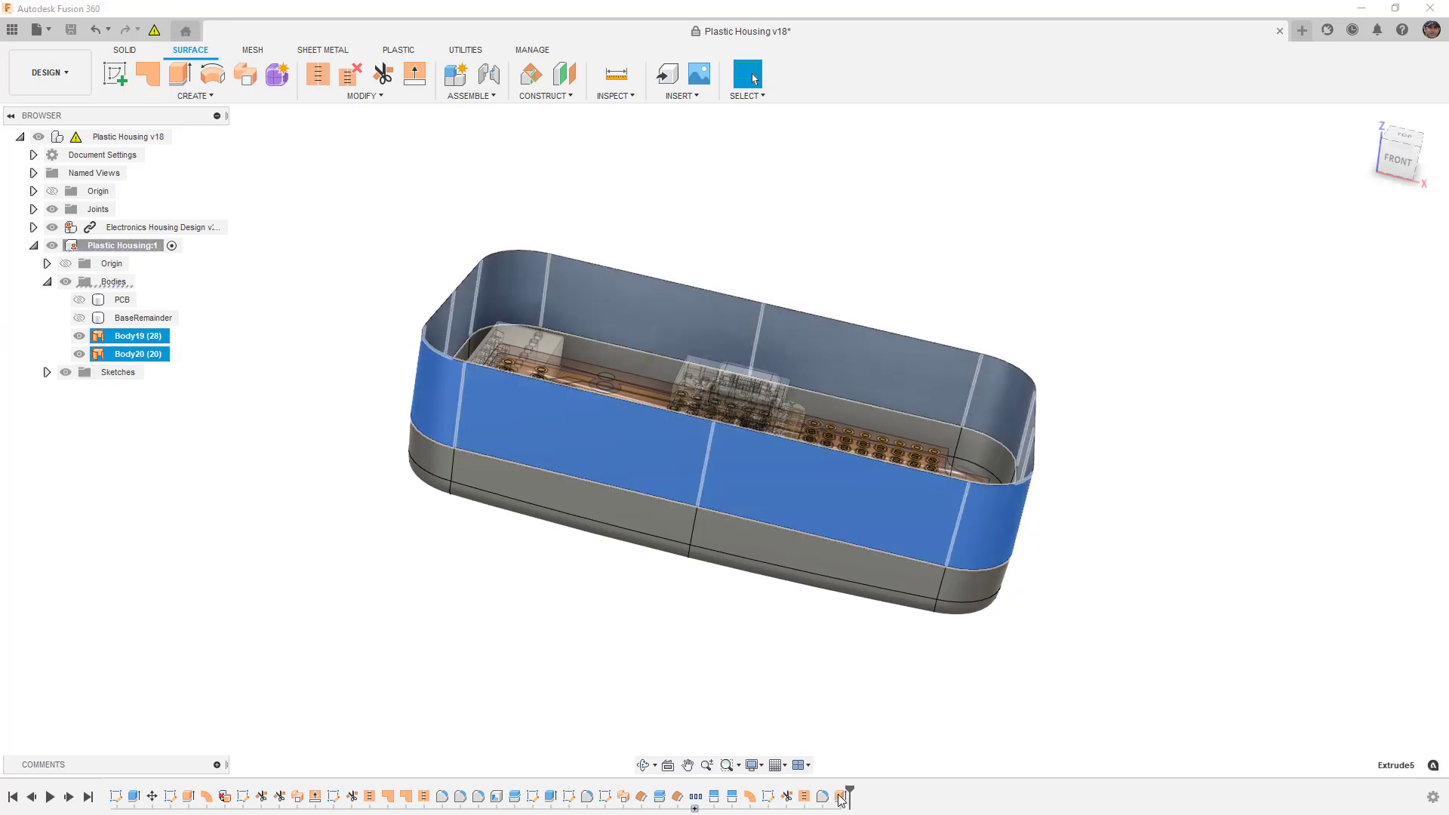
pyautogui.doubleClick(840, 798)
pyautogui.click(1344, 340)
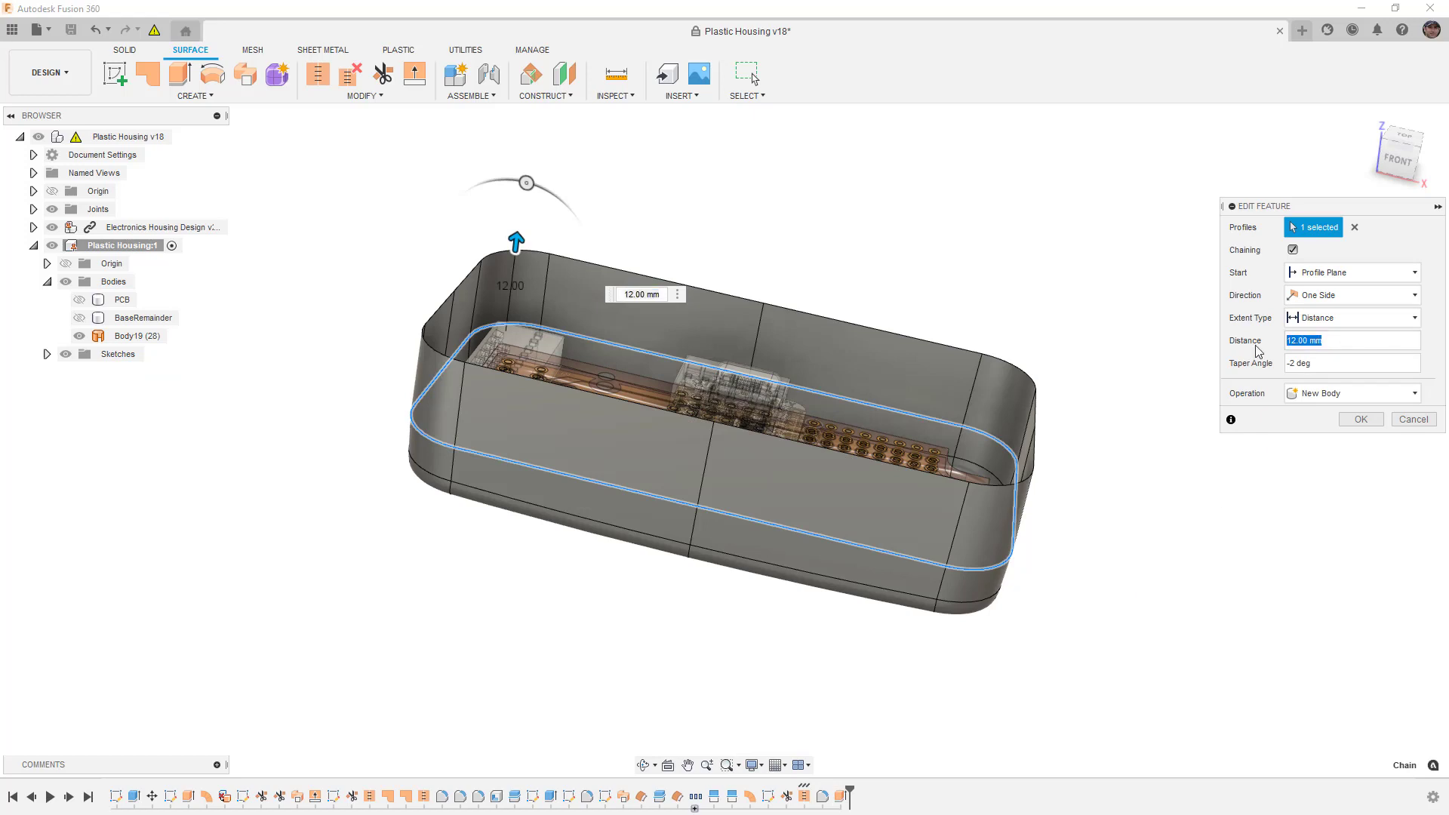
pyautogui.press('Return')
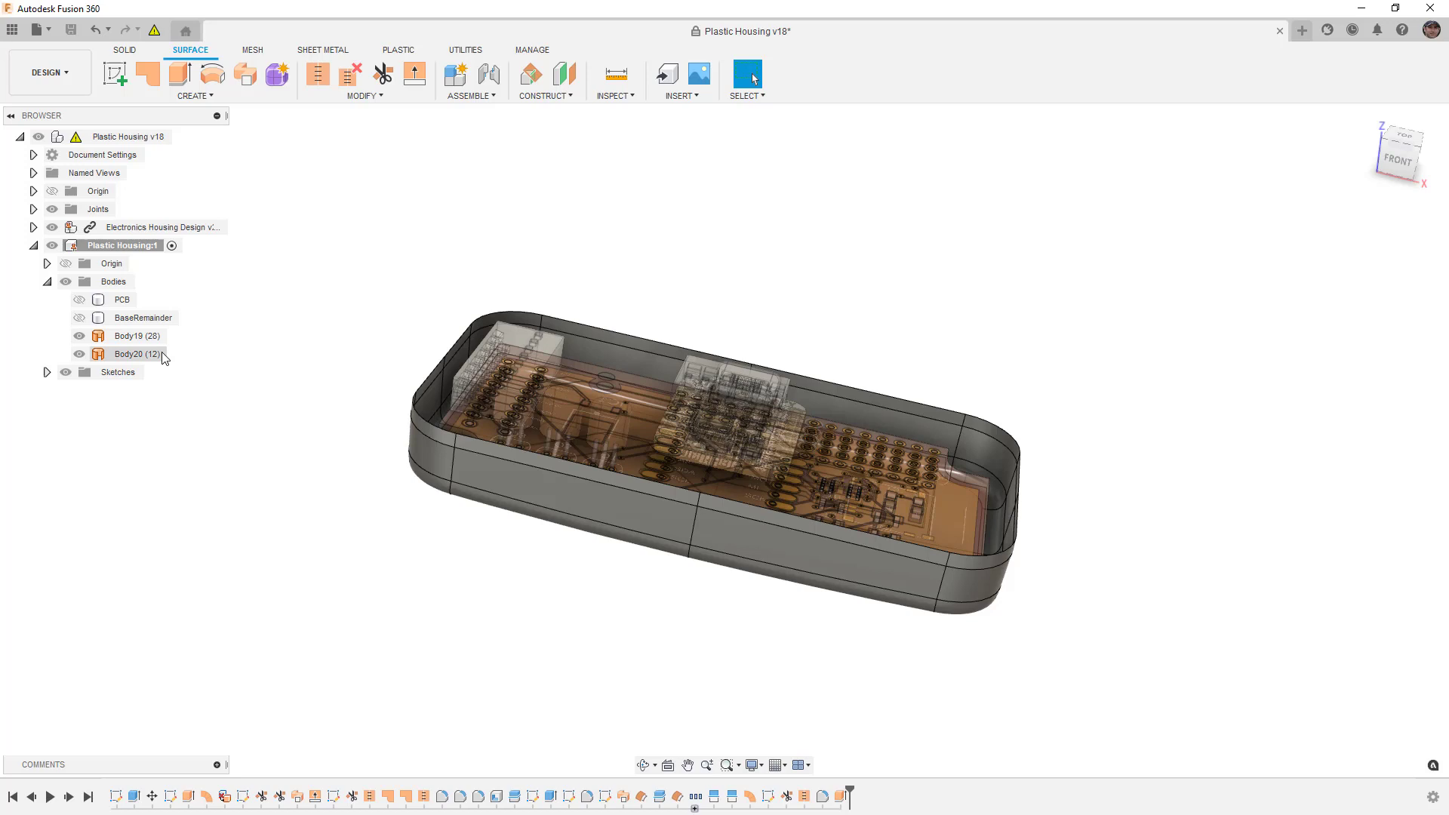
# Set the distance of the tapered rim extrusion to 12 mm.
pyautogui.click(139, 355)
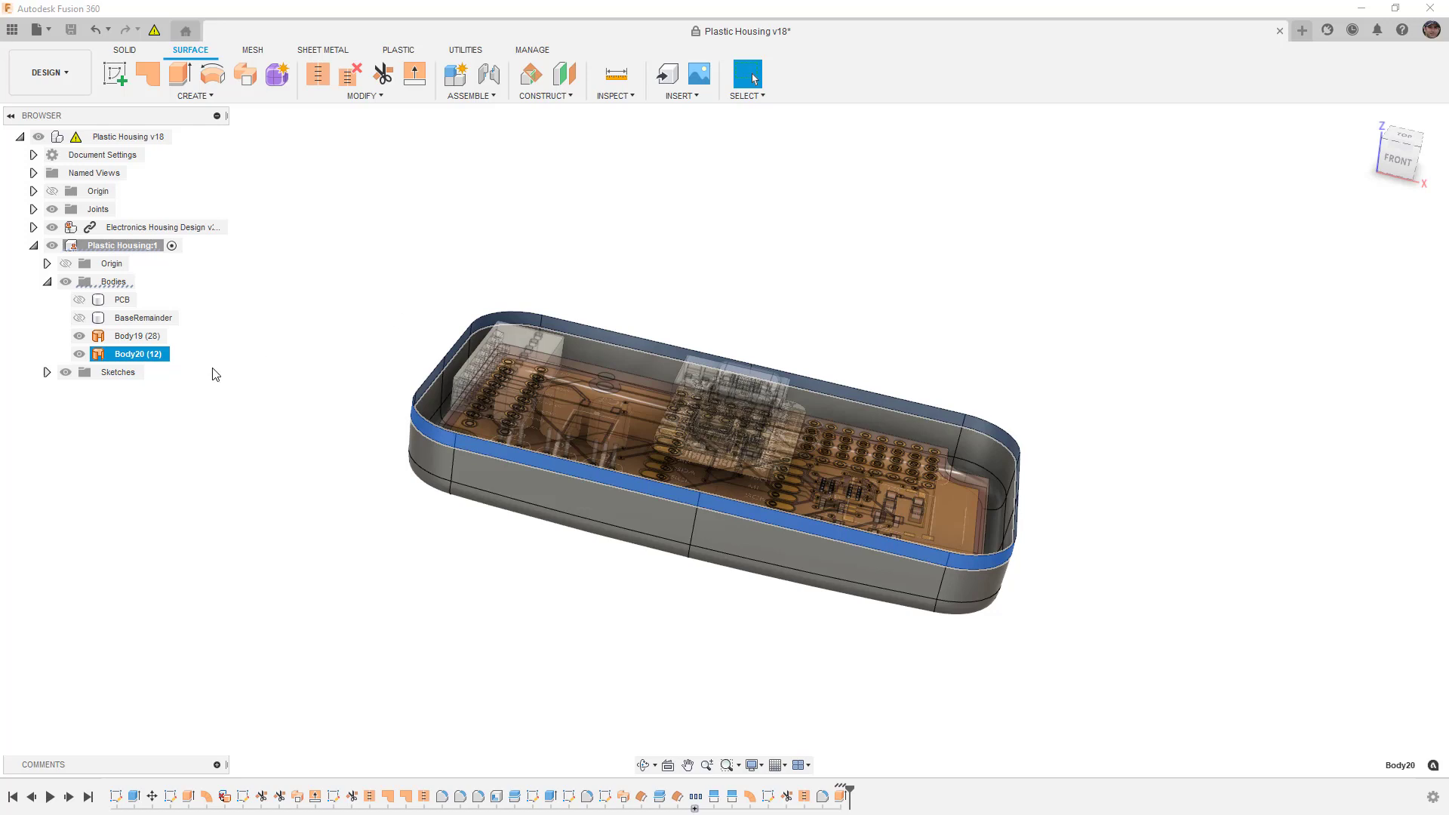
pyautogui.doubleClick(840, 796)
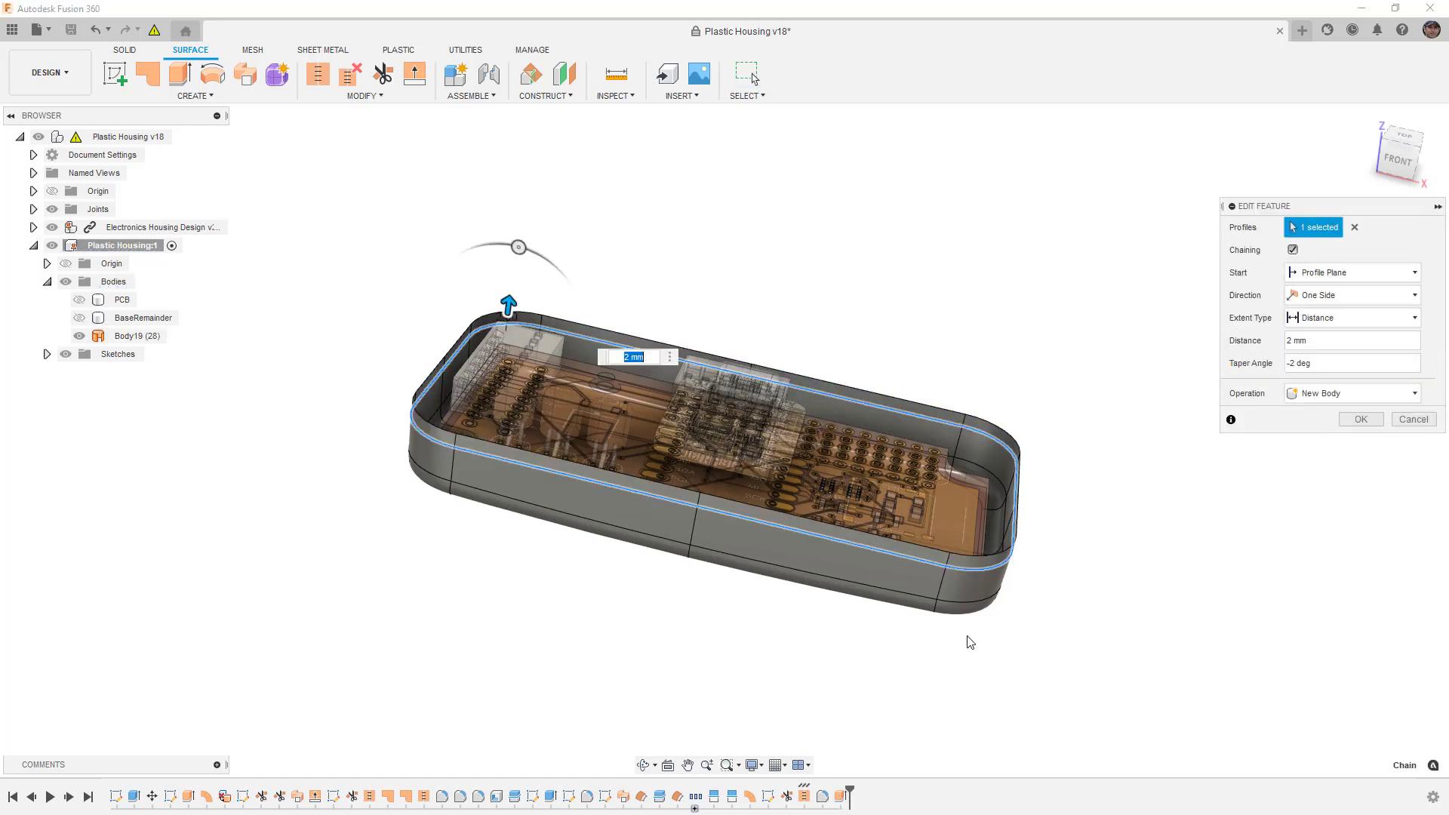
pyautogui.click(1336, 348)
pyautogui.write('12')
pyautogui.press('Return')
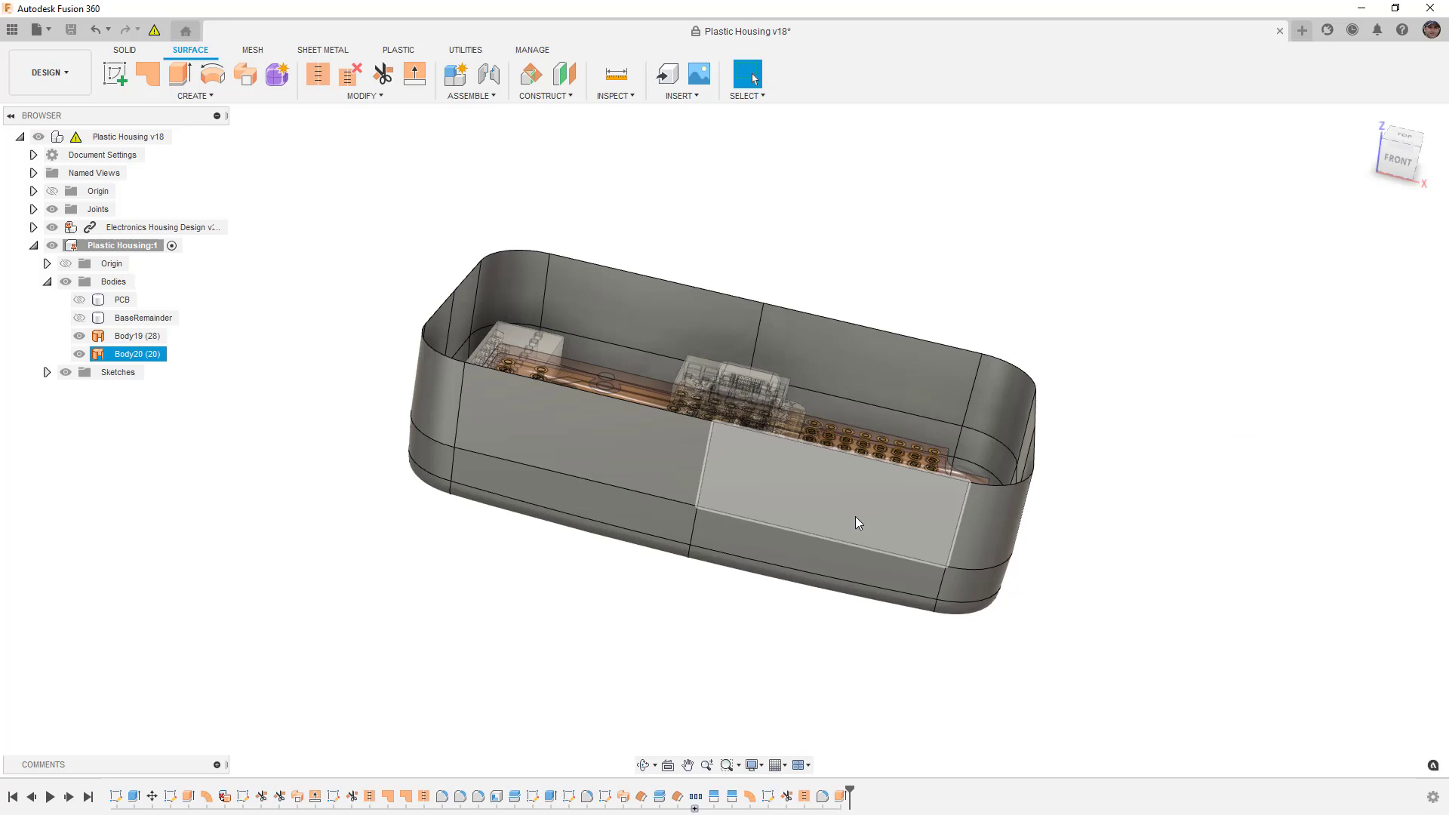
# Examine how the tapered upper wall is split into faces by selecting its front, corner and side faces.
pyautogui.click(835, 496)
pyautogui.click(628, 438)
pyautogui.click(439, 369)
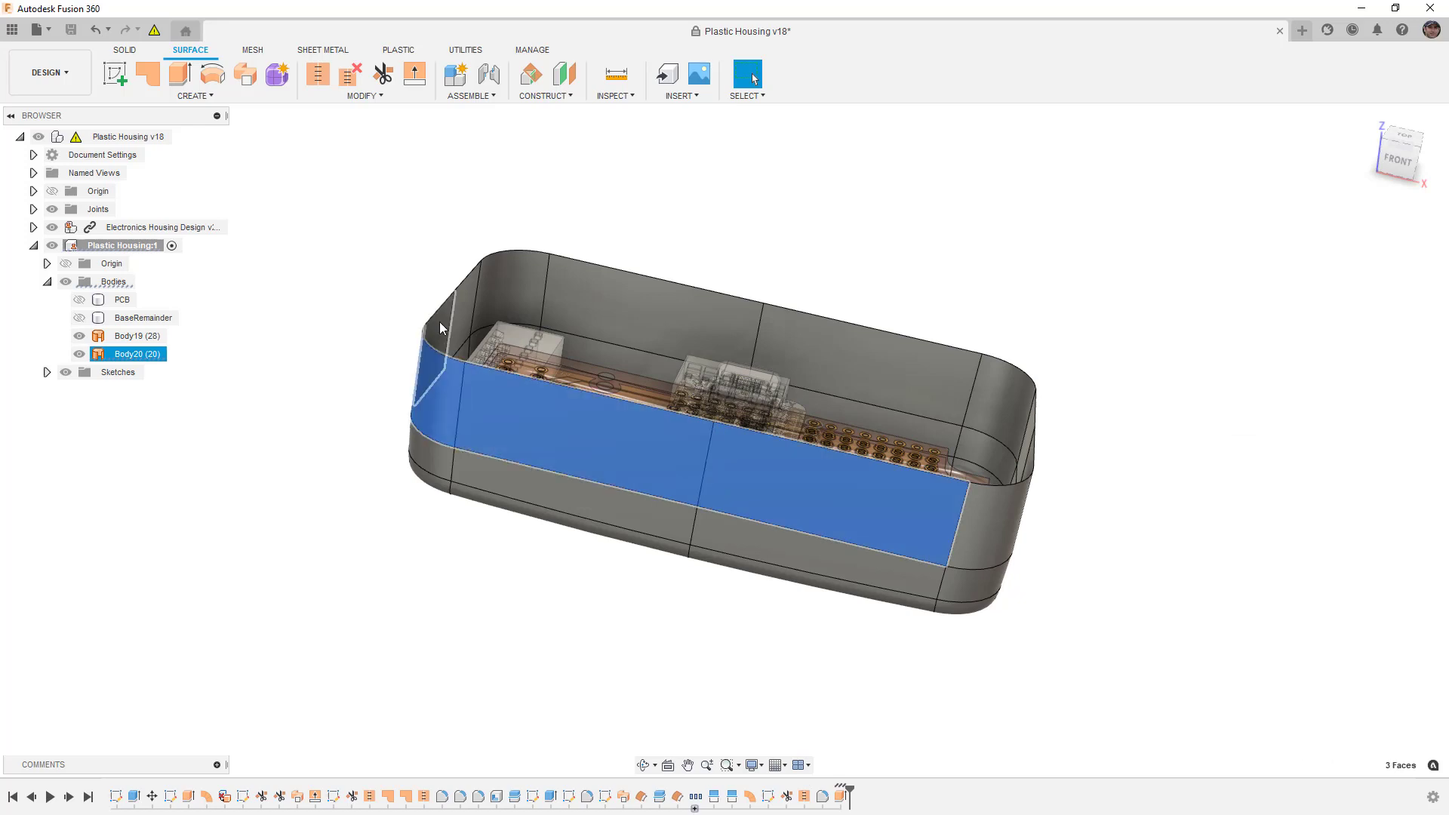
pyautogui.click(438, 321)
pyautogui.click(468, 293)
pyautogui.press('Escape')
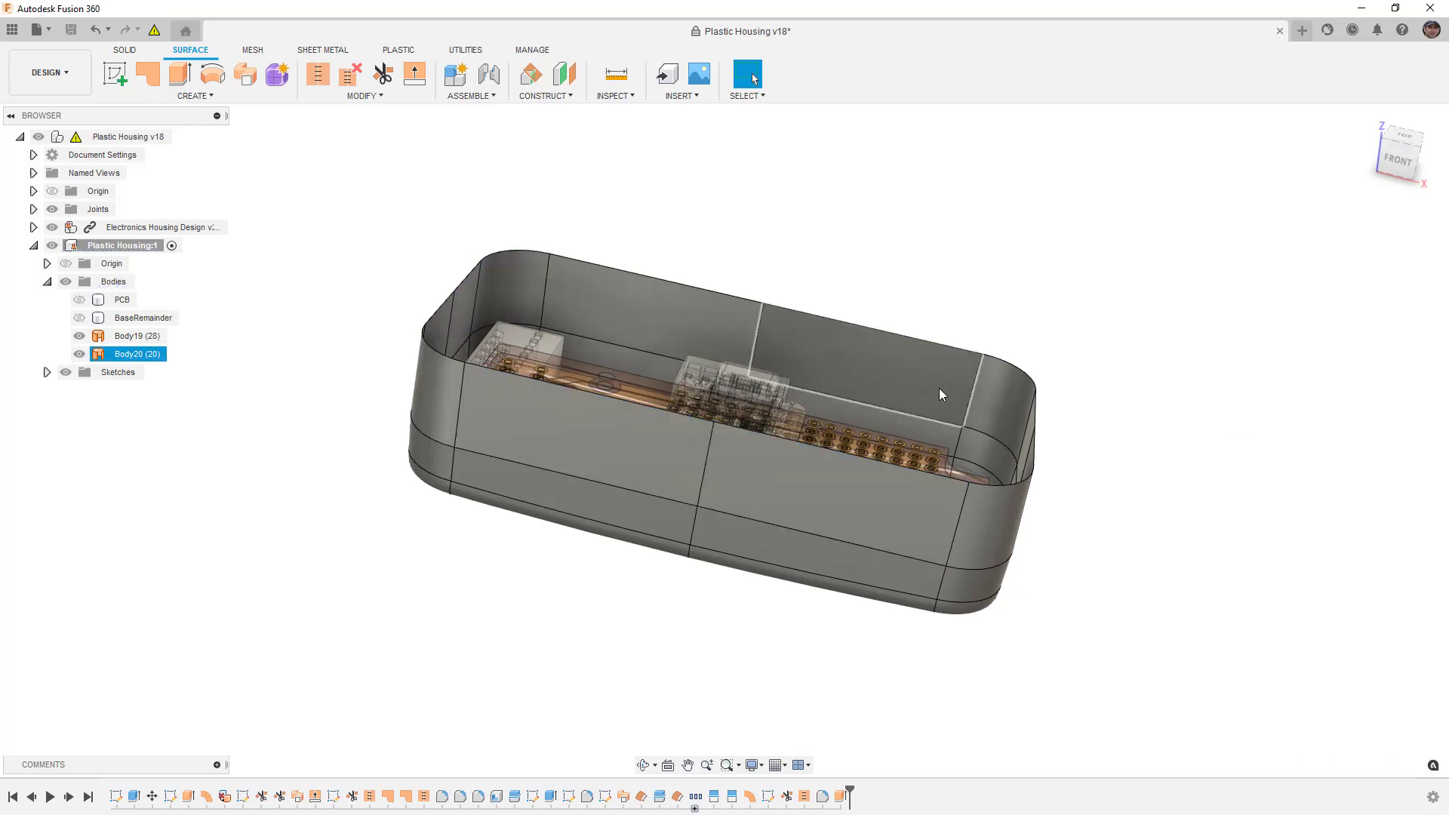
pyautogui.moveTo(933, 397)
pyautogui.keyDown('shift'); pyautogui.mouseDown(button='middle')
pyautogui.moveTo(942, 446)
pyautogui.moveTo(932, 423)
pyautogui.mouseUp(button='middle'); pyautogui.keyUp('shift')
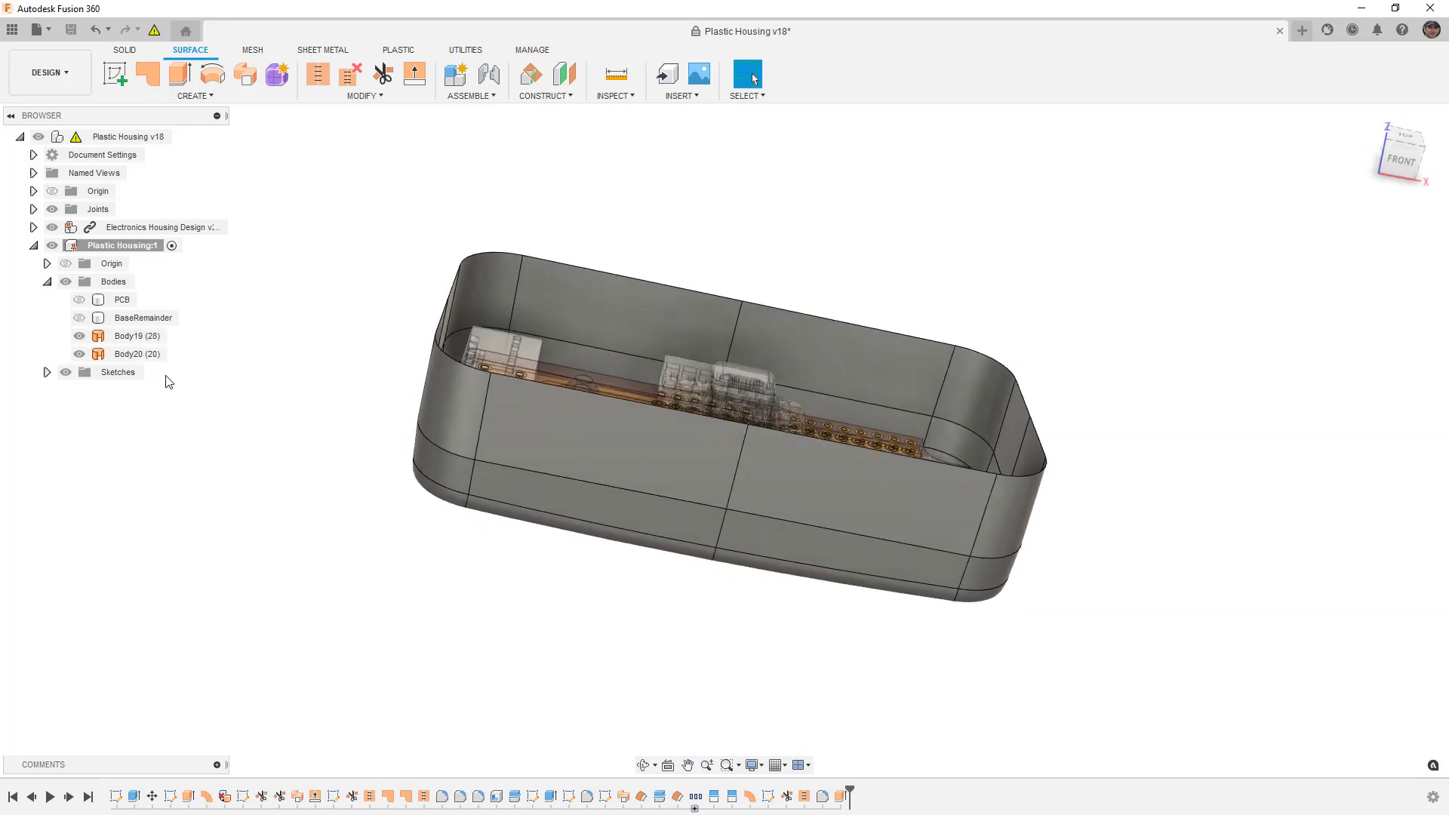
# Reduce the distance of the tapered rim extrusion to 2 mm.
pyautogui.click(841, 797)
pyautogui.doubleClick(843, 799)
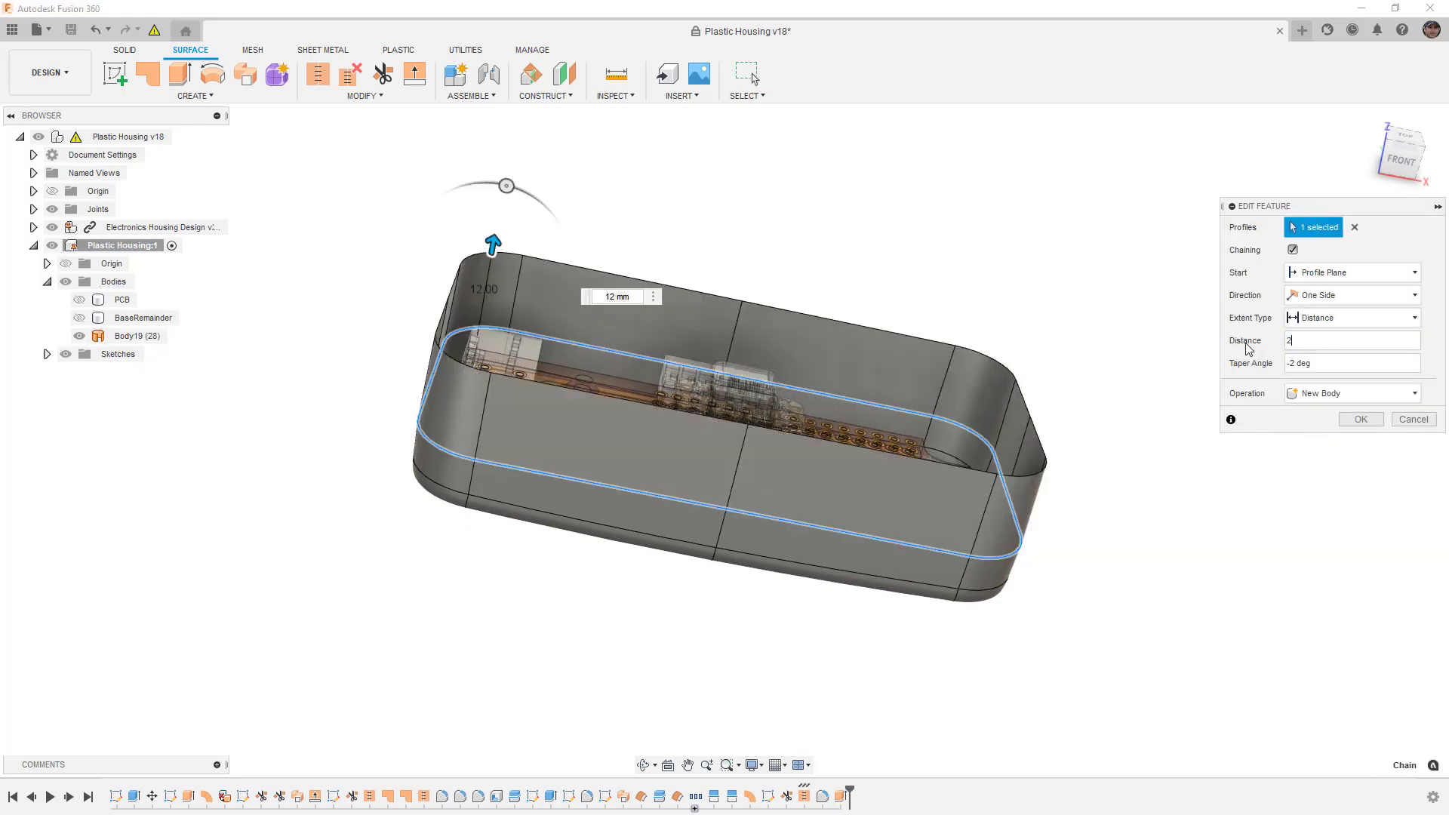
pyautogui.press('Return')
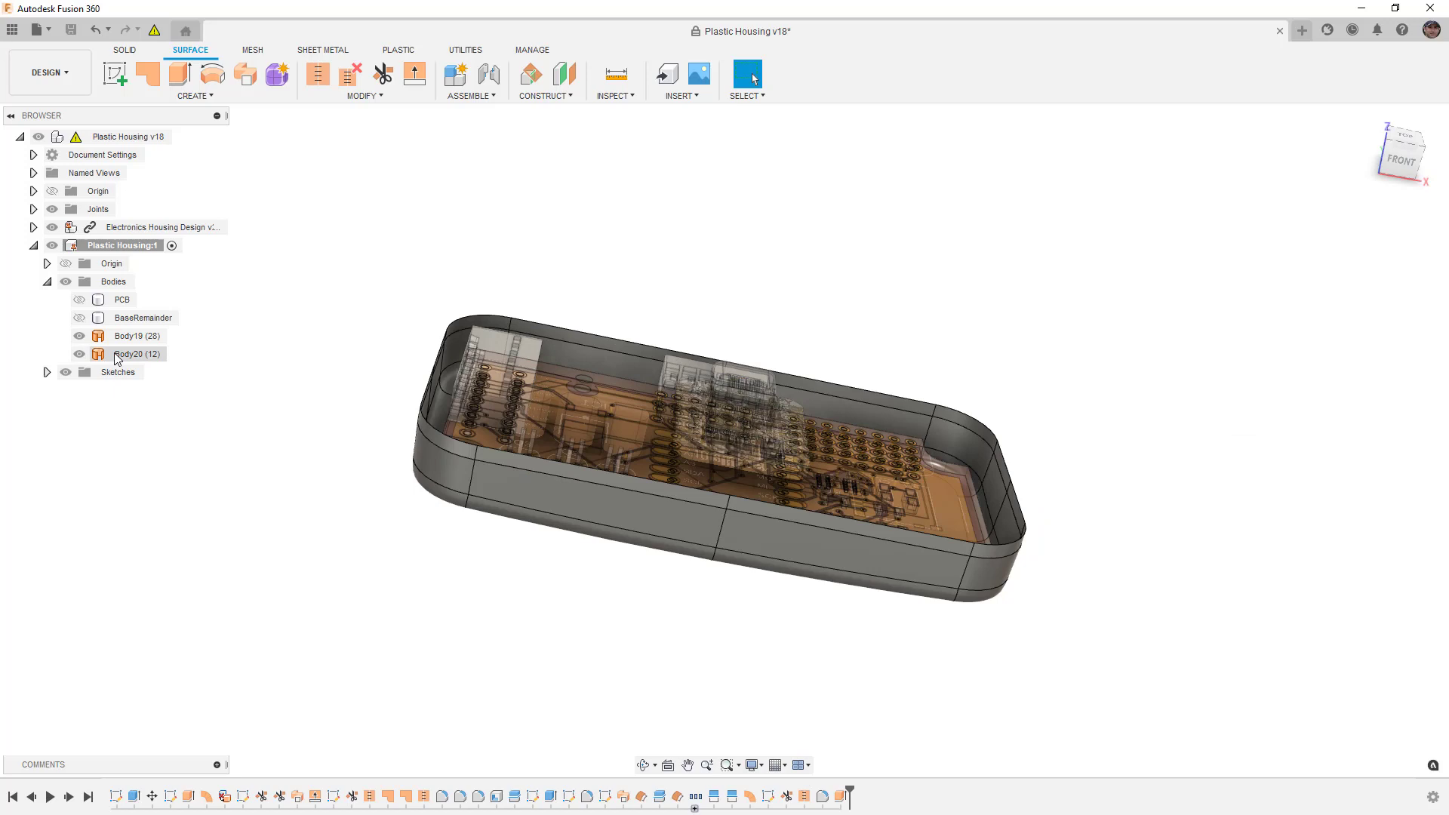
pyautogui.click(415, 76)
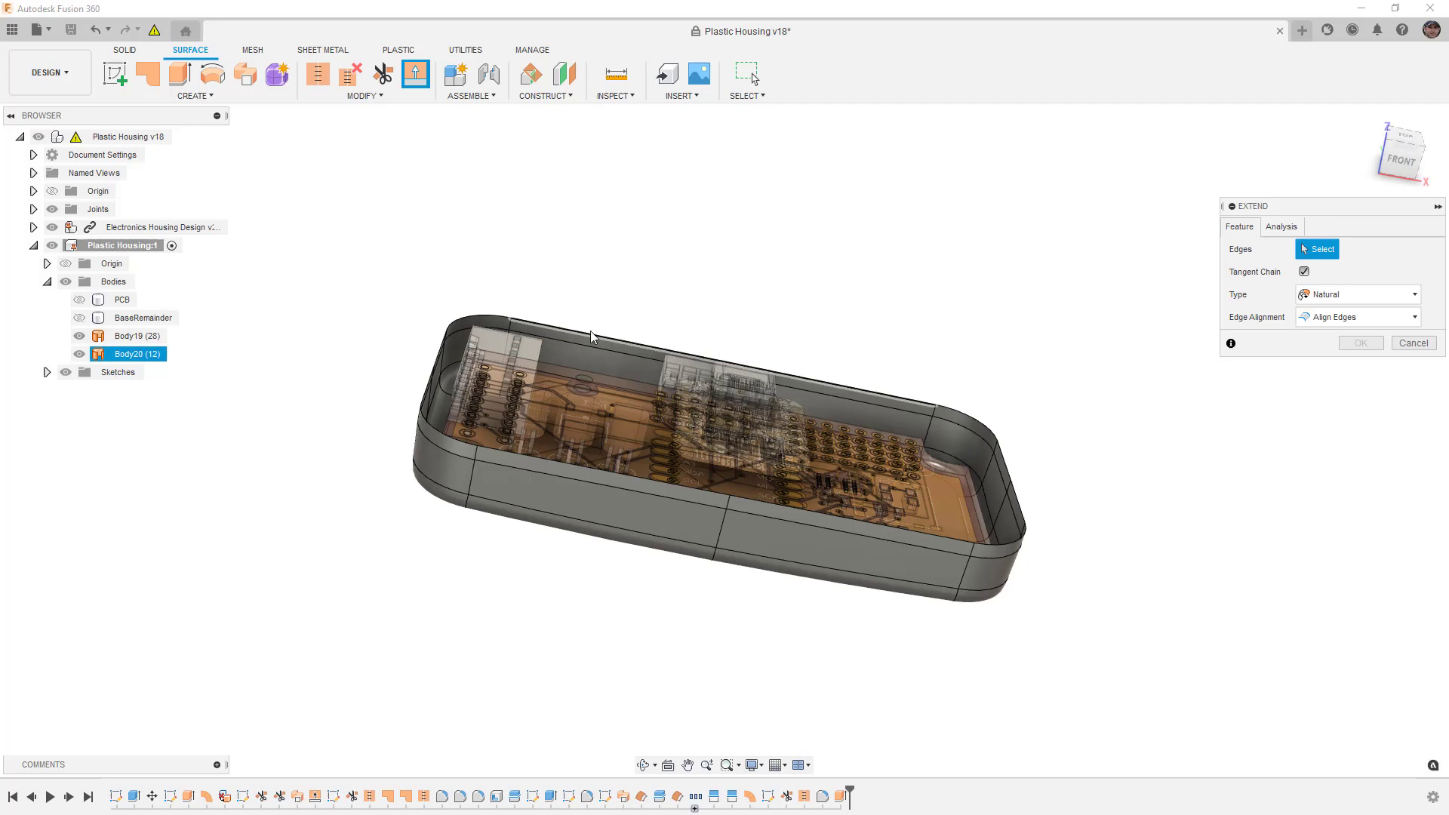
pyautogui.click(590, 332)
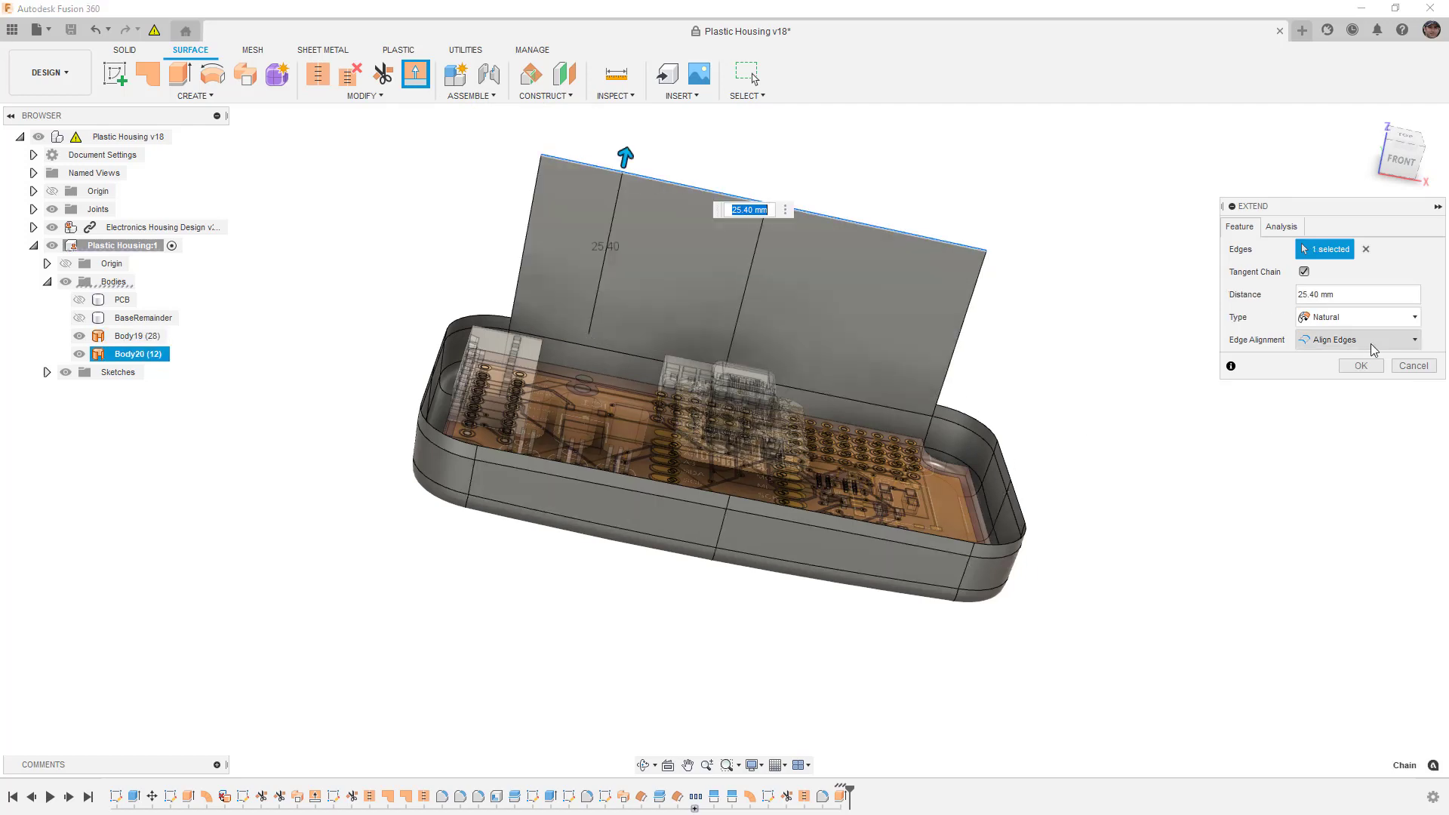
pyautogui.click(1410, 367)
# Create a Tangent ruled surface rising 10 mm from the chained upper rim of the housing as a new body.
pyautogui.click(195, 96)
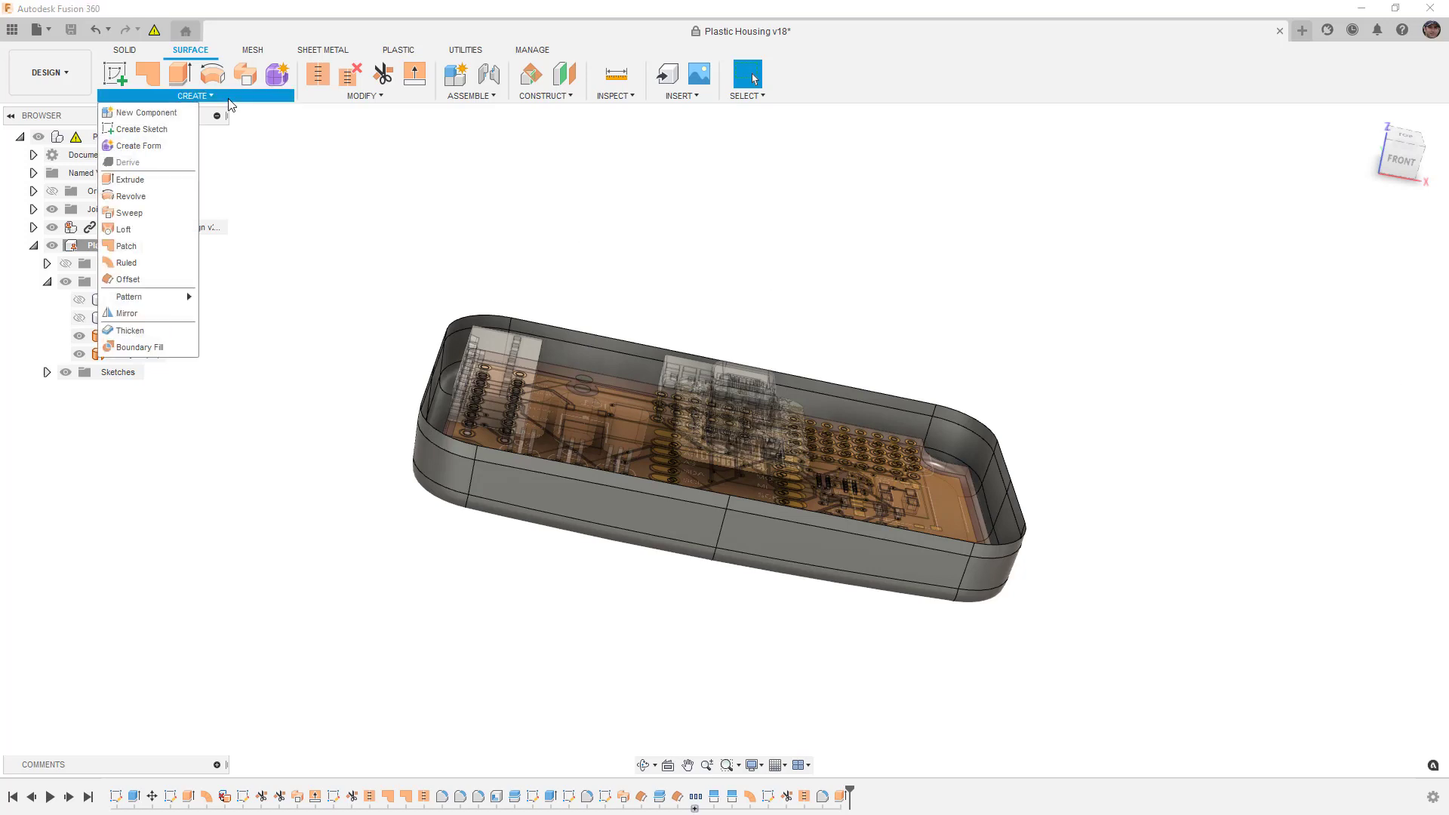
pyautogui.click(154, 263)
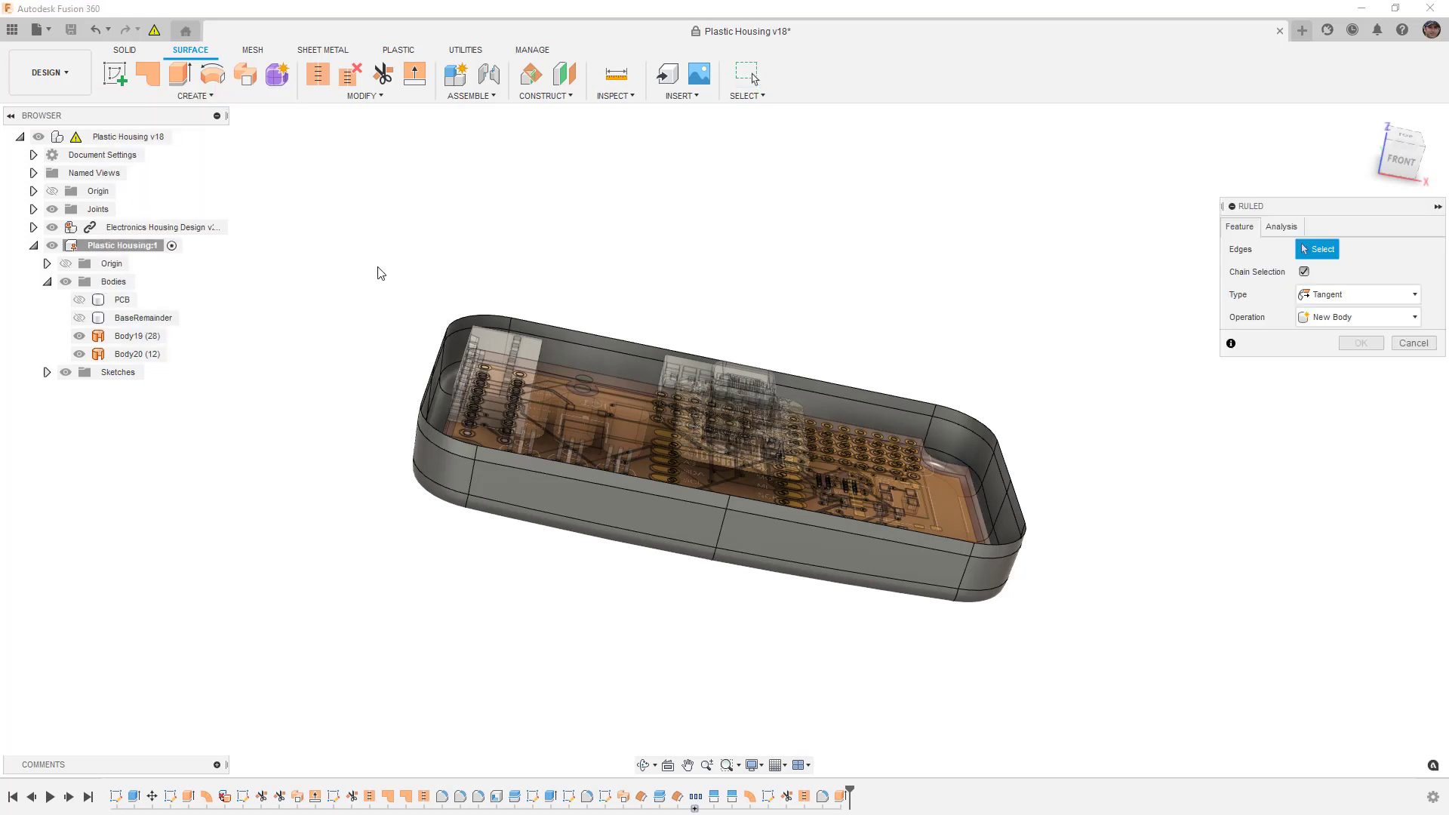
pyautogui.click(550, 323)
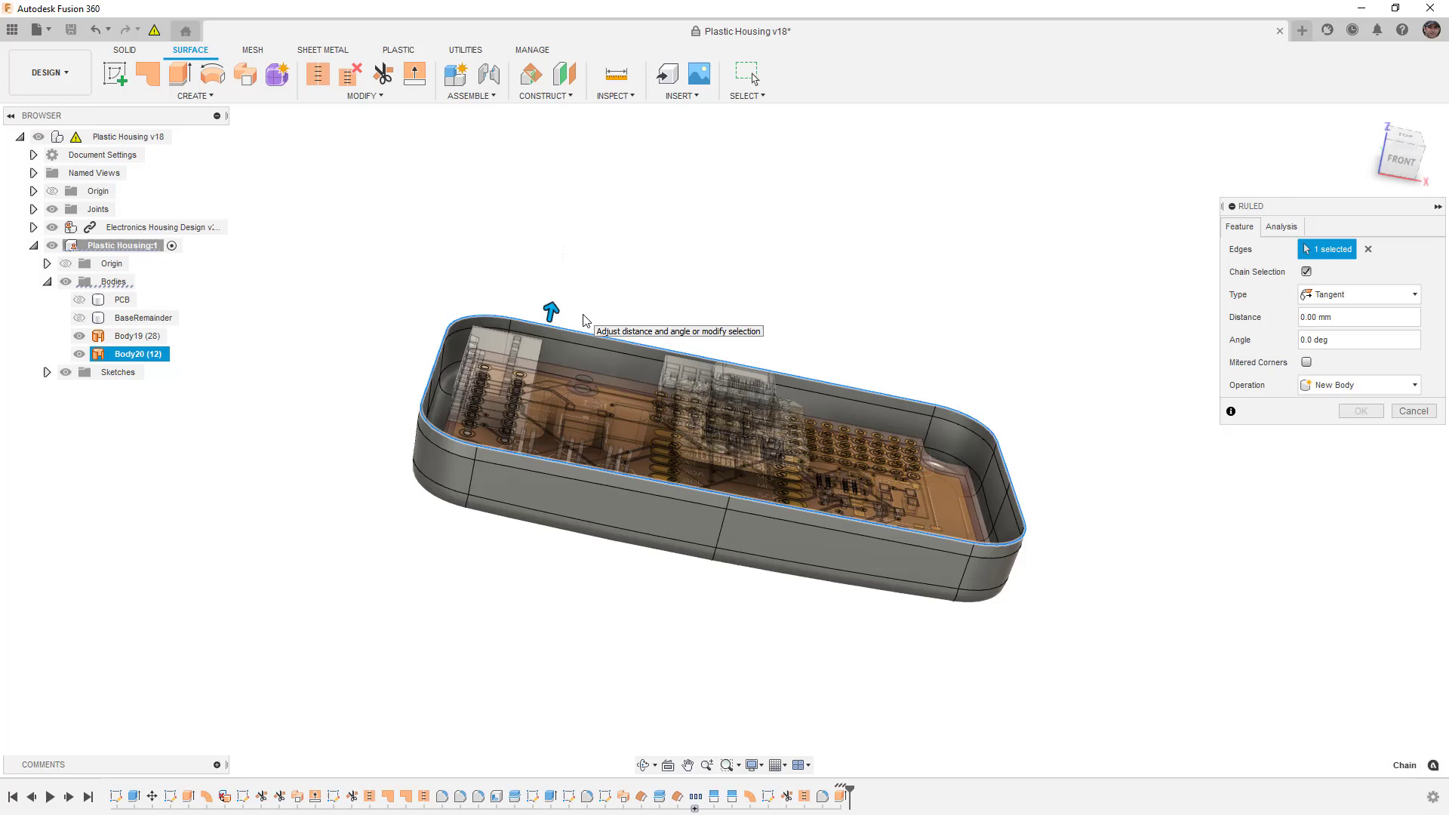
pyautogui.moveTo(555, 295); pyautogui.dragTo(574, 249)
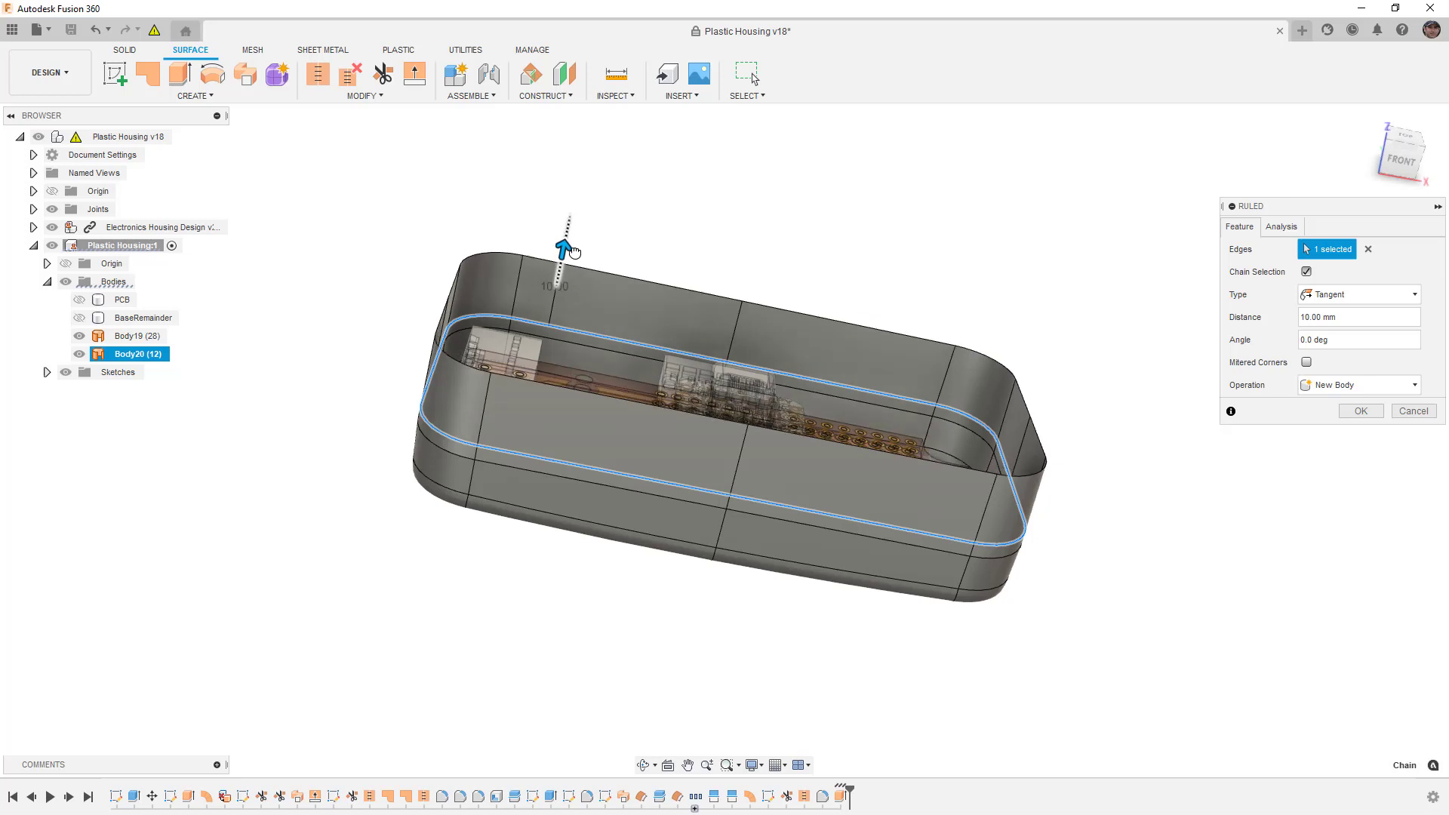
pyautogui.click(1361, 411)
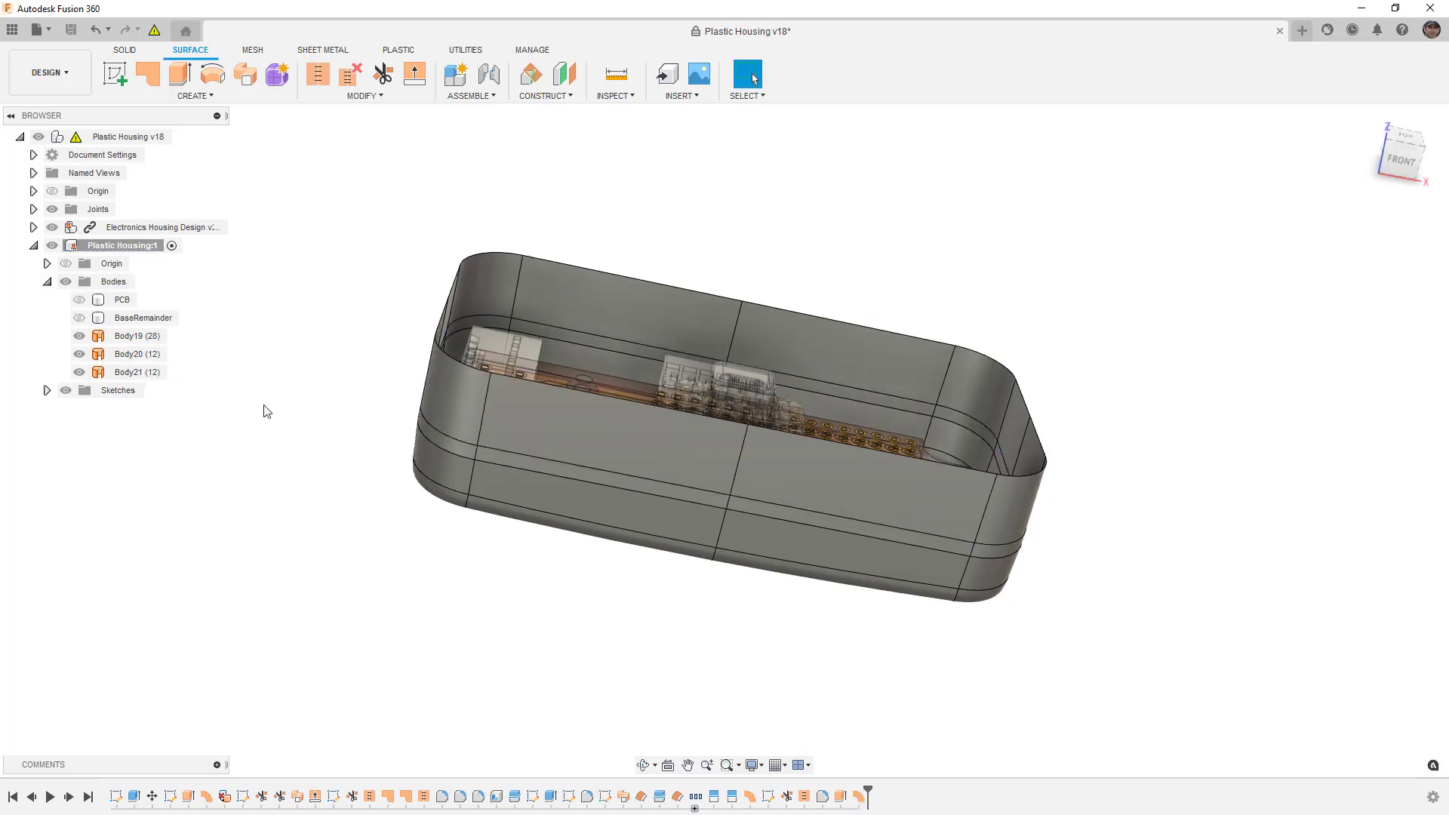
# Stitch the ruled wall (Body21) and the tapered rim surface (Body20) into a new body with 0.10 mm tolerance.
pyautogui.click(146, 377)
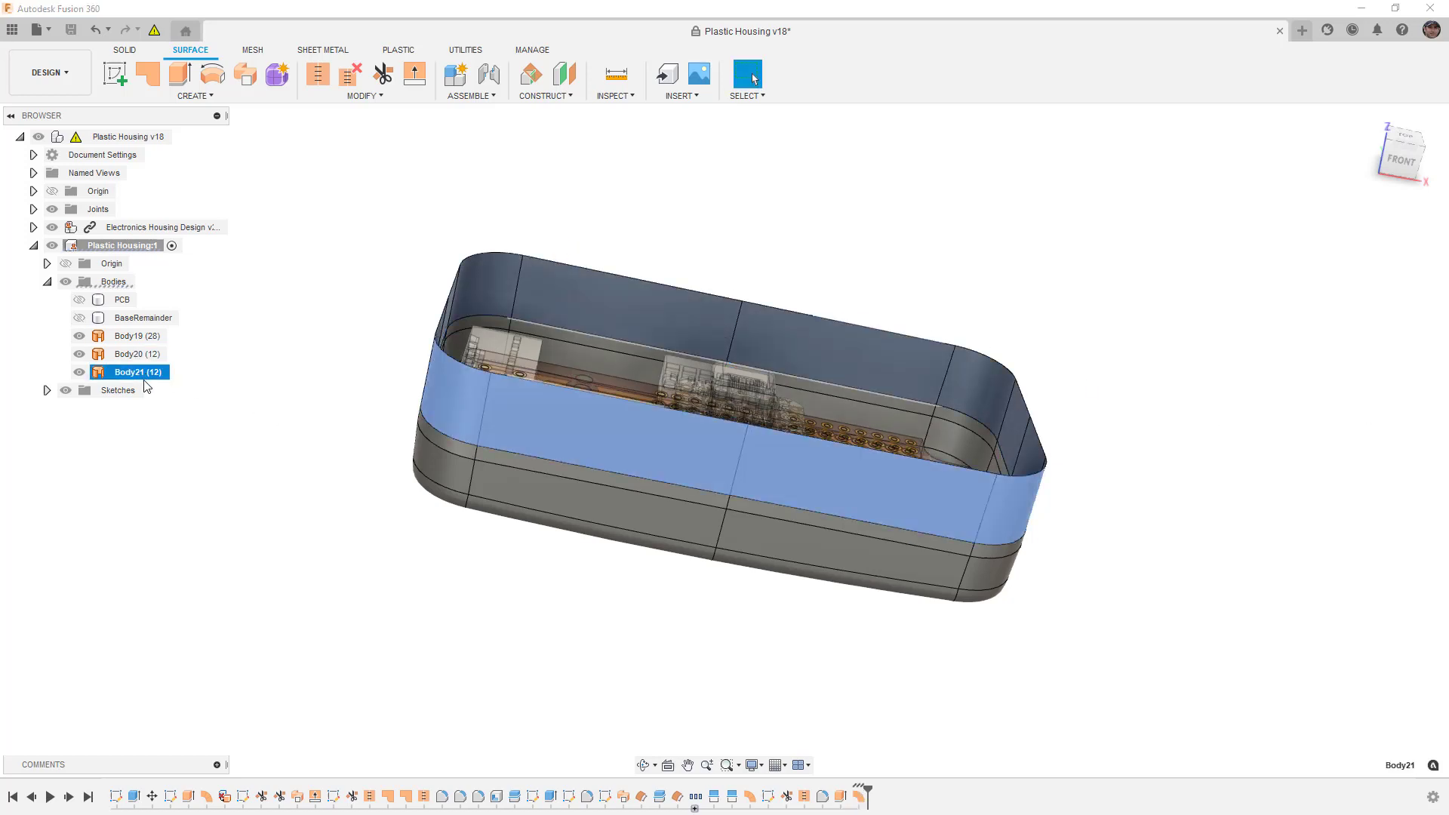
pyautogui.click(138, 354)
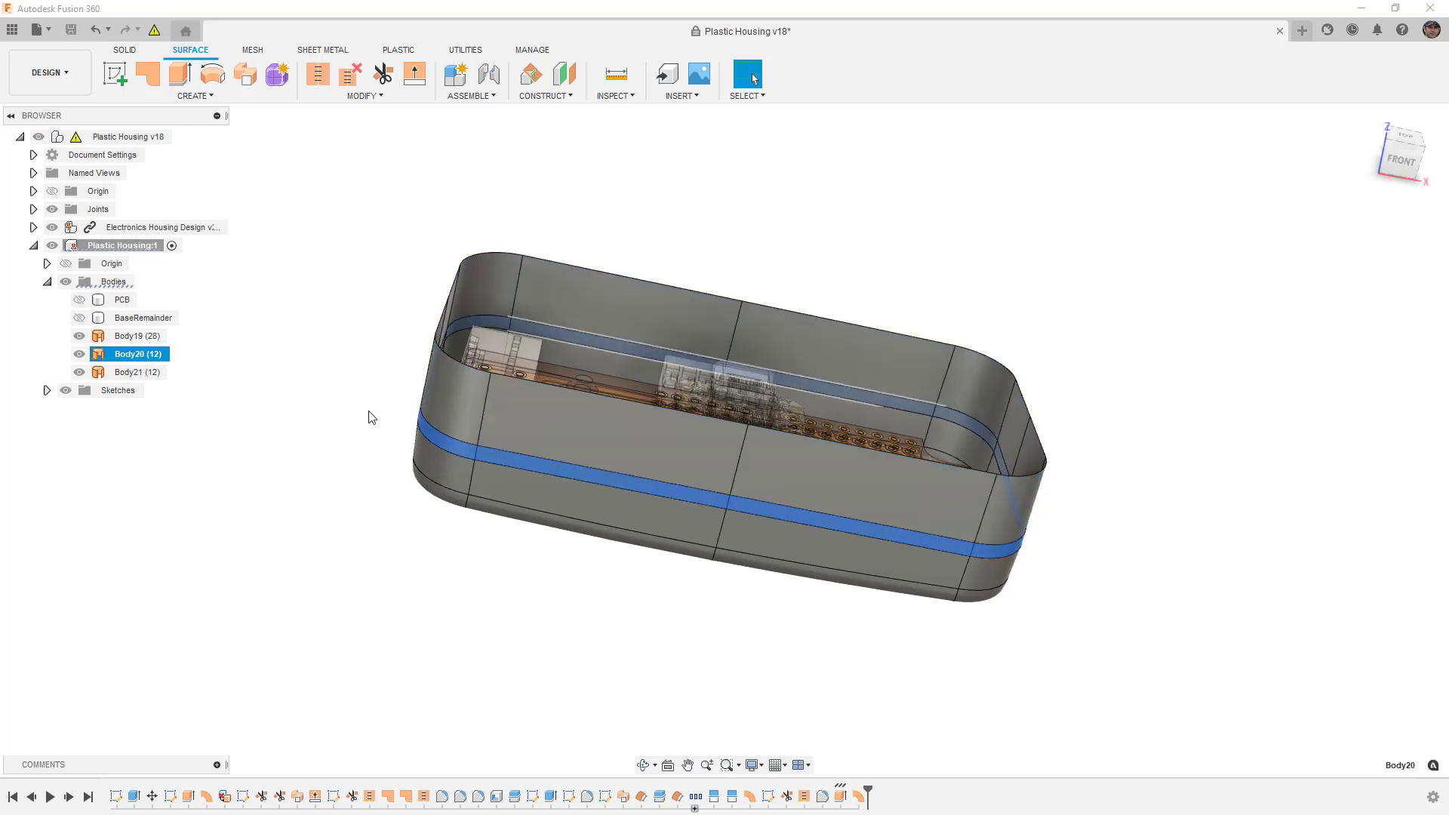
pyautogui.click(317, 73)
pyautogui.click(147, 372)
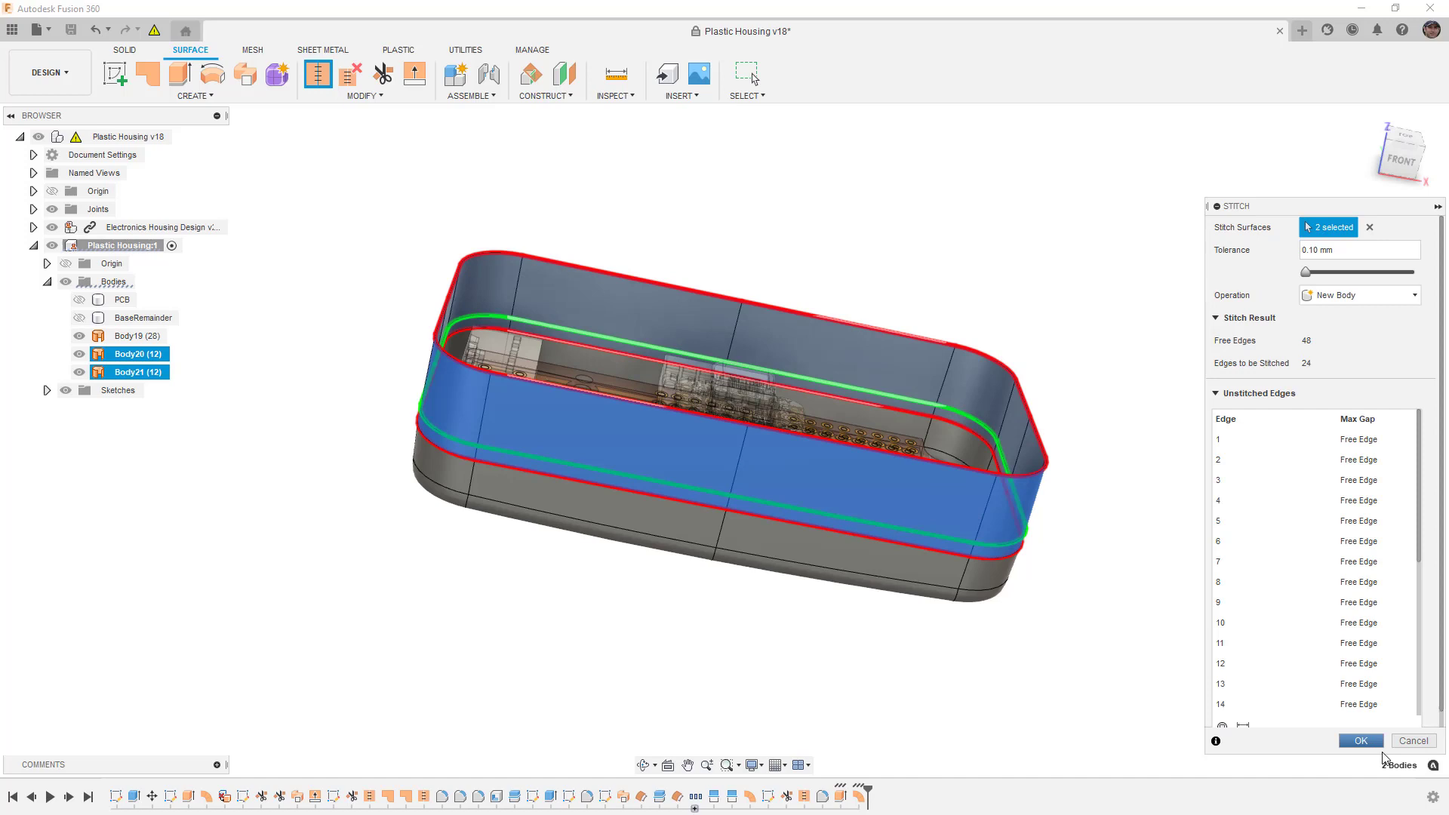
pyautogui.click(1361, 741)
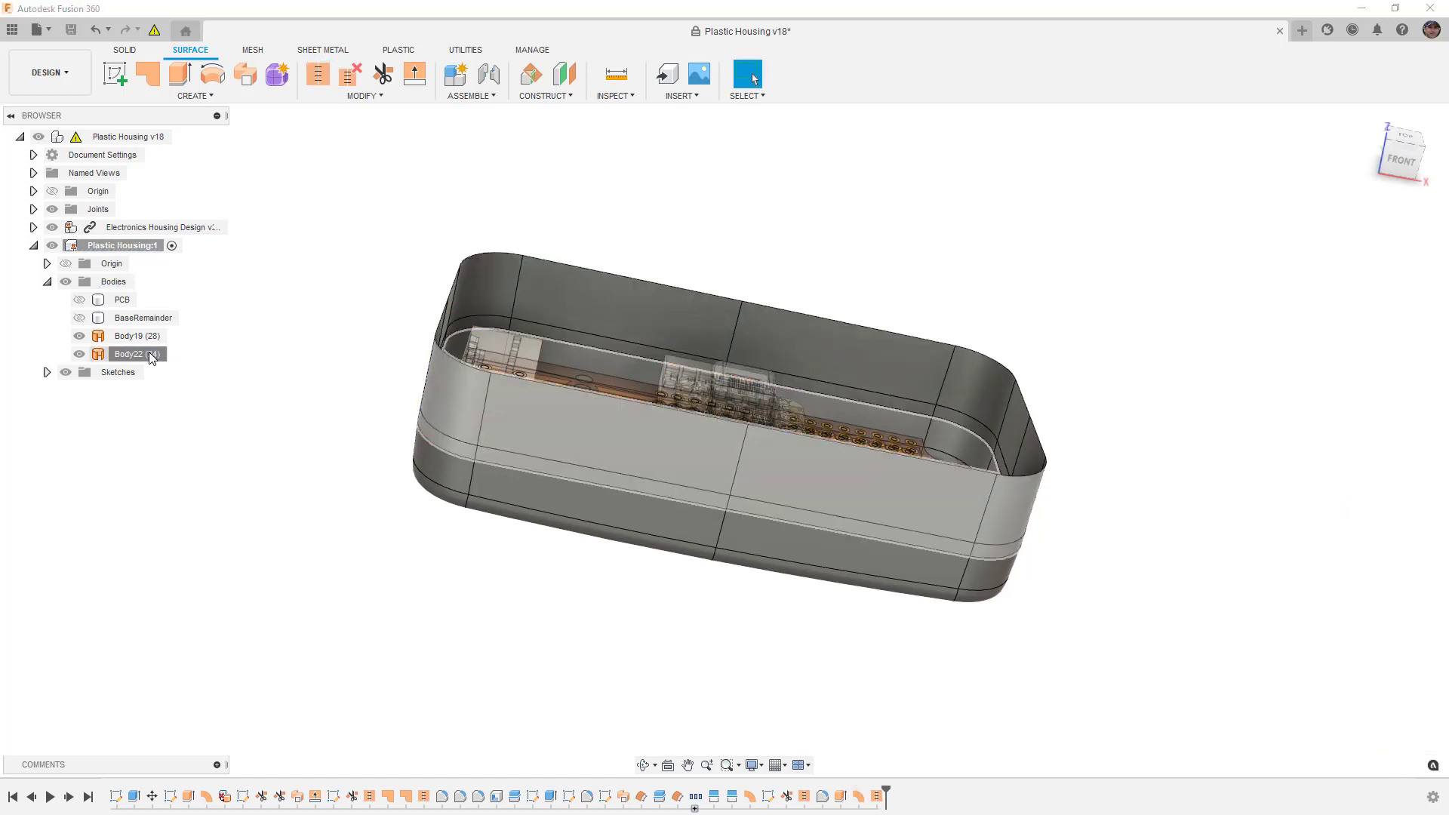
# Examine the stitched wall by selecting the whole body and its lower and upper front faces.
pyautogui.click(151, 354)
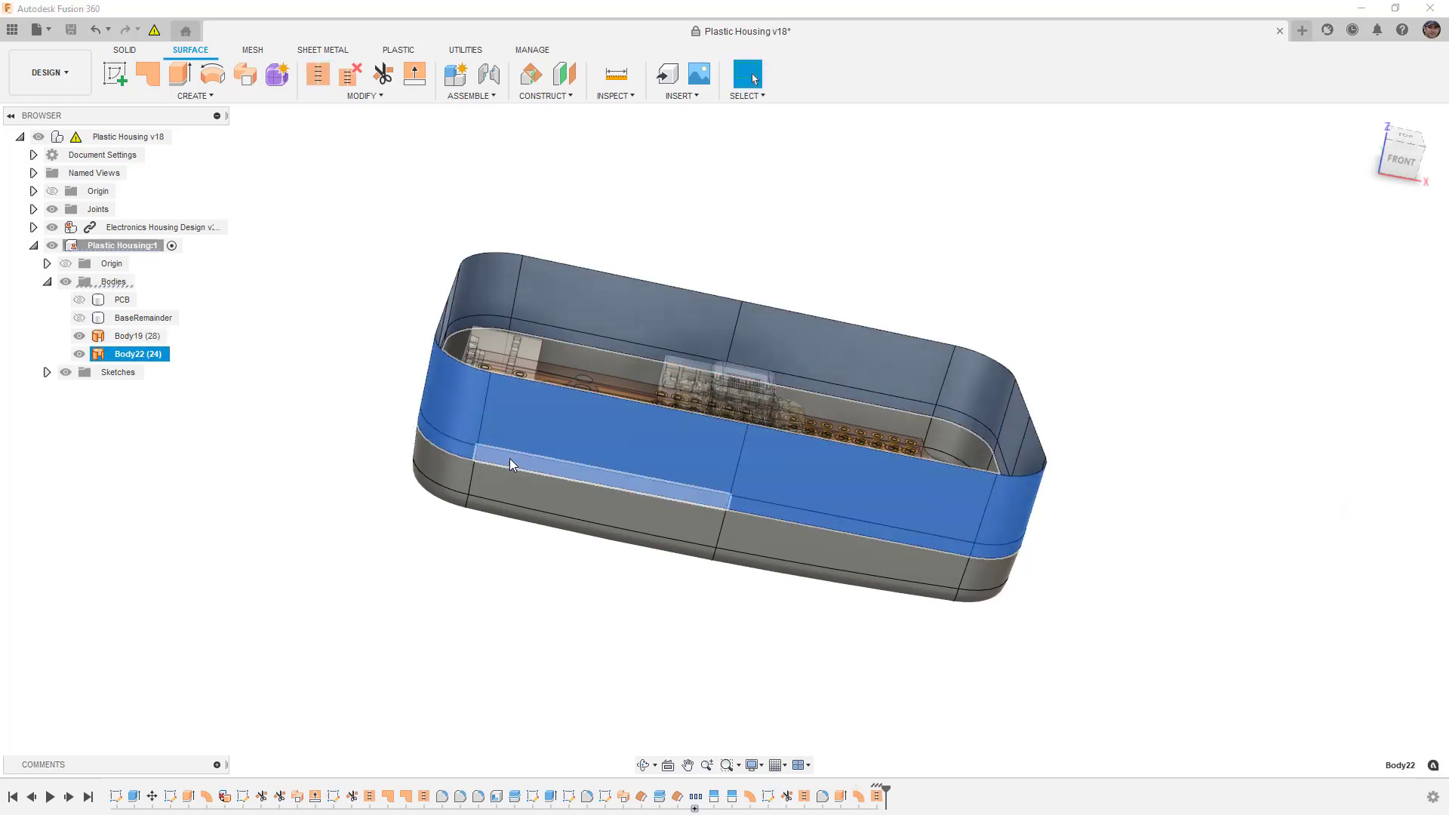
pyautogui.click(510, 458)
pyautogui.click(556, 425)
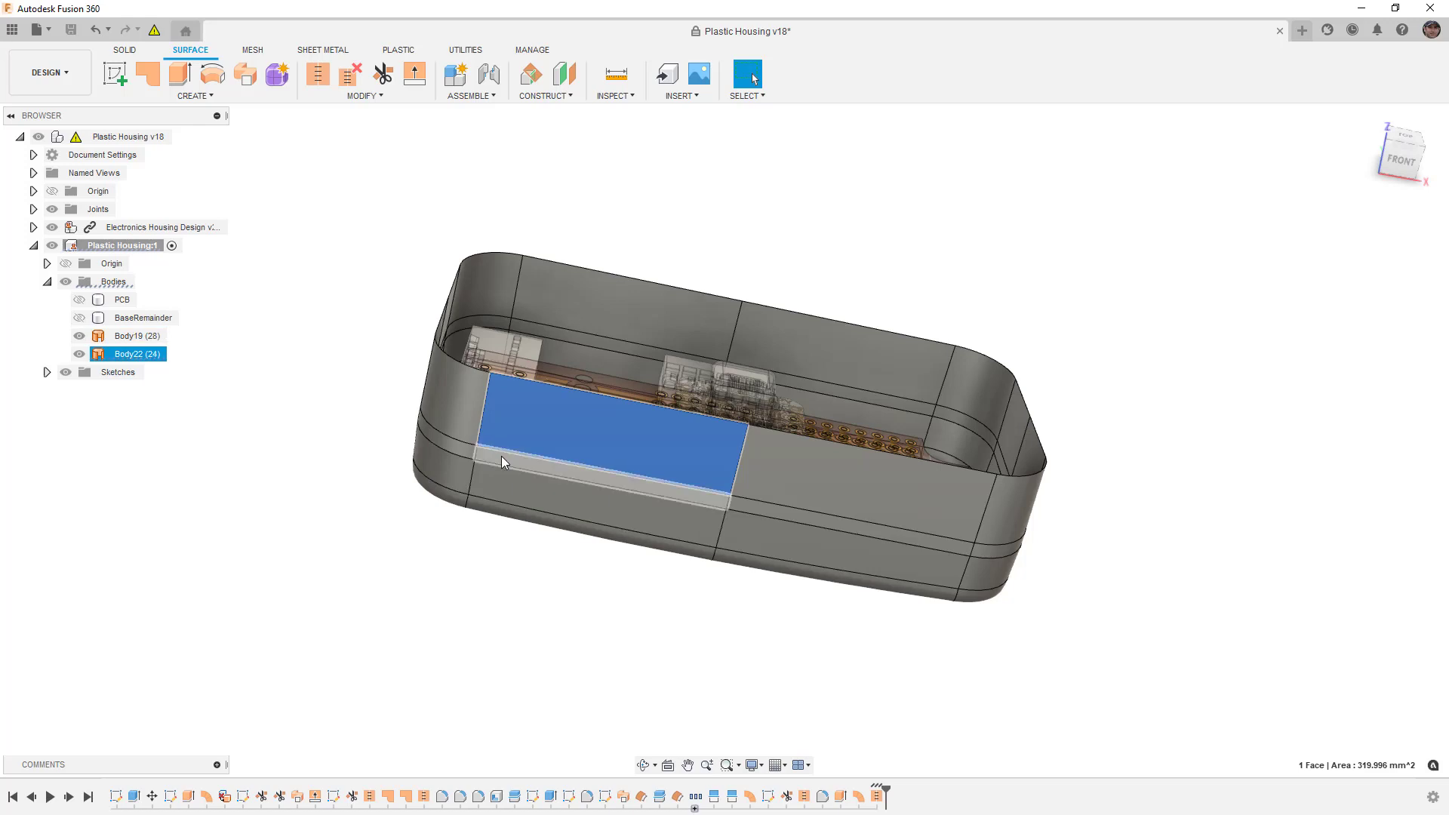
pyautogui.press('Escape')
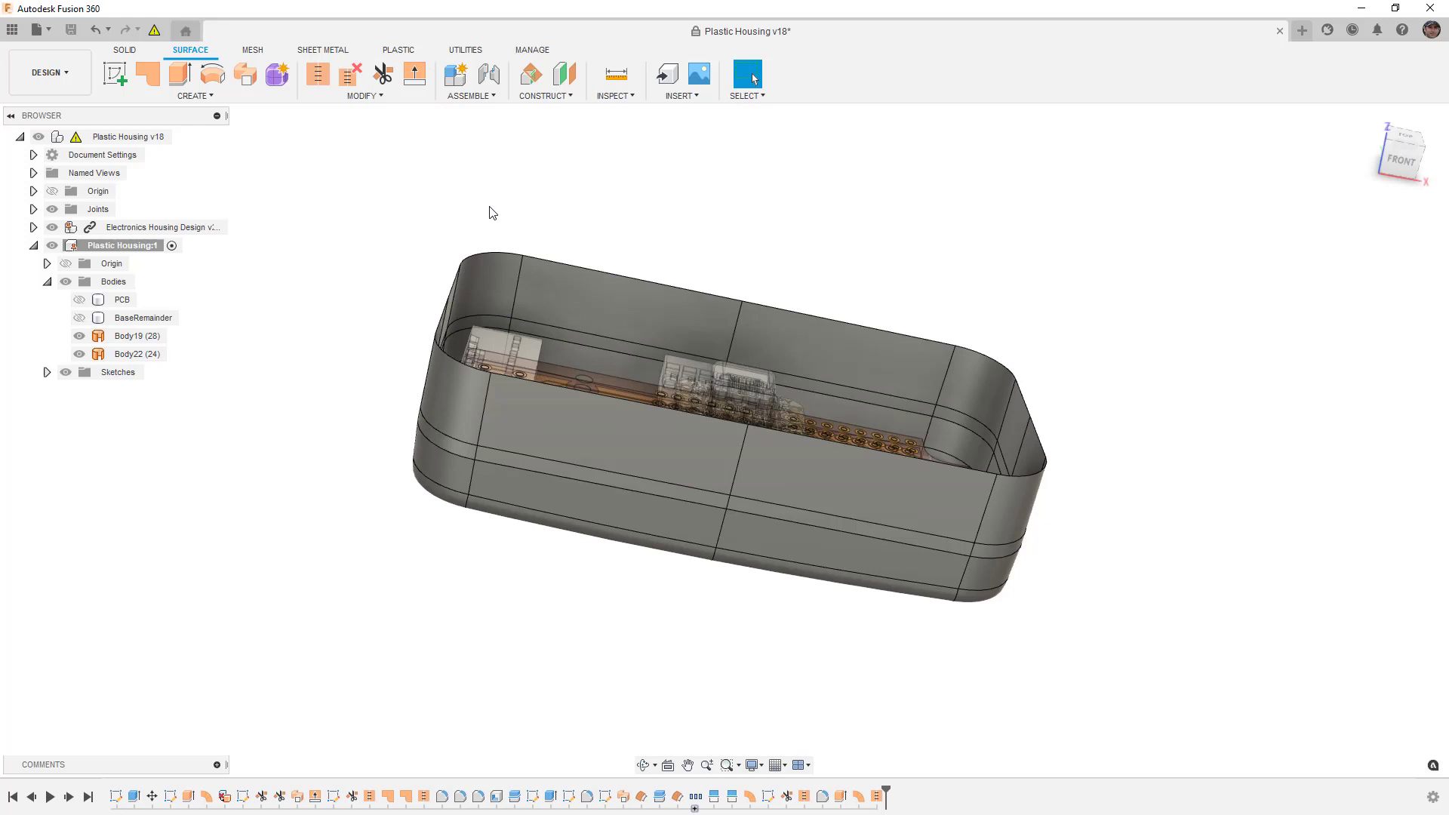
# Roll the timeline back to the tapered rim extrusion and extend all its upper edges 25.40 mm, with Natural type and Align Edges.
pyautogui.moveTo(885, 796); pyautogui.dragTo(850, 798)
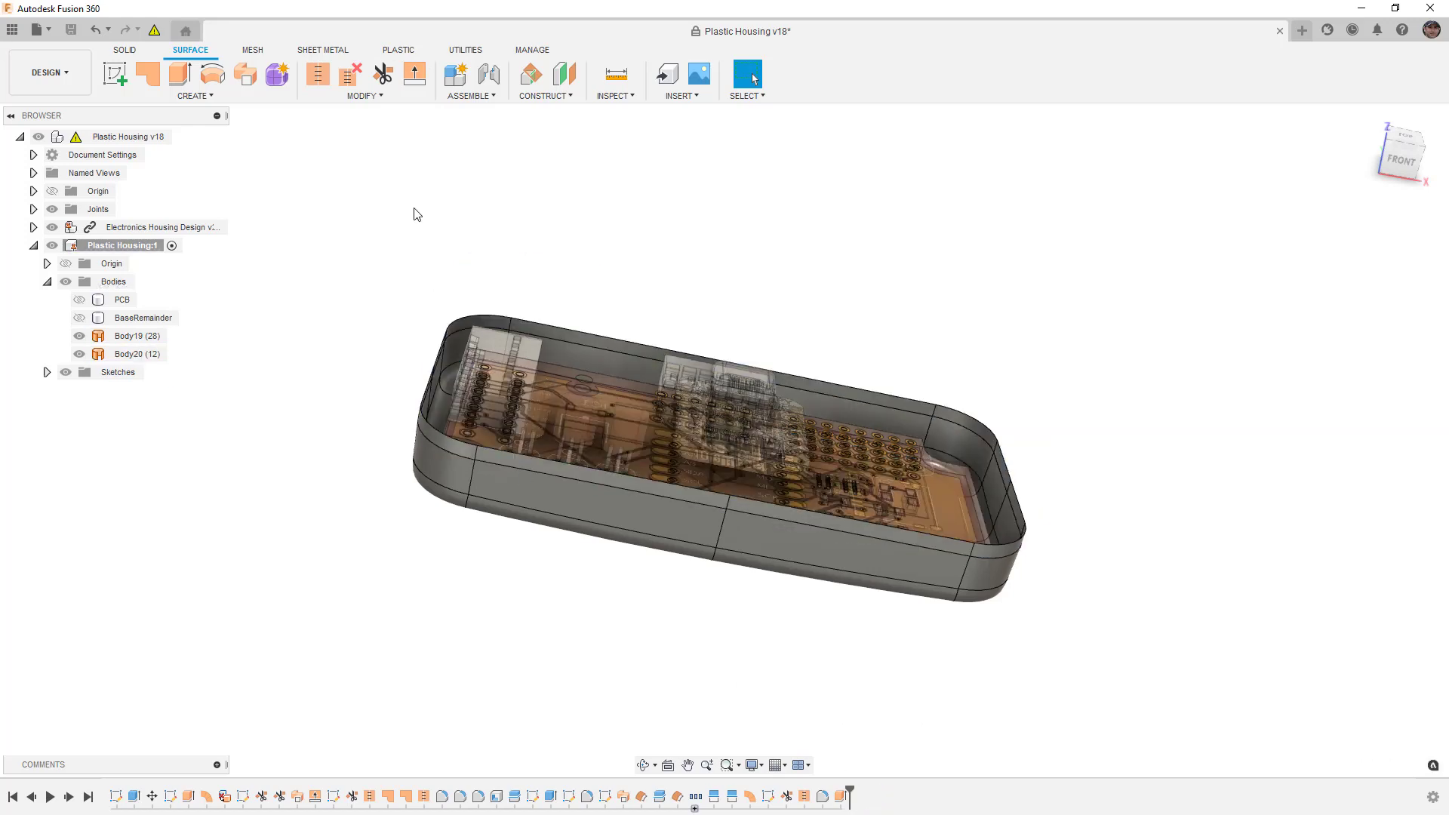
pyautogui.click(416, 77)
pyautogui.click(497, 315)
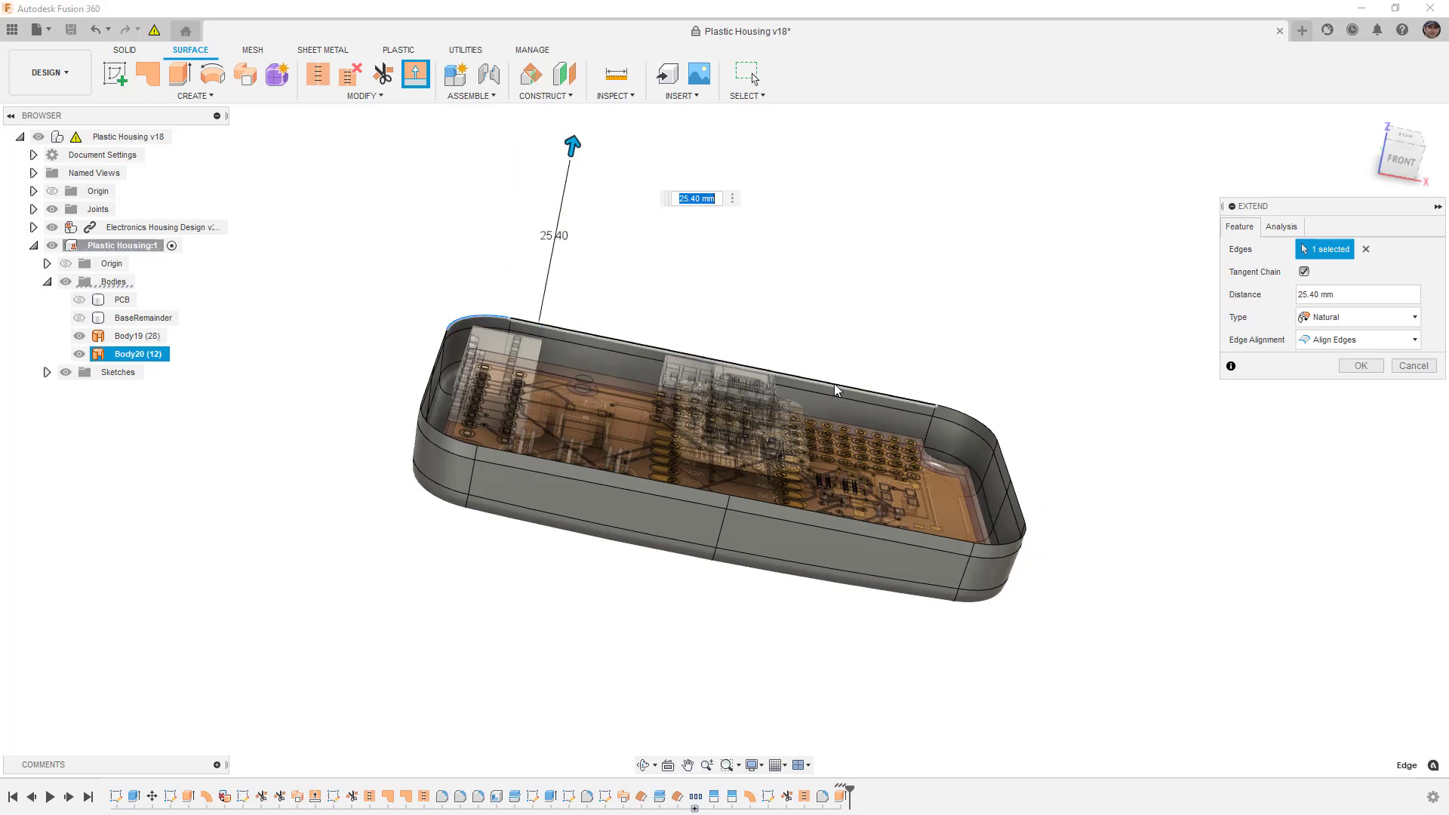
pyautogui.click(1025, 533)
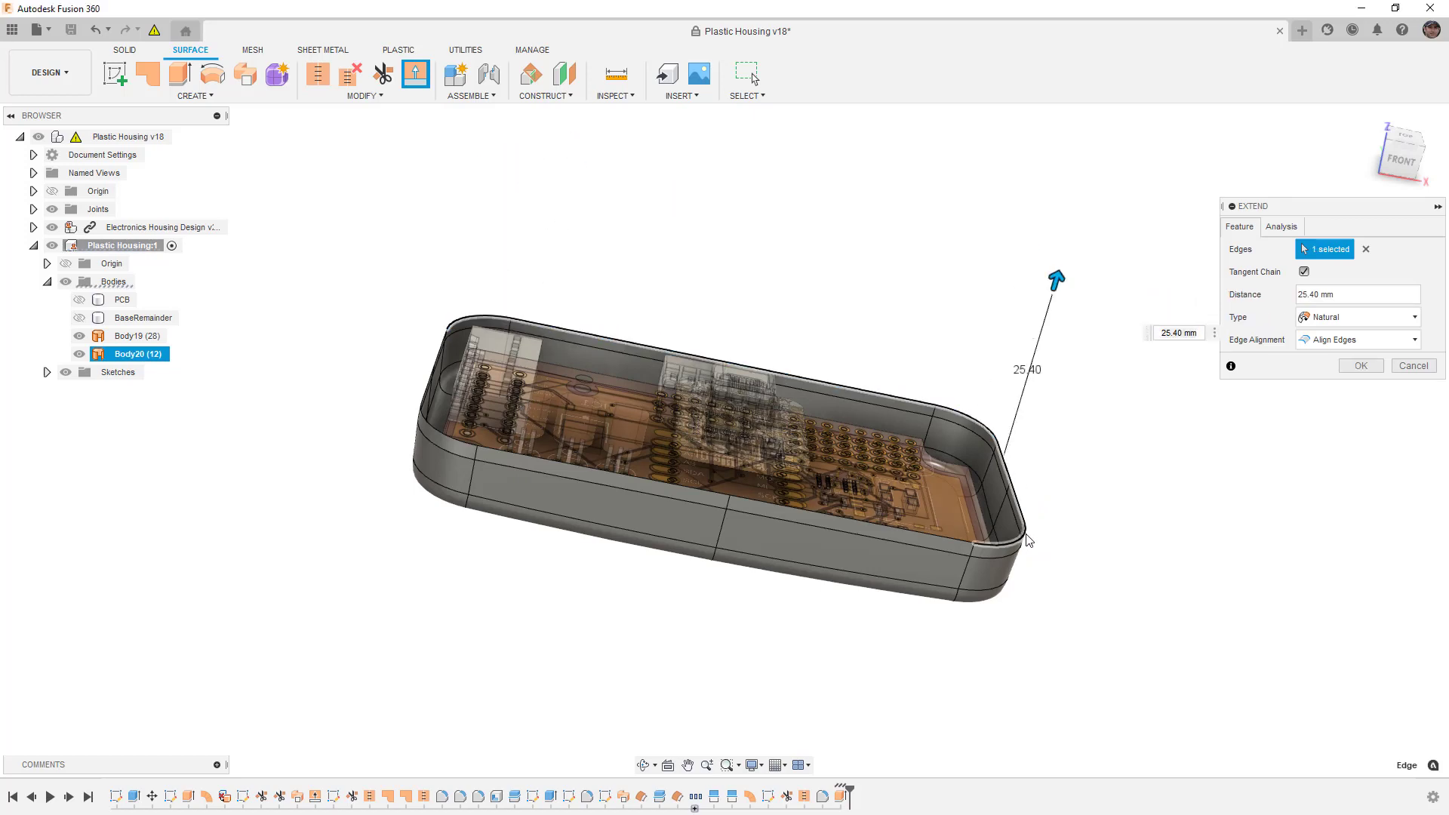
pyautogui.click(435, 373)
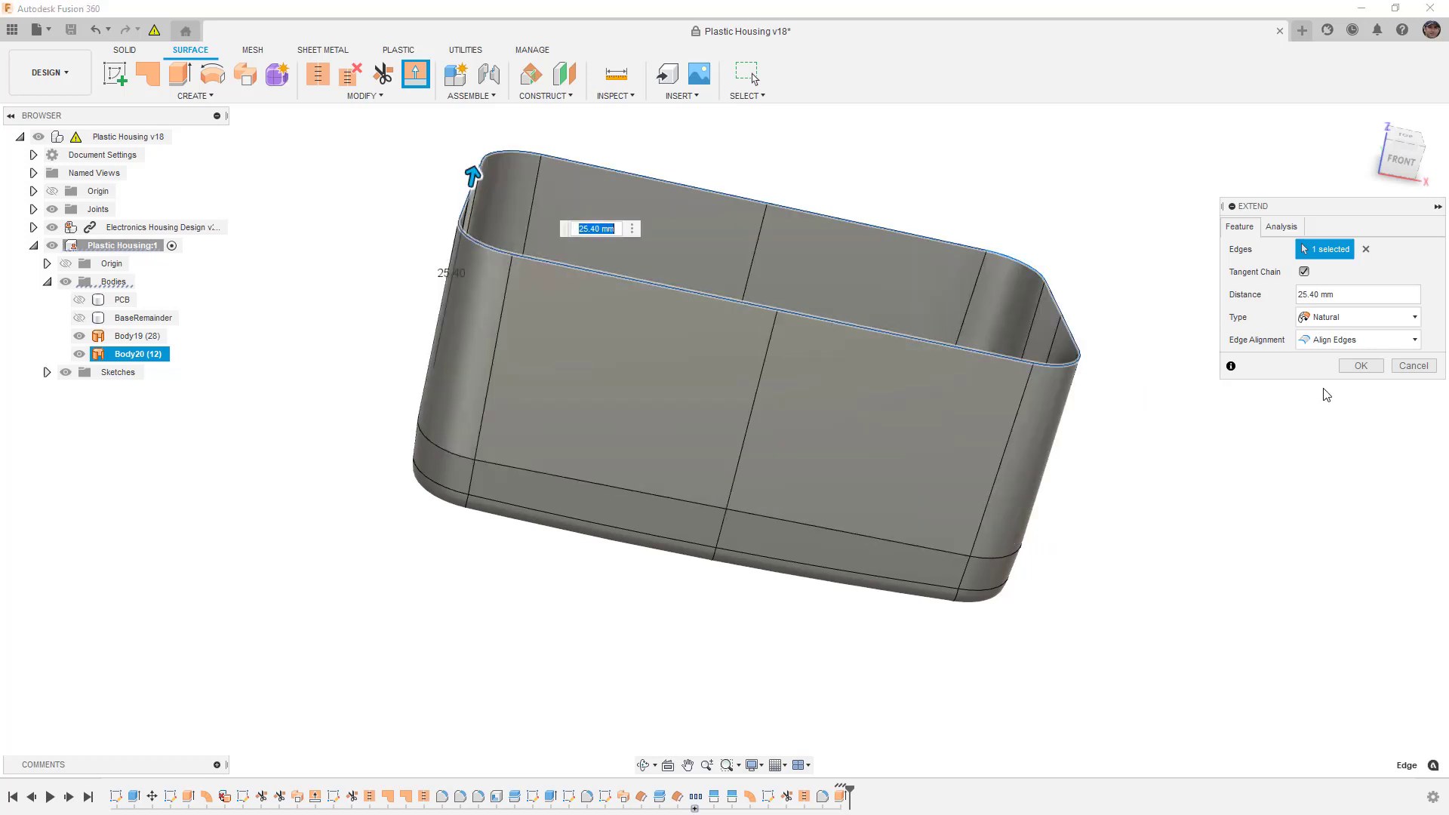
pyautogui.click(1359, 366)
pyautogui.keyDown('shift'); pyautogui.moveTo(491, 378); pyautogui.dragTo(654, 388, button='middle'); pyautogui.keyUp('shift')
pyautogui.press('Escape')
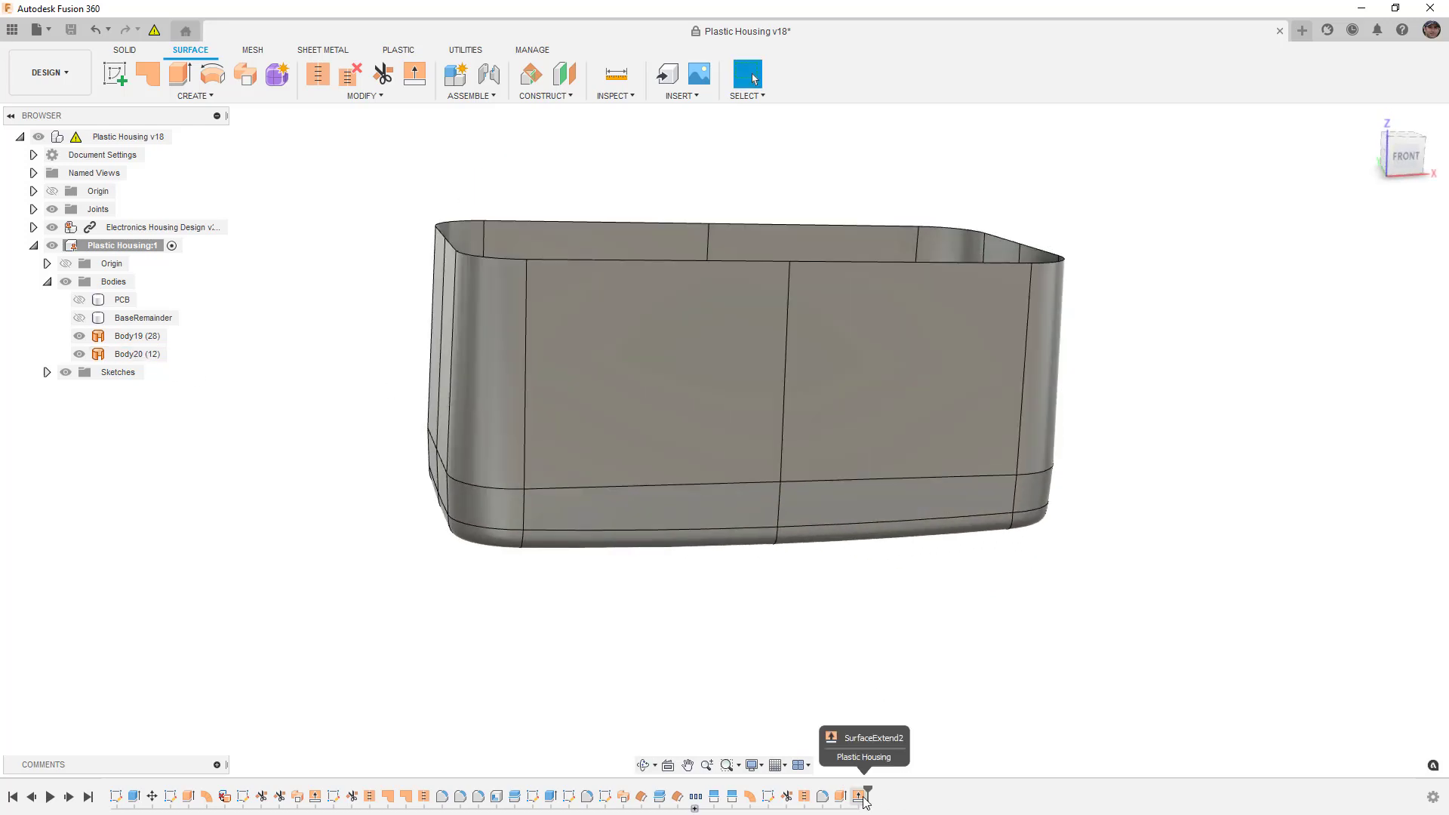
# Roll the timeline back before the extension and set the tapered rim extrusion's distance to 15 mm.
pyautogui.moveTo(869, 791); pyautogui.dragTo(850, 793)
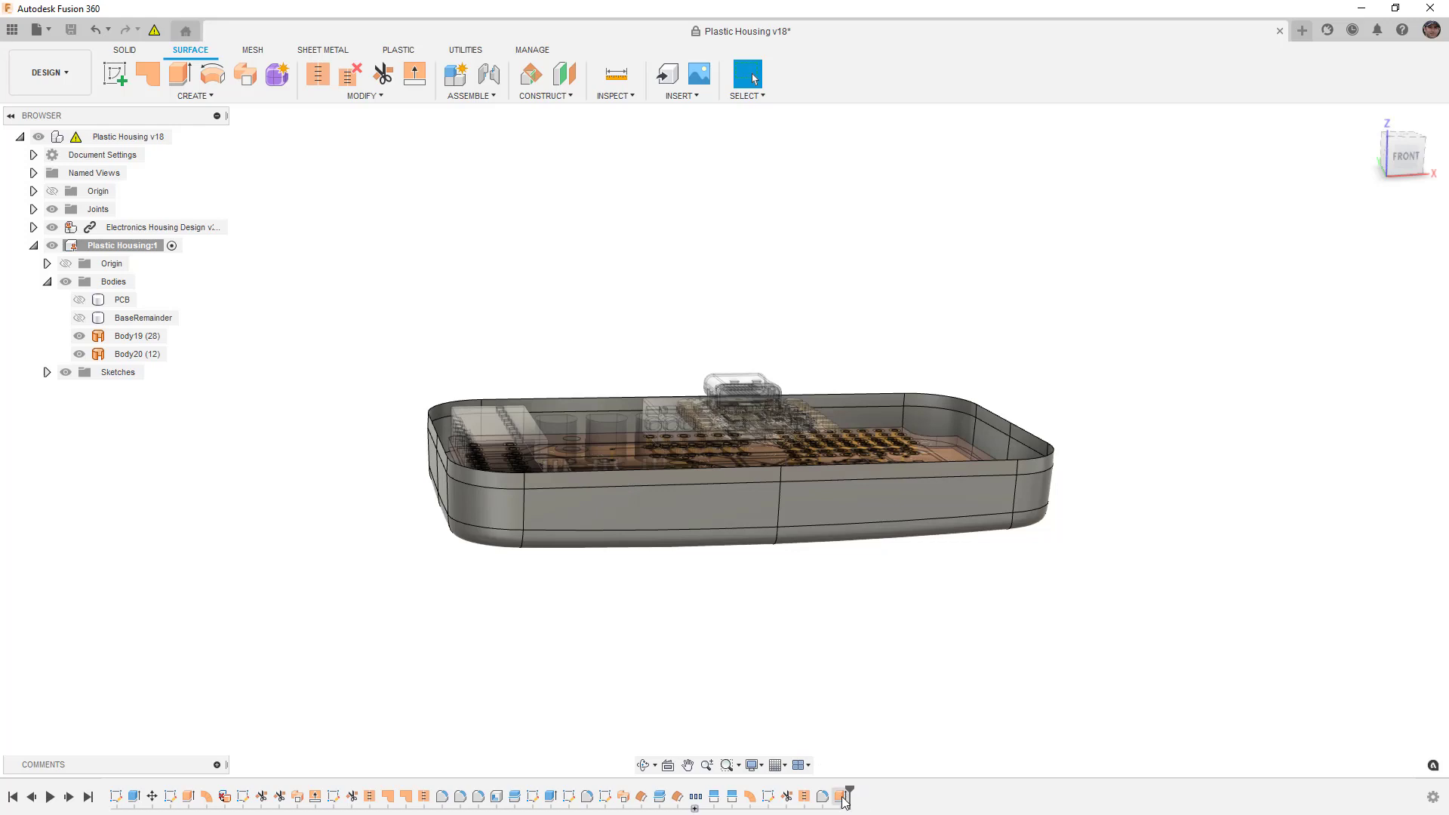
pyautogui.doubleClick(840, 797)
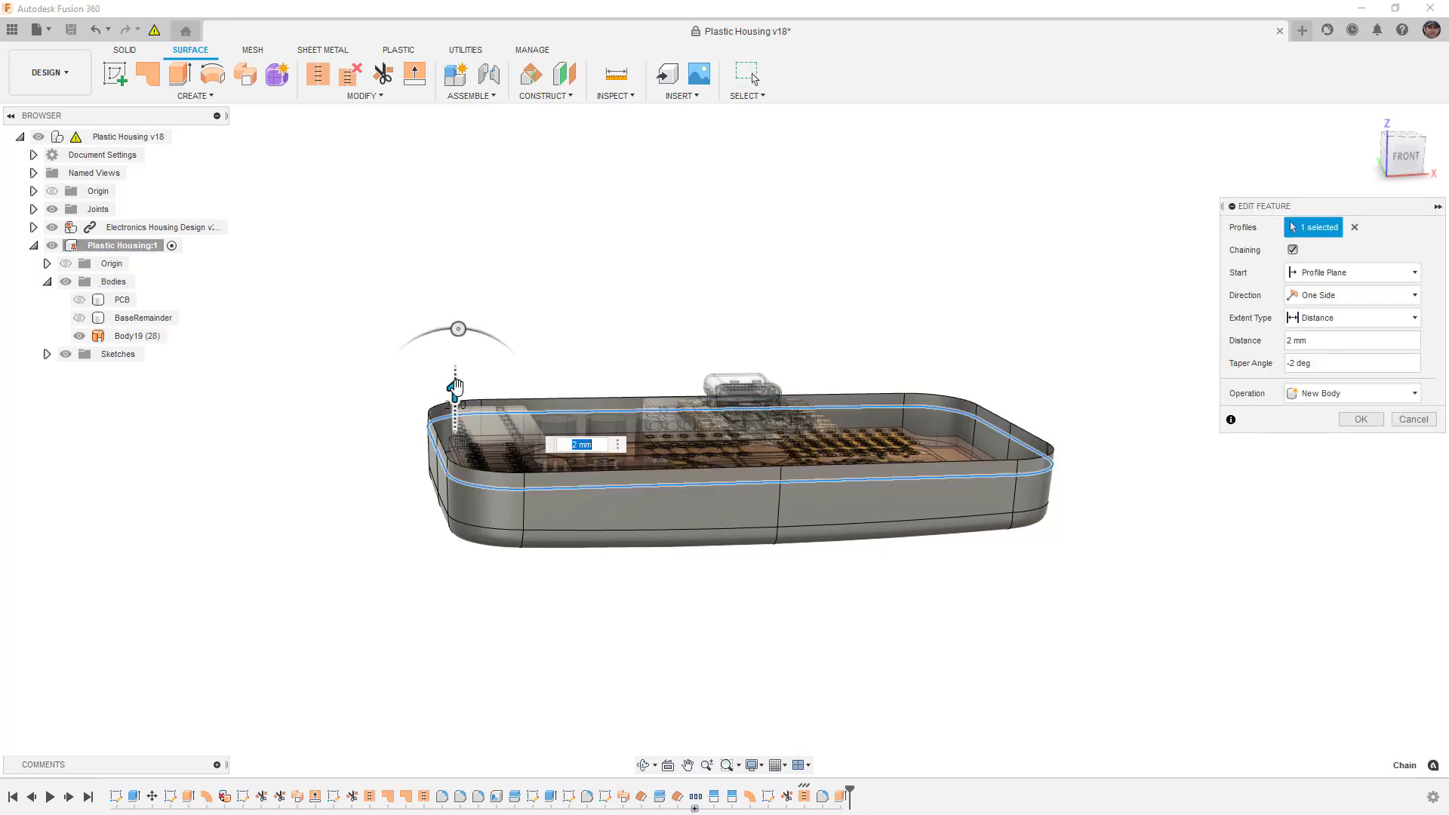
pyautogui.moveTo(454, 391); pyautogui.dragTo(456, 295)
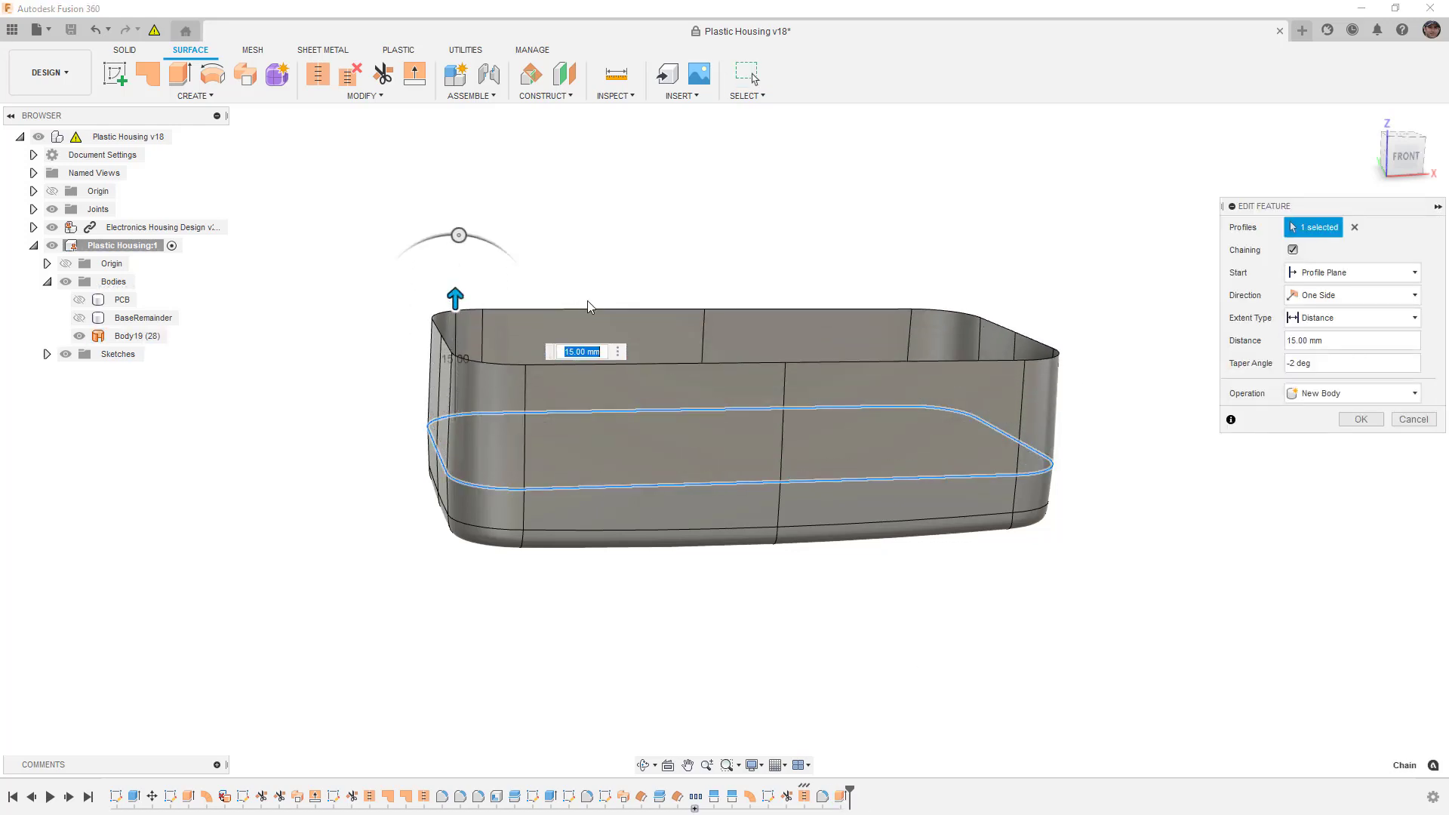
pyautogui.click(1361, 419)
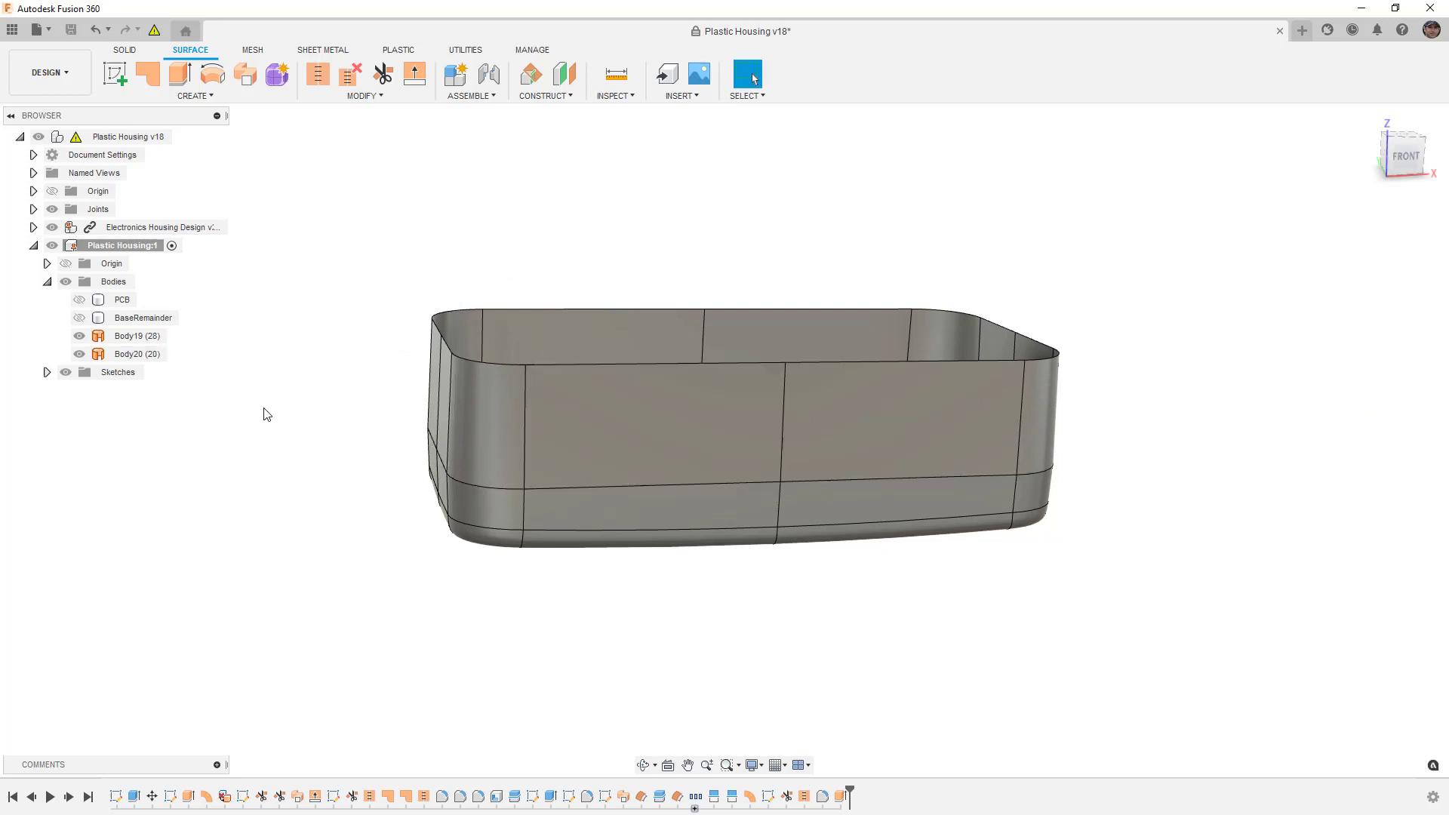
# Unstitch the whole tapered upper wall body into separate surfaces with chain selection on.
pyautogui.click(141, 354)
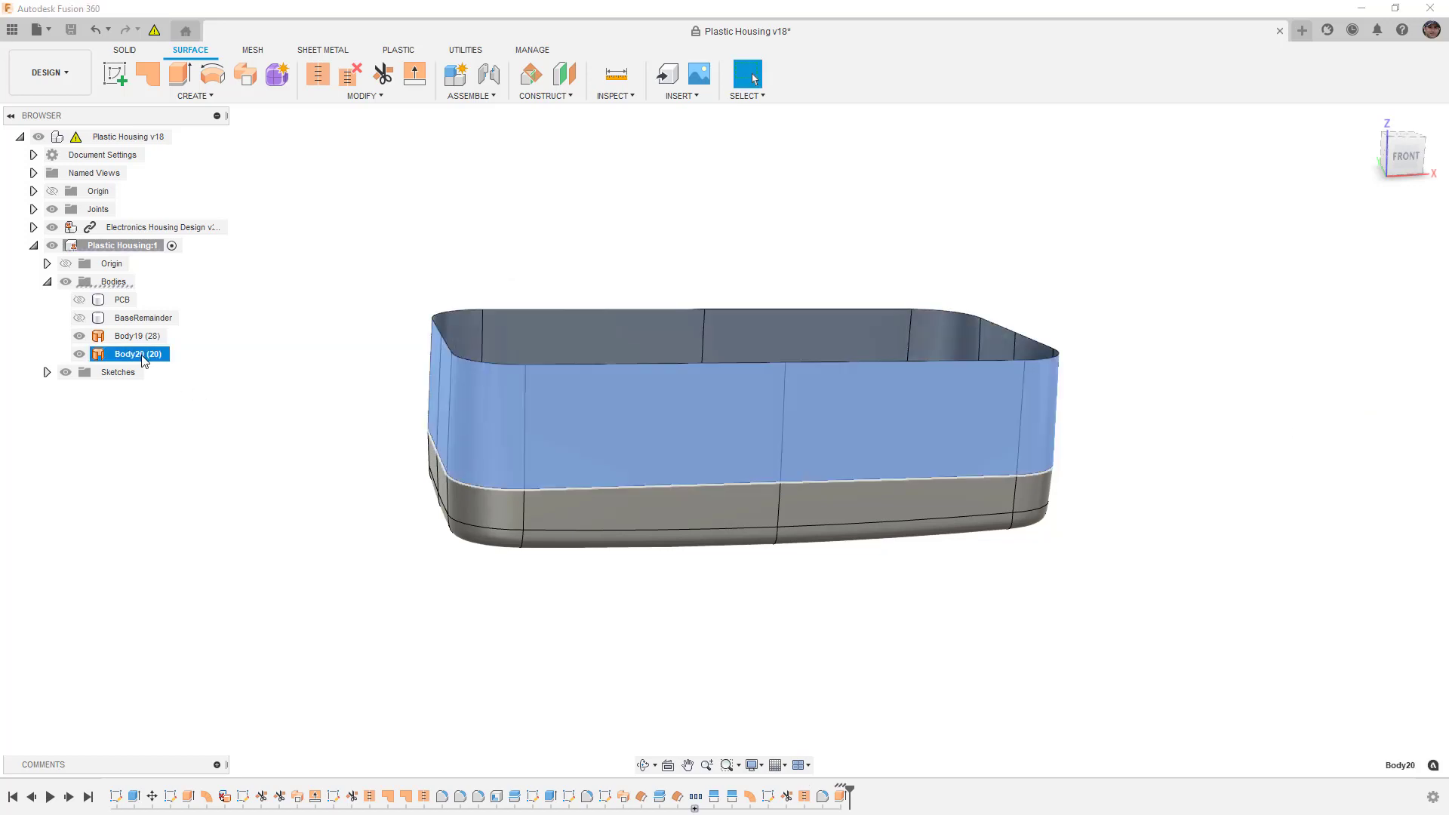
pyautogui.click(352, 80)
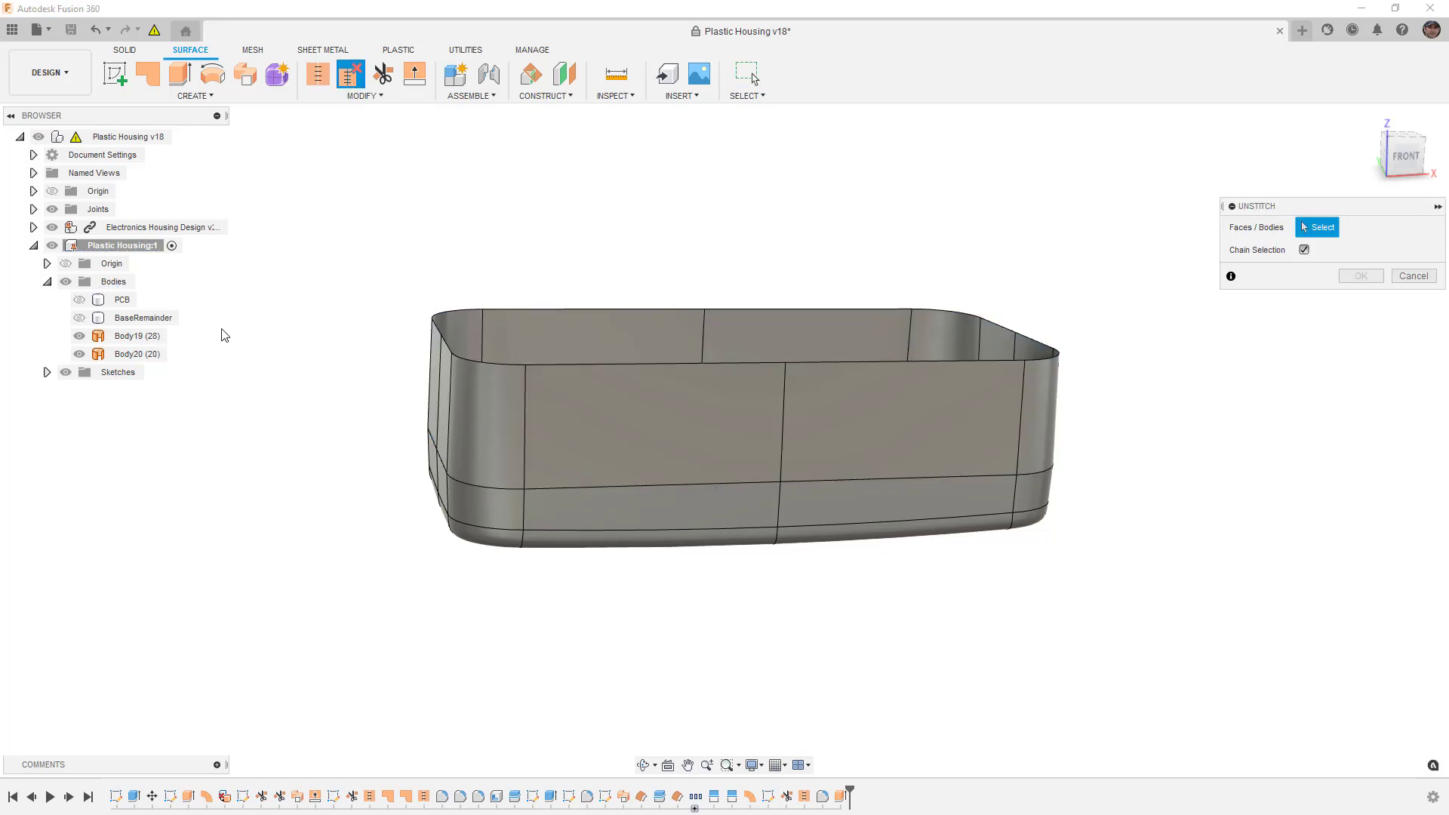
pyautogui.click(137, 355)
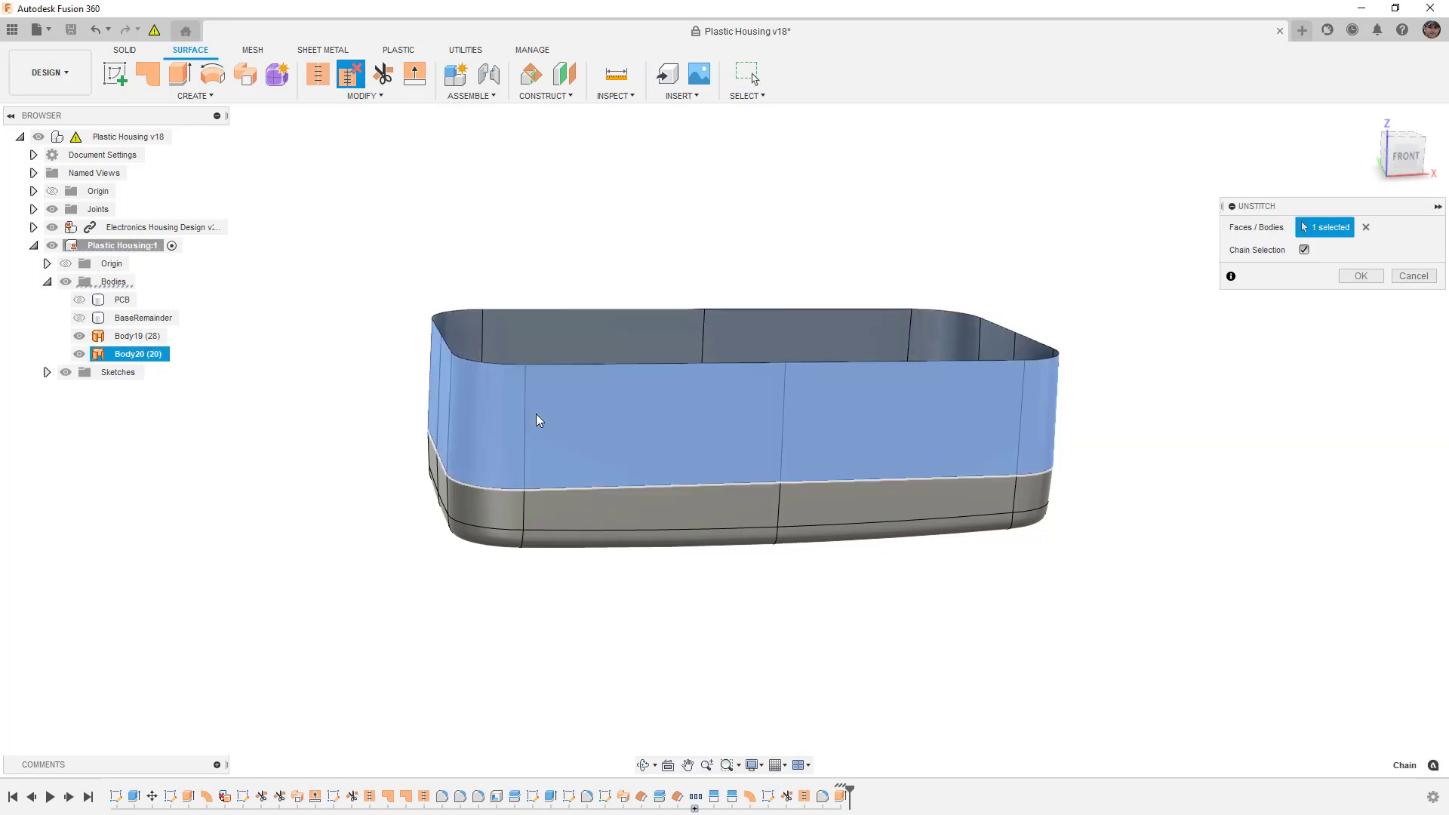
pyautogui.click(540, 419)
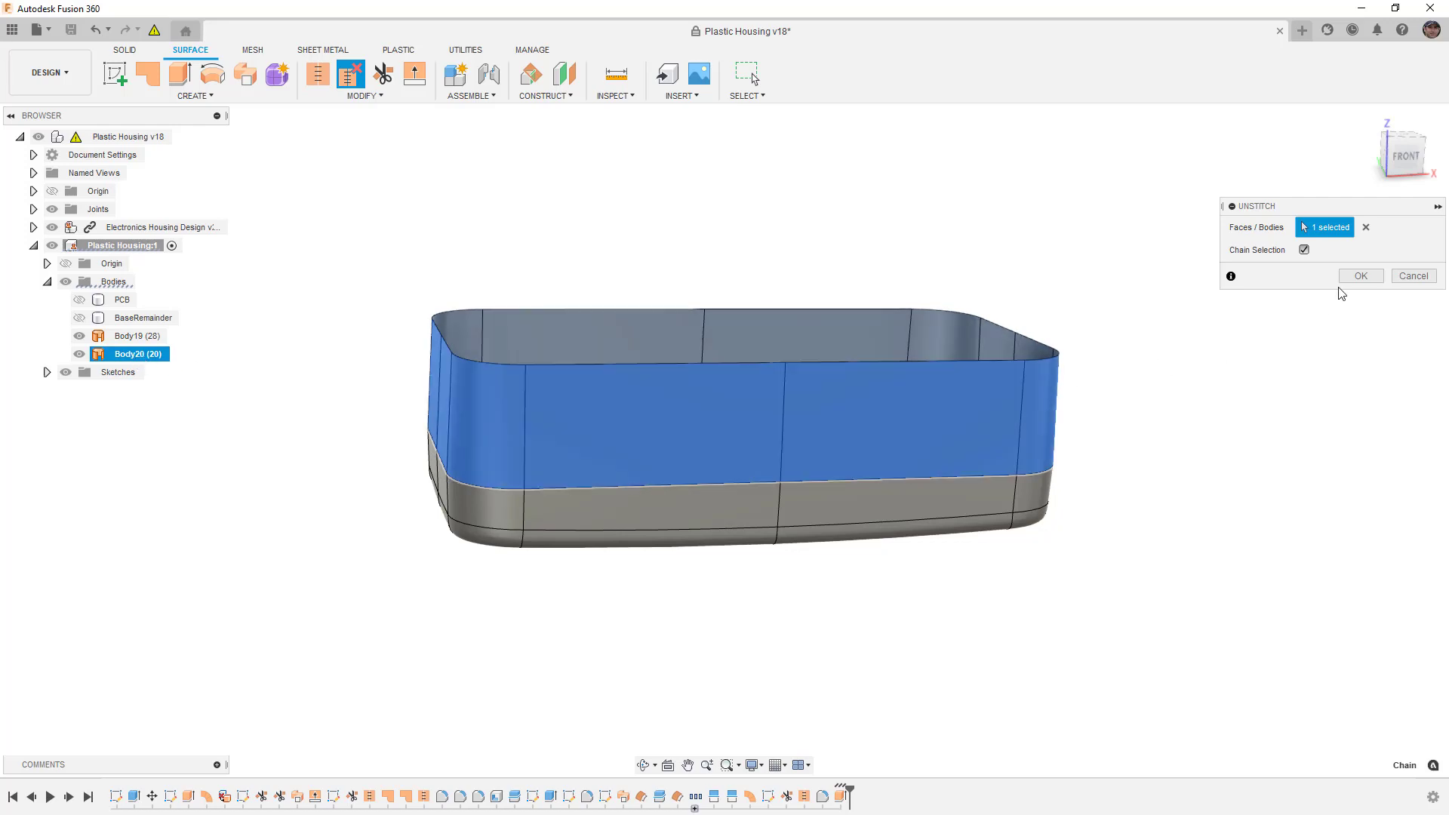
pyautogui.click(1361, 276)
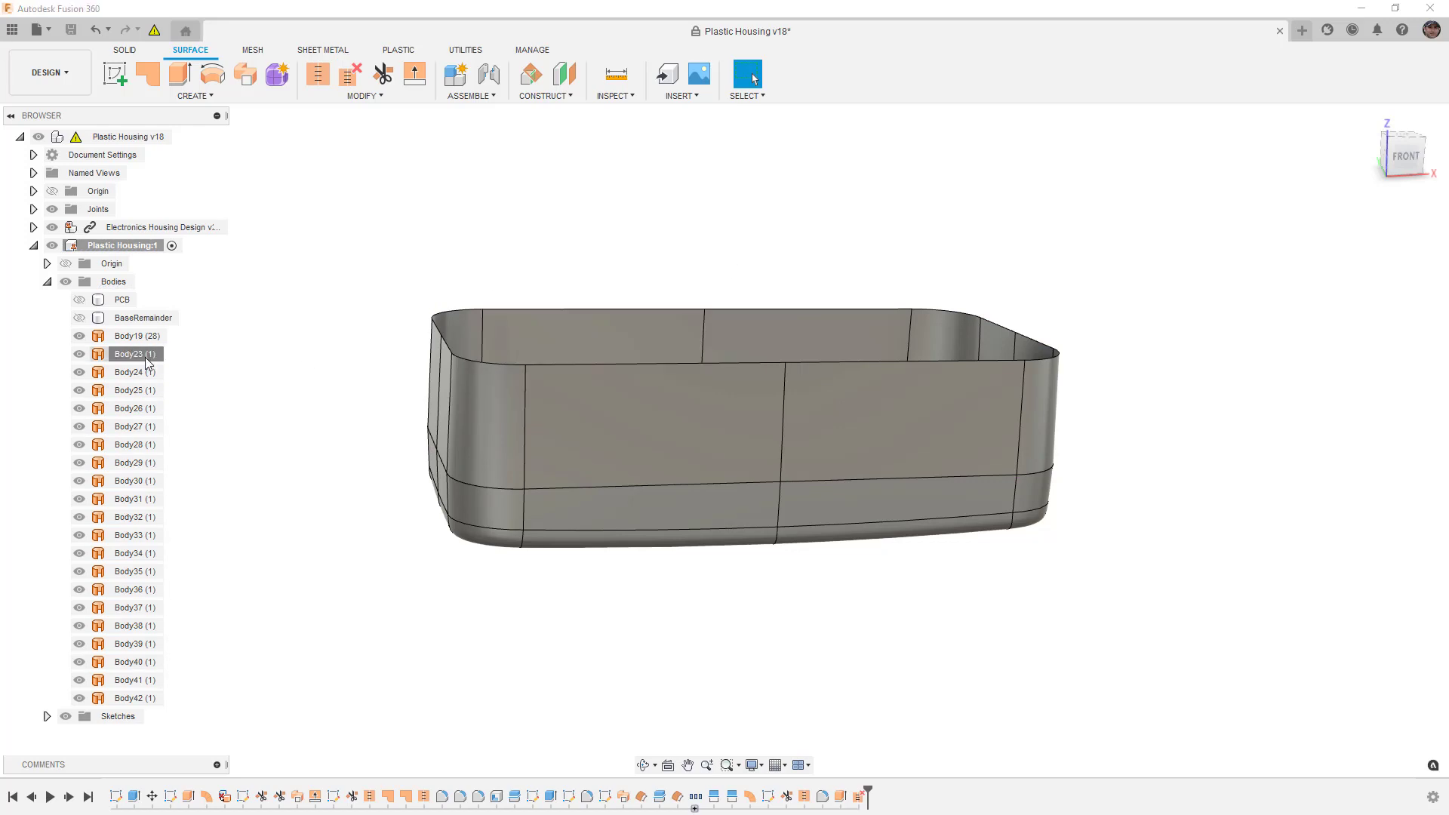
# Check the unstitched bodies from Body24 to Body29 one by one, hiding Body26 and Body29.
pyautogui.click(145, 374)
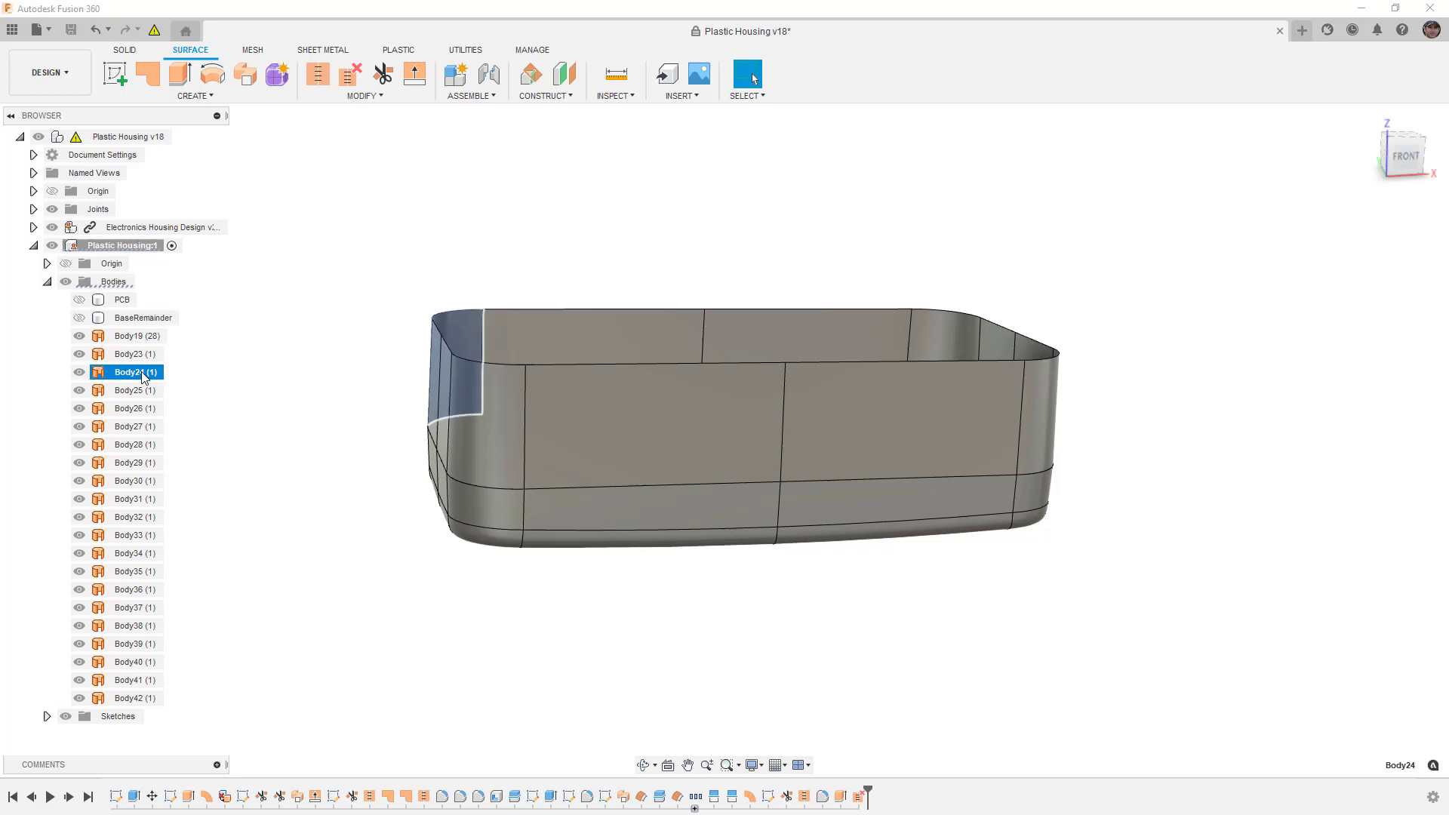
pyautogui.click(142, 391)
pyautogui.click(141, 410)
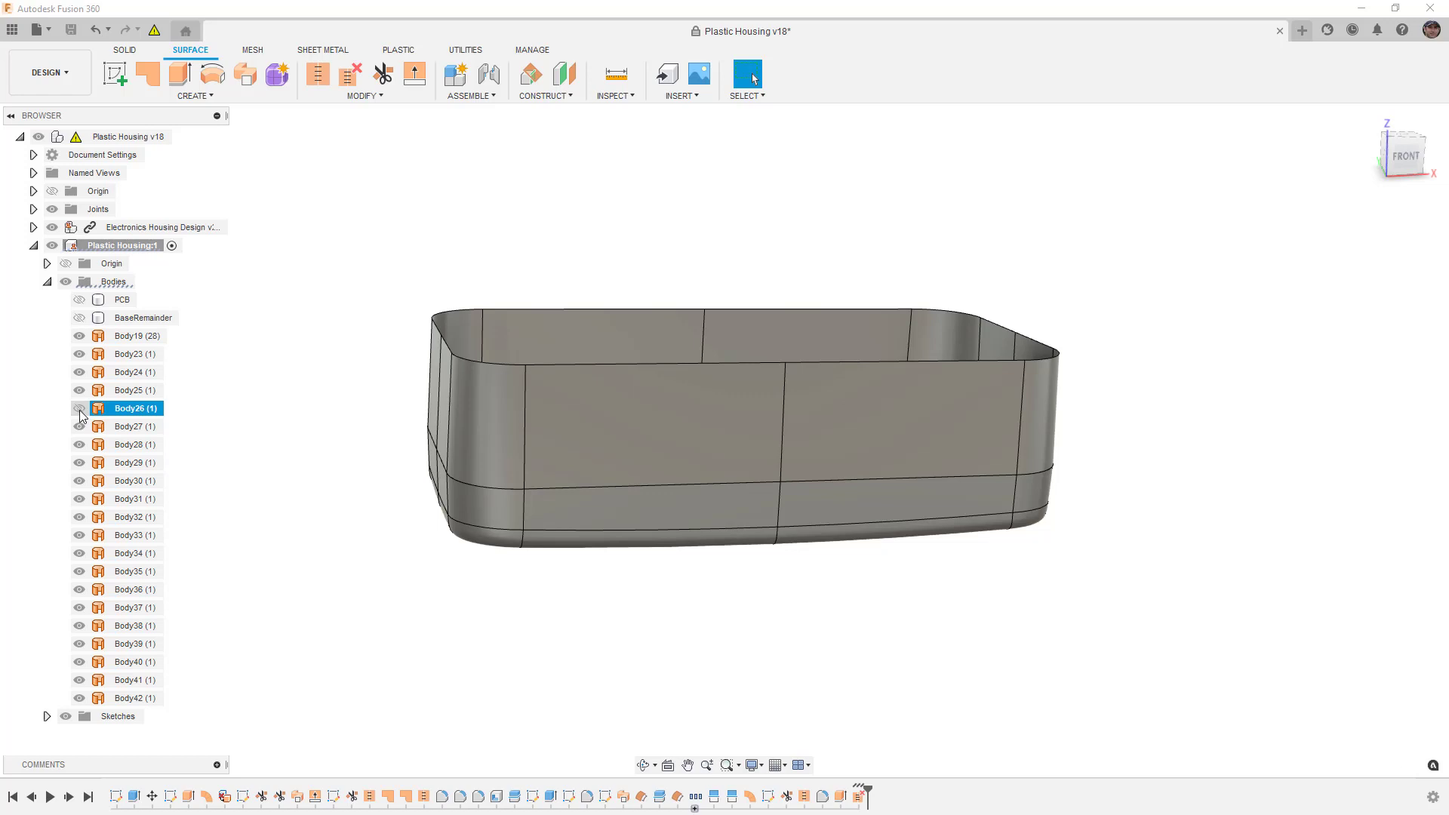
pyautogui.click(79, 409)
pyautogui.click(130, 429)
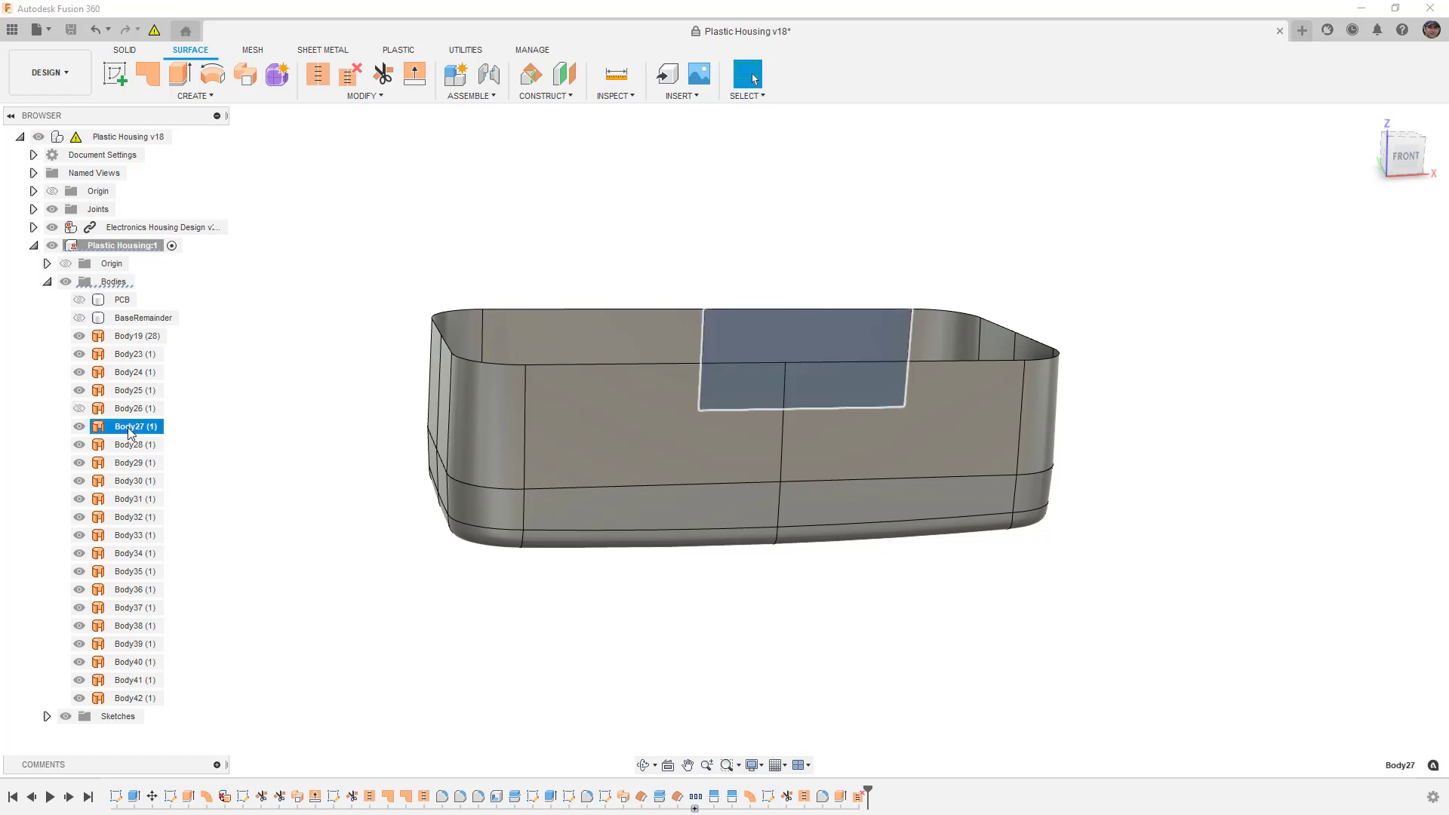
pyautogui.click(130, 445)
pyautogui.click(130, 463)
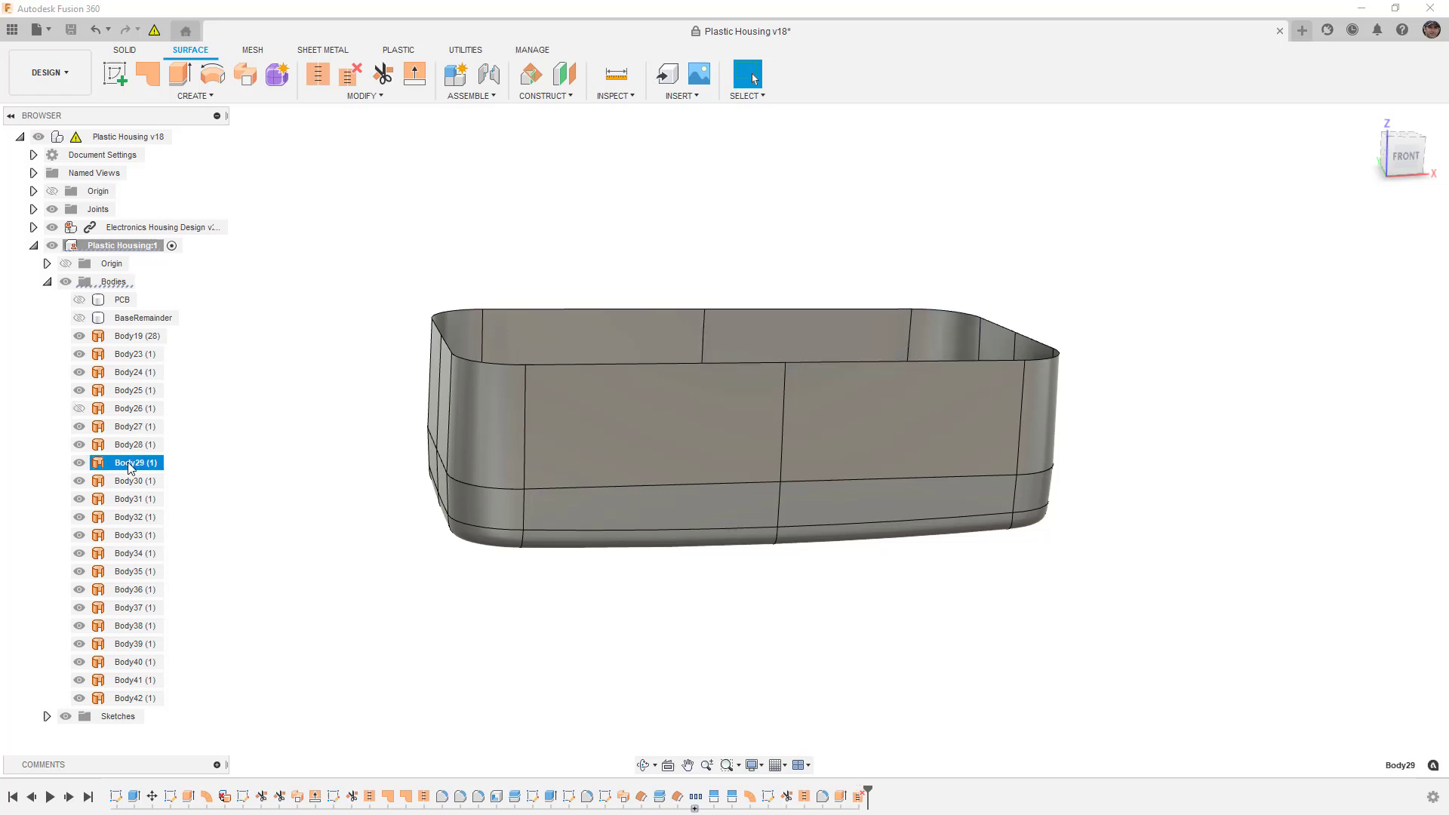
pyautogui.click(79, 463)
# Check the unstitched bodies from Body30 to Body36 one by one, hiding the stray faces Body31, Body34 and Body36.
pyautogui.click(125, 481)
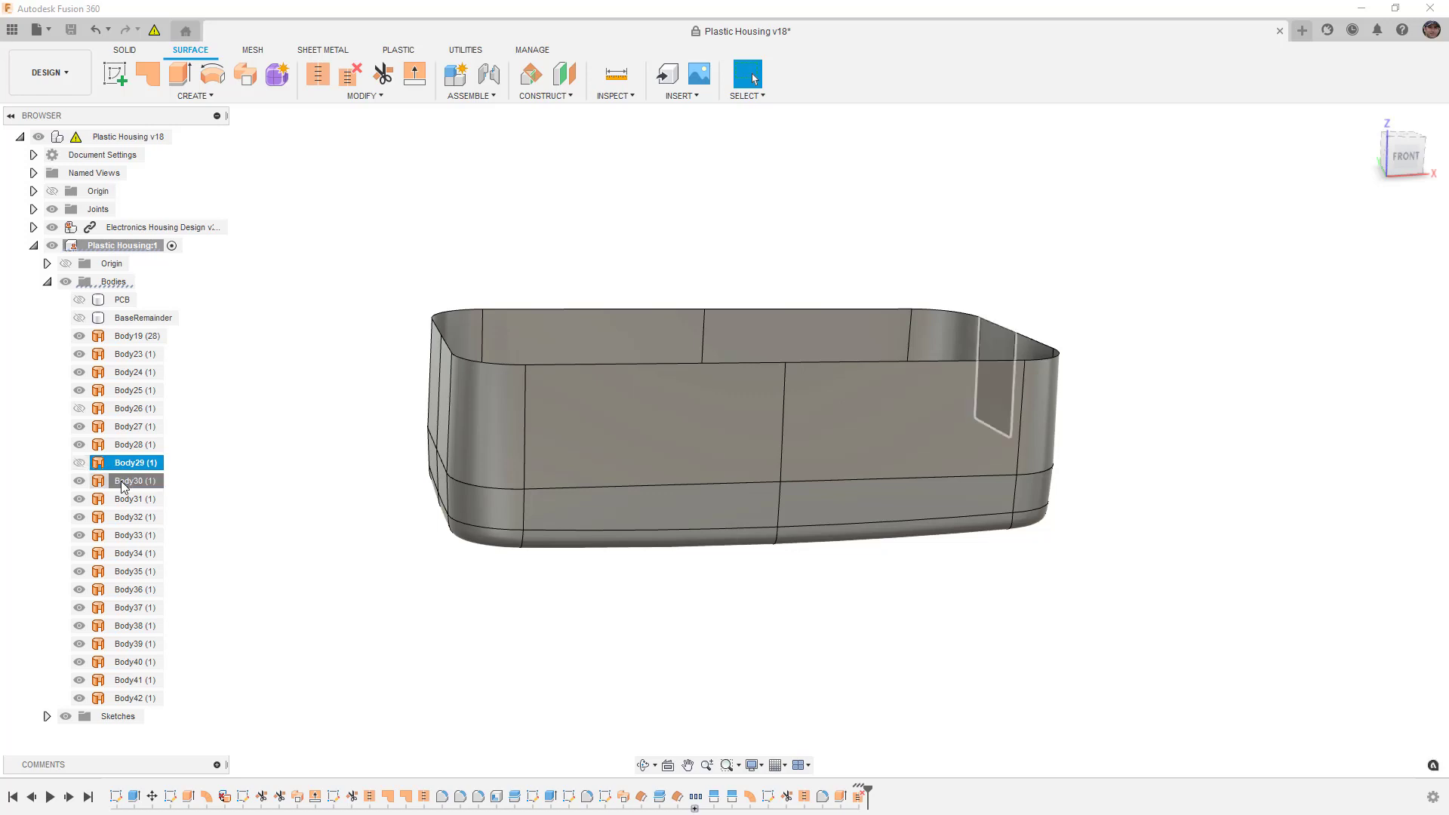
pyautogui.click(127, 499)
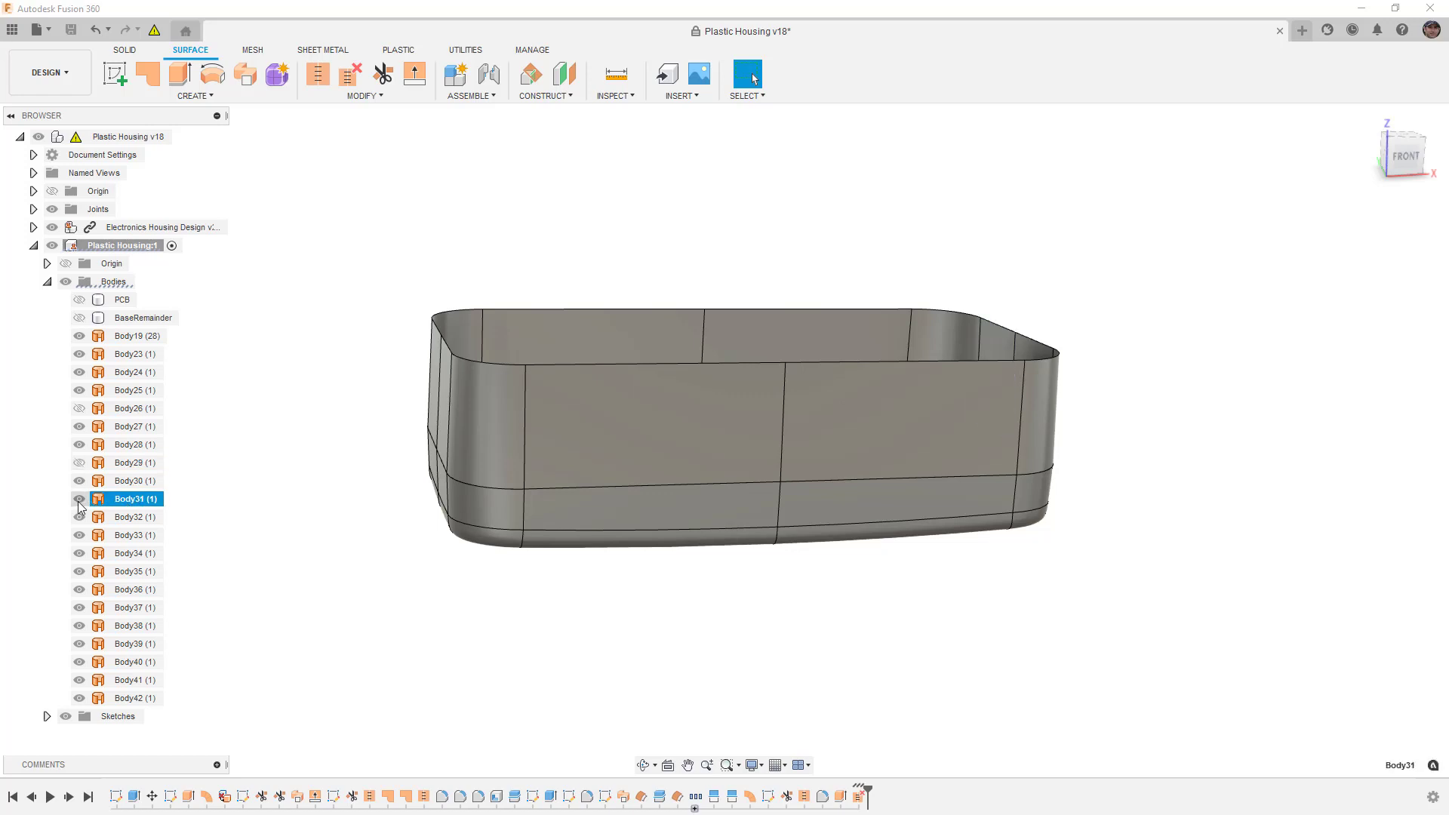
pyautogui.click(80, 501)
pyautogui.click(125, 517)
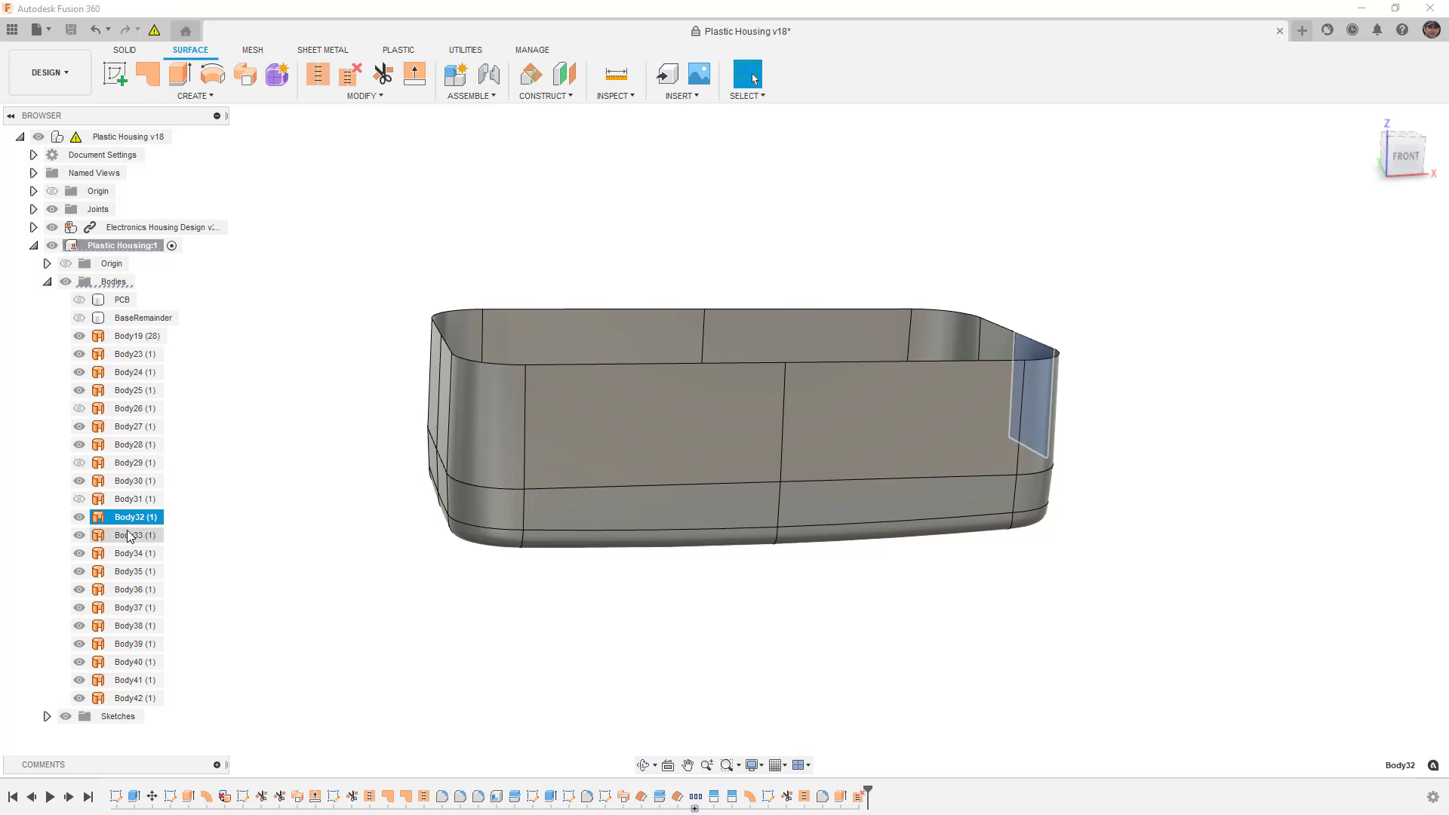
pyautogui.click(129, 535)
pyautogui.click(127, 553)
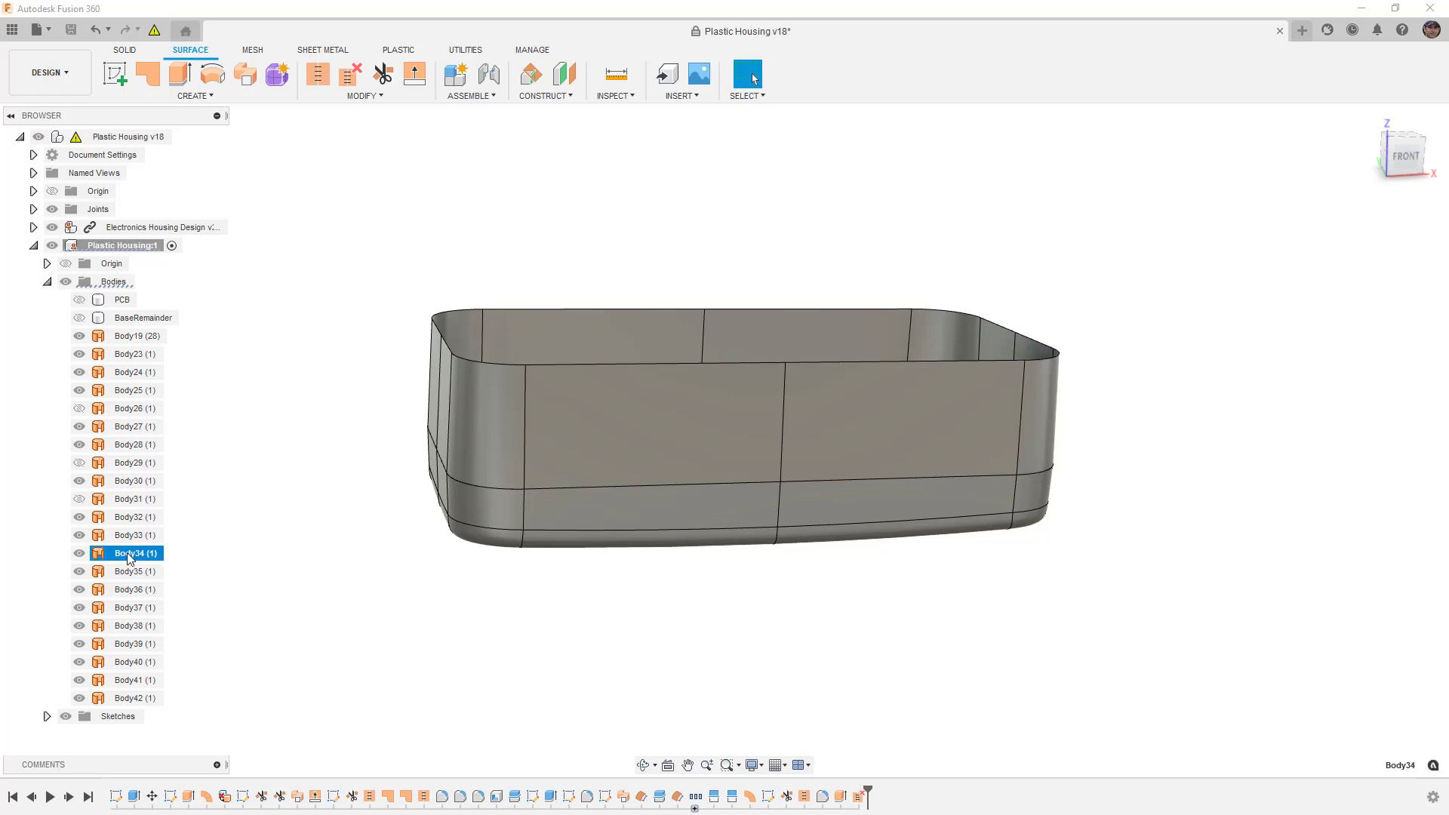
pyautogui.click(80, 554)
pyautogui.click(128, 571)
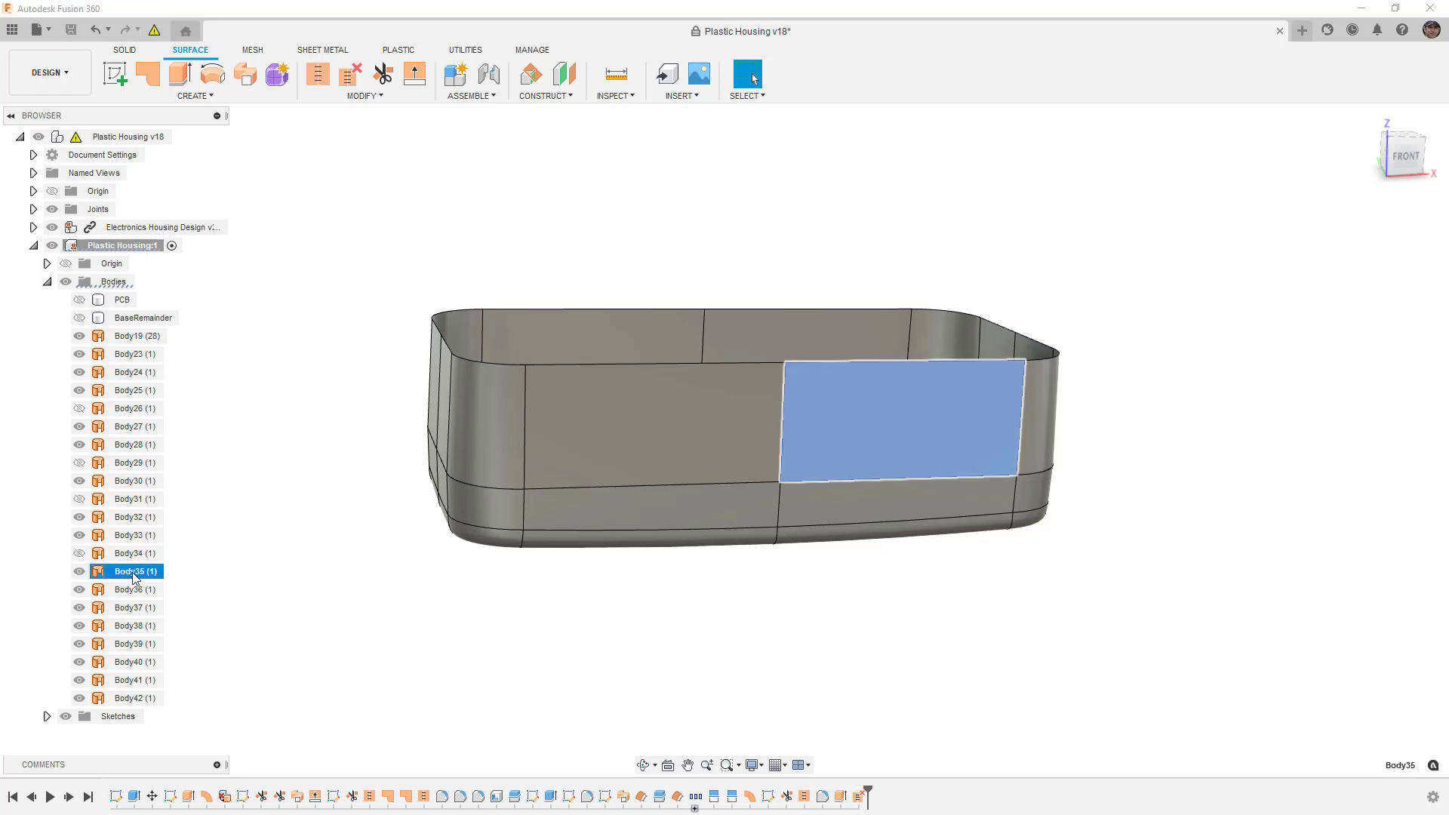
pyautogui.click(131, 590)
pyautogui.click(79, 590)
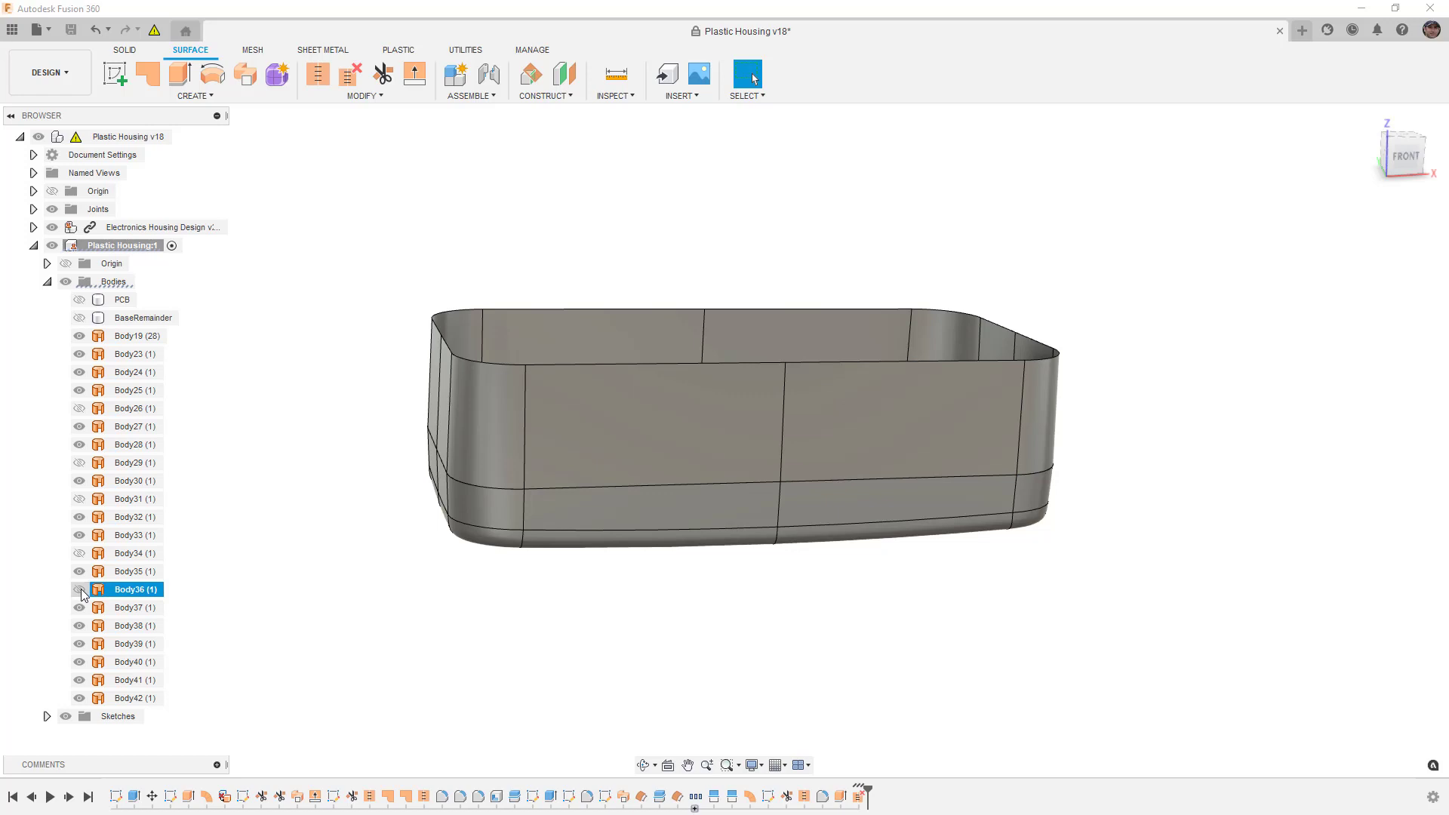
# Check the remaining bodies from Body37 to Body42 one by one, hiding the stray faces Body38, Body40 and Body42.
pyautogui.click(131, 608)
pyautogui.click(134, 626)
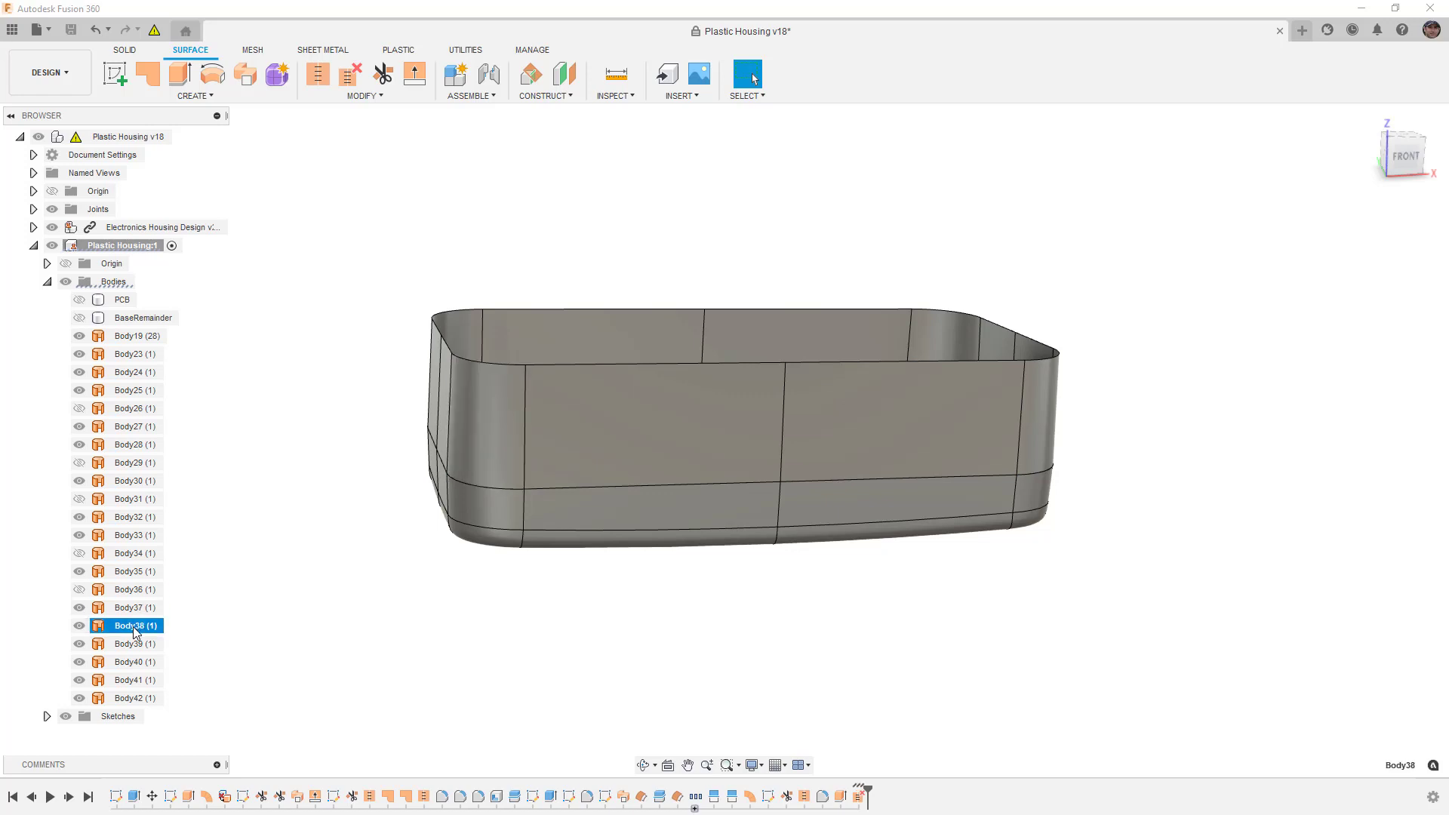
pyautogui.click(79, 626)
pyautogui.click(132, 644)
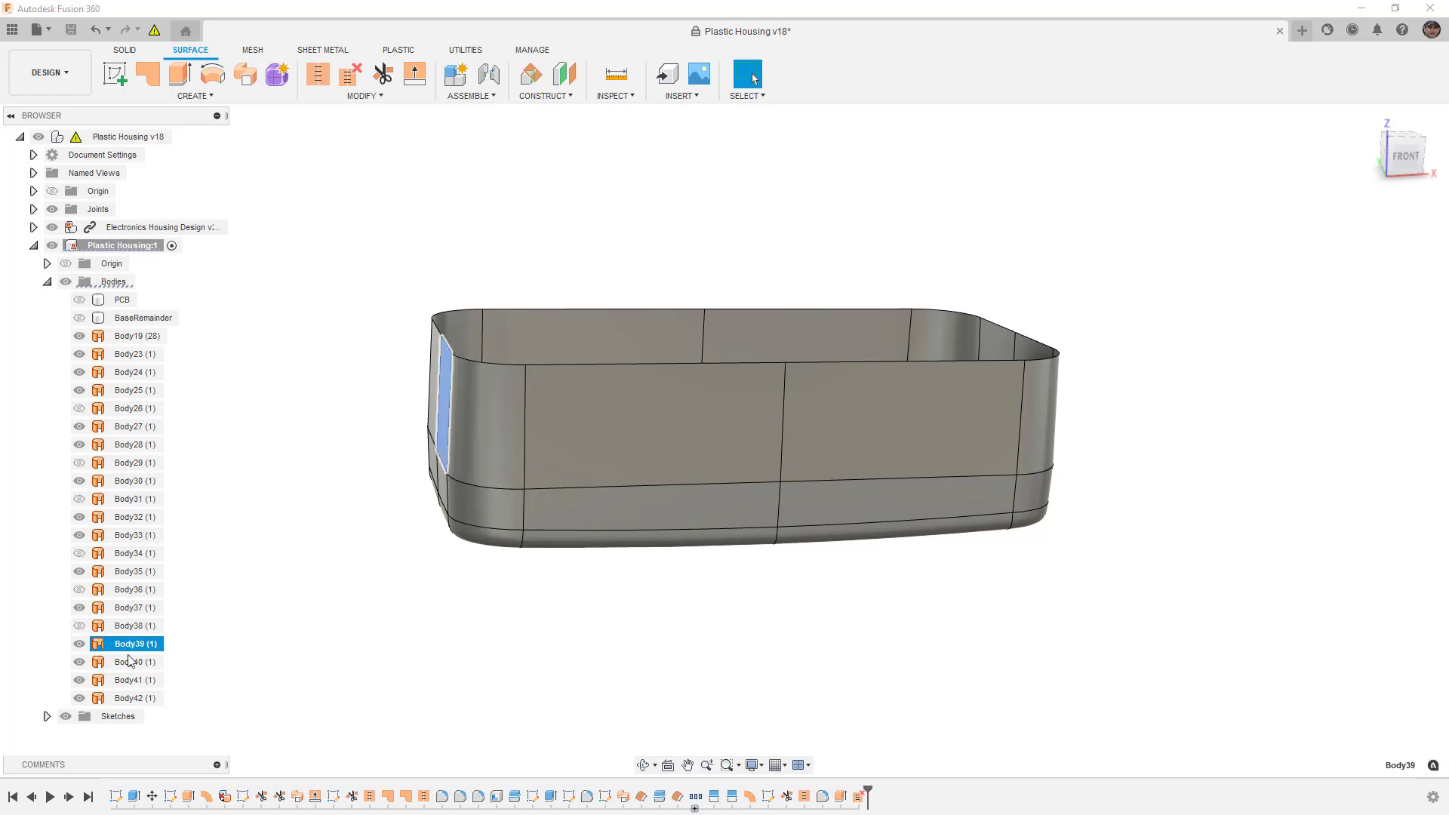
pyautogui.click(130, 662)
pyautogui.click(79, 662)
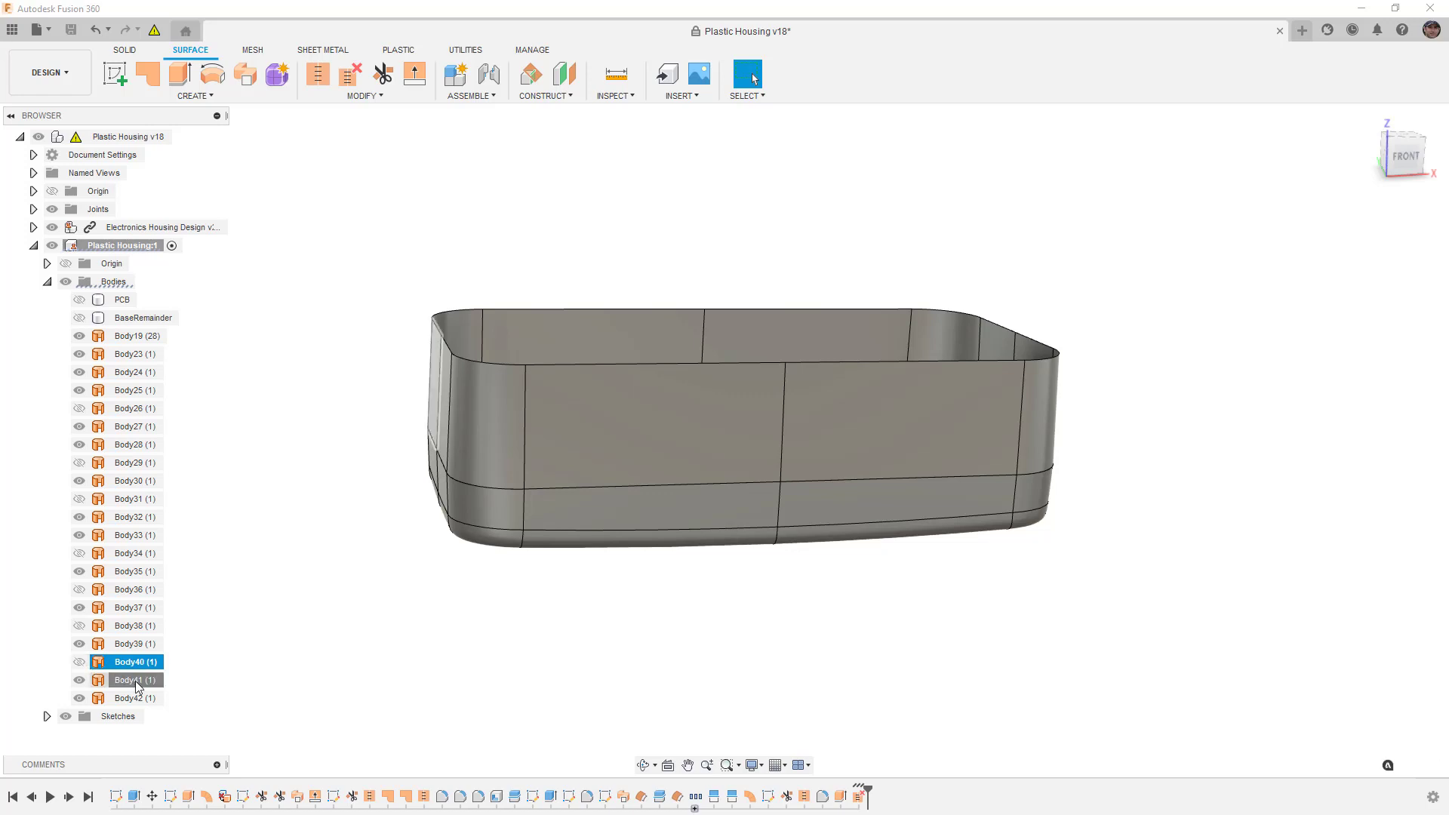
pyautogui.click(132, 680)
pyautogui.click(135, 698)
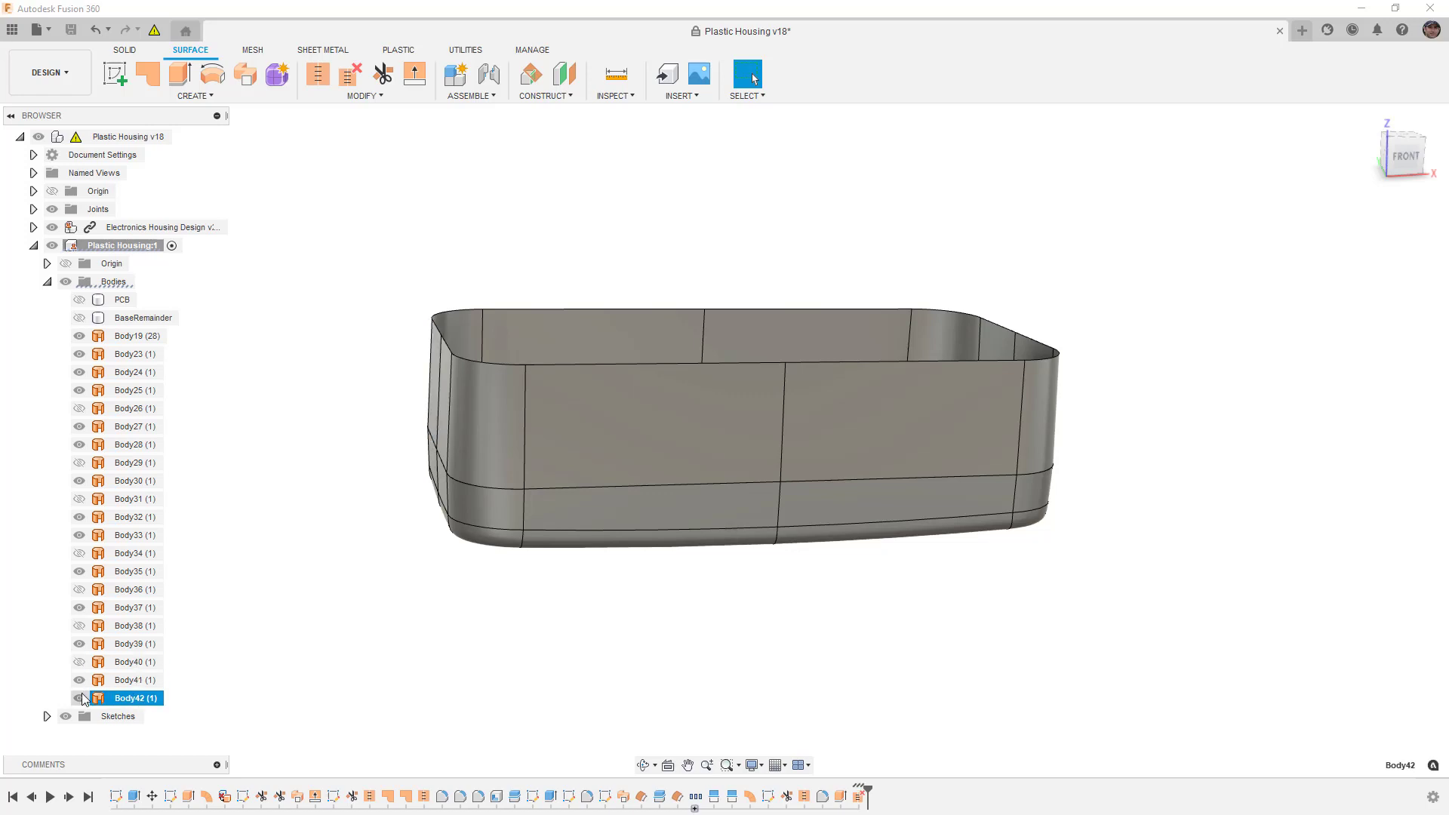
pyautogui.click(80, 698)
pyautogui.click(132, 680)
pyautogui.keyDown('shift'); pyautogui.click(123, 643); pyautogui.keyUp('shift')
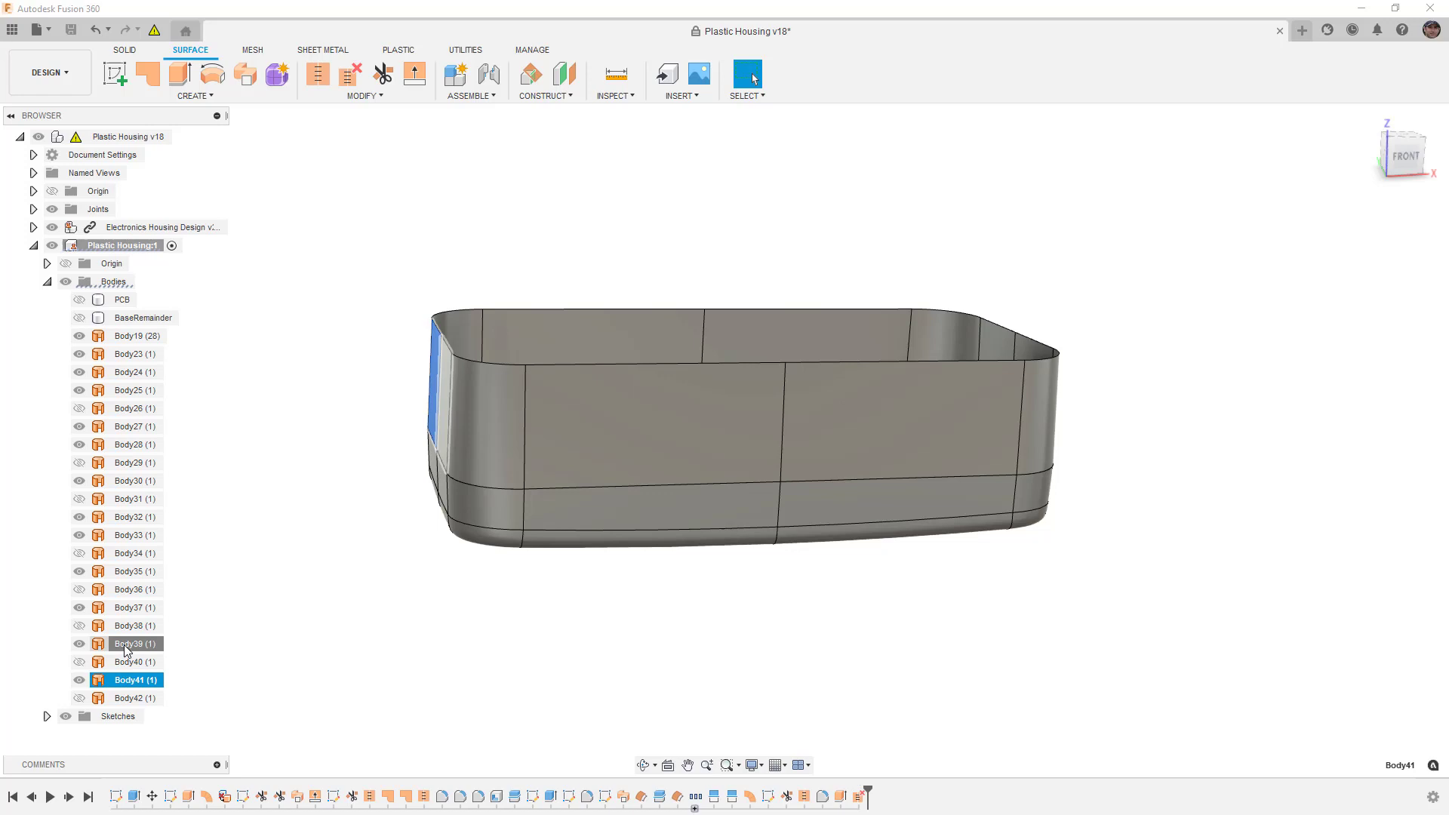
pyautogui.click(79, 662)
# Stitch the twelve visible single-face wall bodies between Body23 and Body41 into a new body with 0.10 mm tolerance.
pyautogui.click(132, 680)
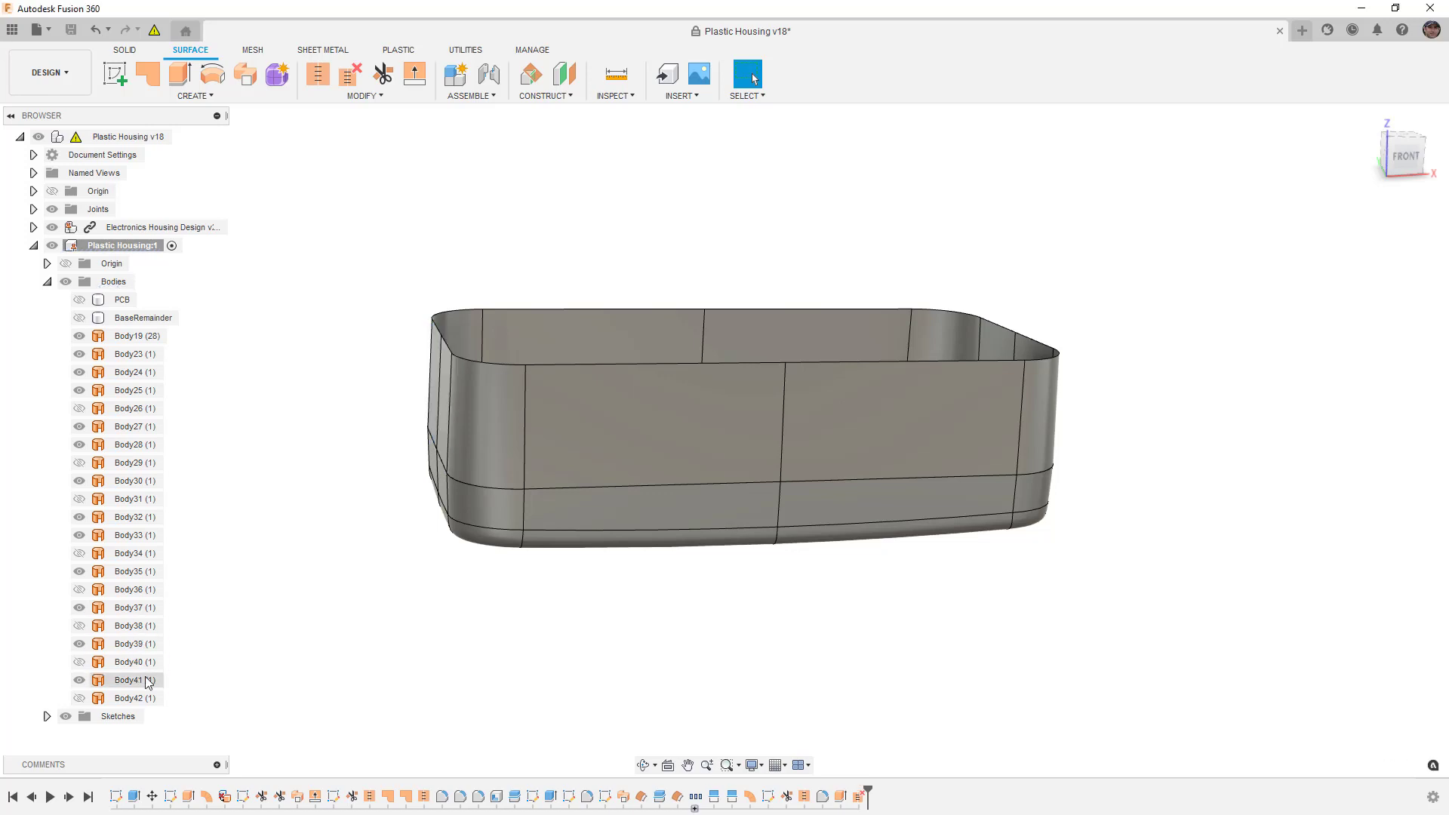
pyautogui.keyDown('ctrl'); pyautogui.click(128, 644); pyautogui.keyUp('ctrl')
pyautogui.keyDown('ctrl'); pyautogui.click(129, 608); pyautogui.keyUp('ctrl')
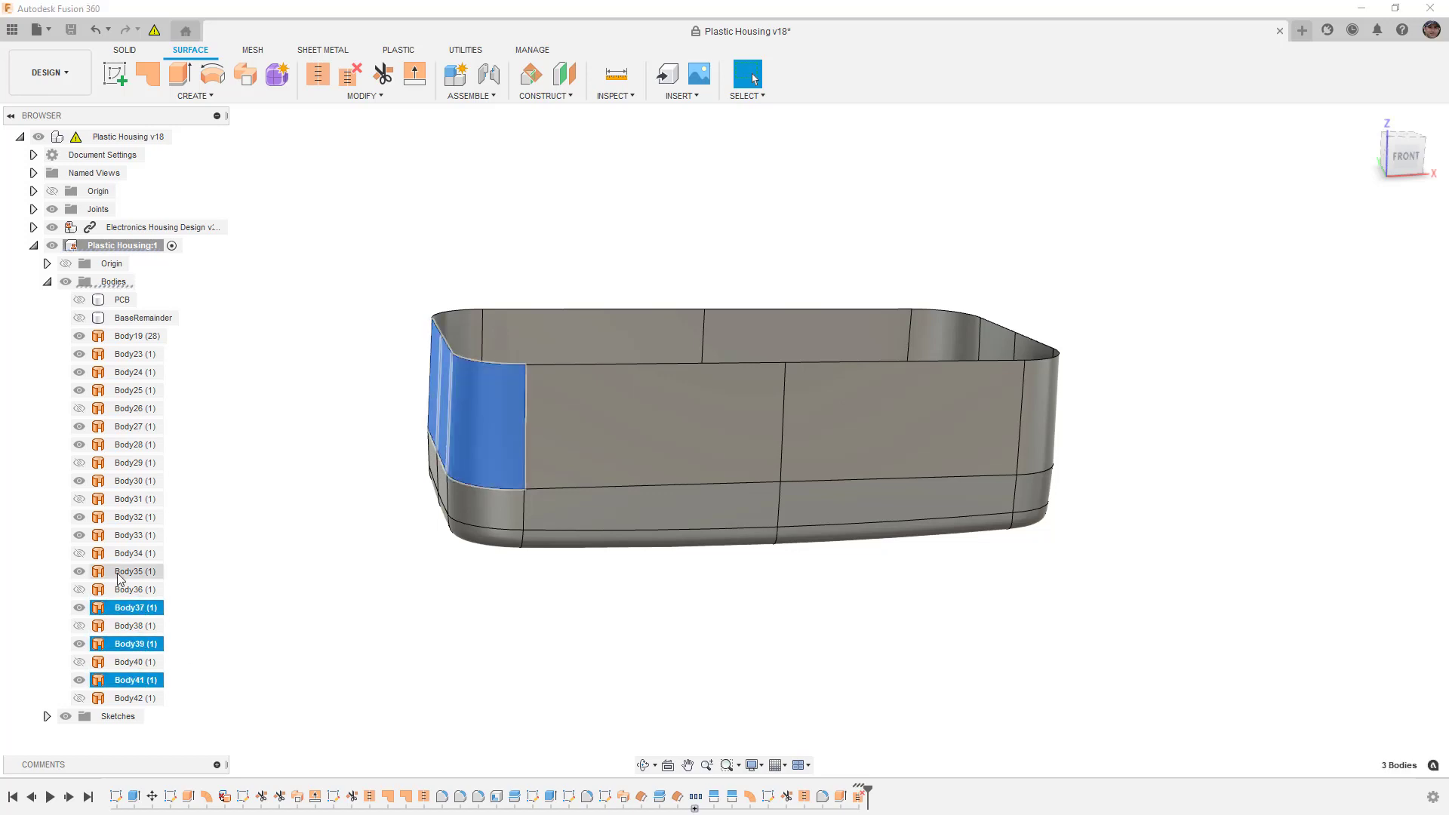
pyautogui.keyDown('ctrl'); pyautogui.click(127, 571); pyautogui.keyUp('ctrl')
pyautogui.keyDown('ctrl'); pyautogui.click(128, 536); pyautogui.keyUp('ctrl')
pyautogui.keyDown('ctrl'); pyautogui.click(128, 517); pyautogui.keyUp('ctrl')
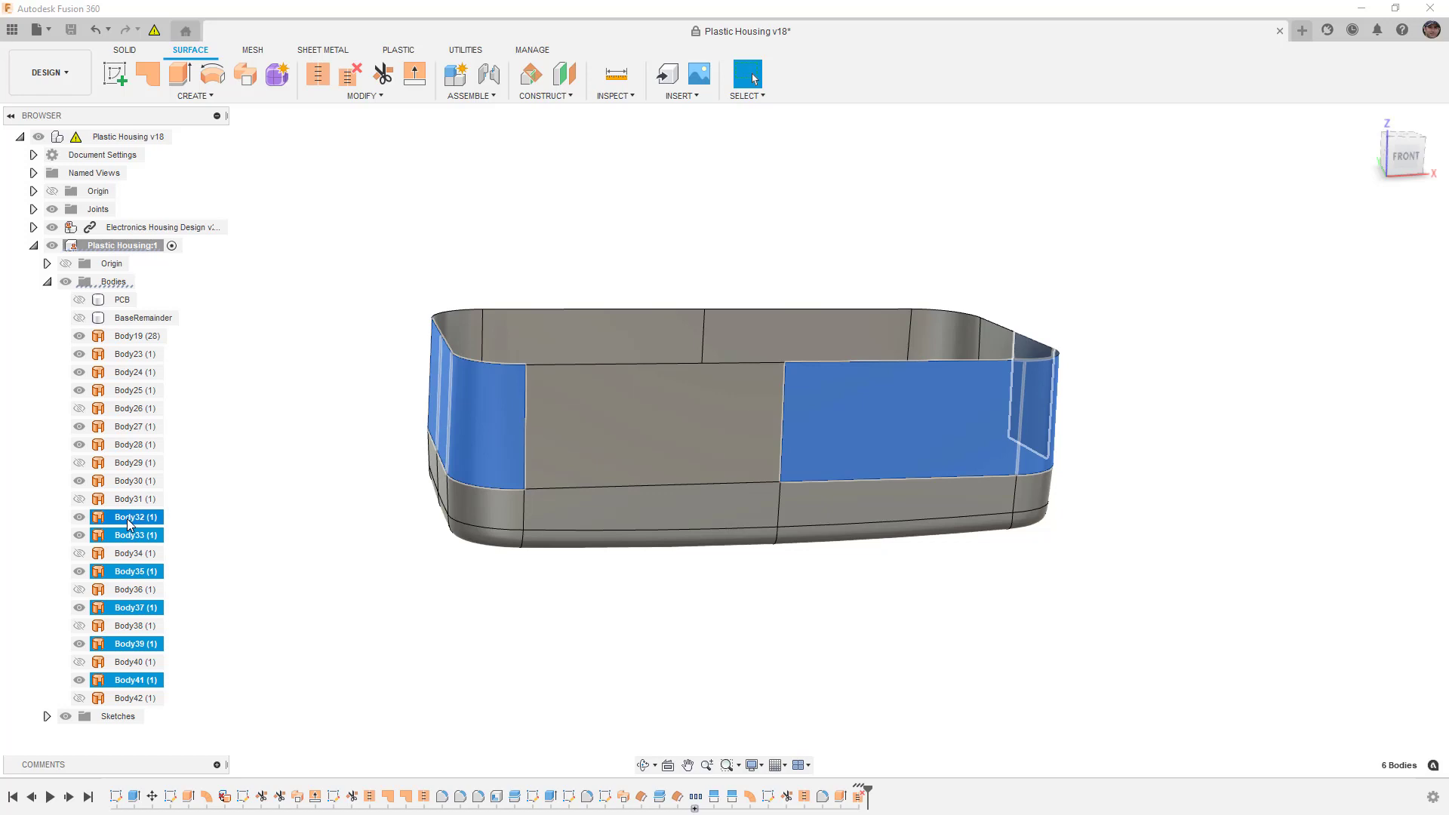
pyautogui.keyDown('ctrl'); pyautogui.click(128, 481); pyautogui.keyUp('ctrl')
pyautogui.keyDown('ctrl'); pyautogui.click(130, 446); pyautogui.keyUp('ctrl')
pyautogui.keyDown('ctrl'); pyautogui.click(129, 427); pyautogui.keyUp('ctrl')
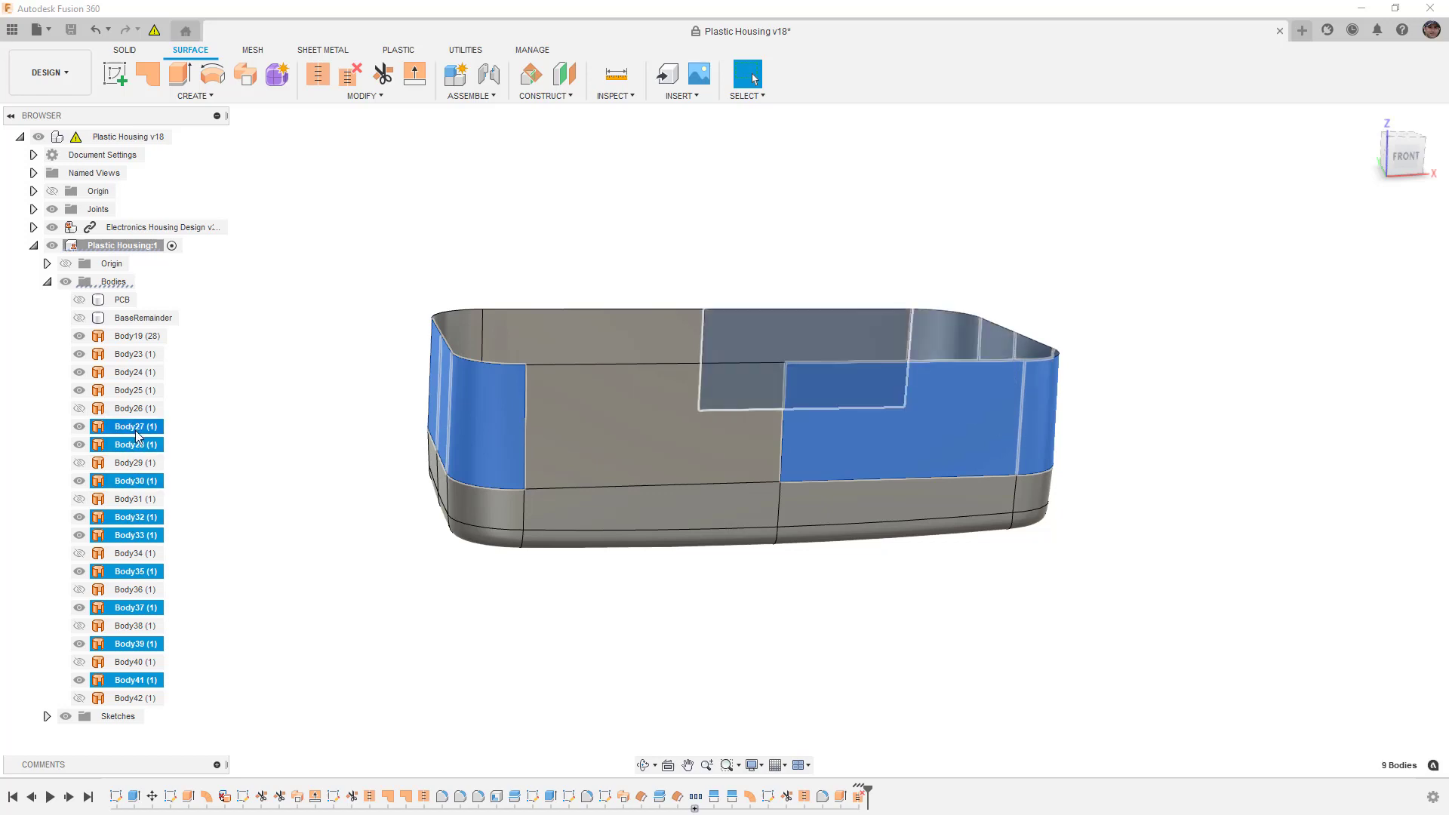
pyautogui.keyDown('ctrl'); pyautogui.click(130, 390); pyautogui.keyUp('ctrl')
pyautogui.keyDown('ctrl'); pyautogui.click(130, 372); pyautogui.keyUp('ctrl')
pyautogui.keyDown('ctrl'); pyautogui.click(134, 355); pyautogui.keyUp('ctrl')
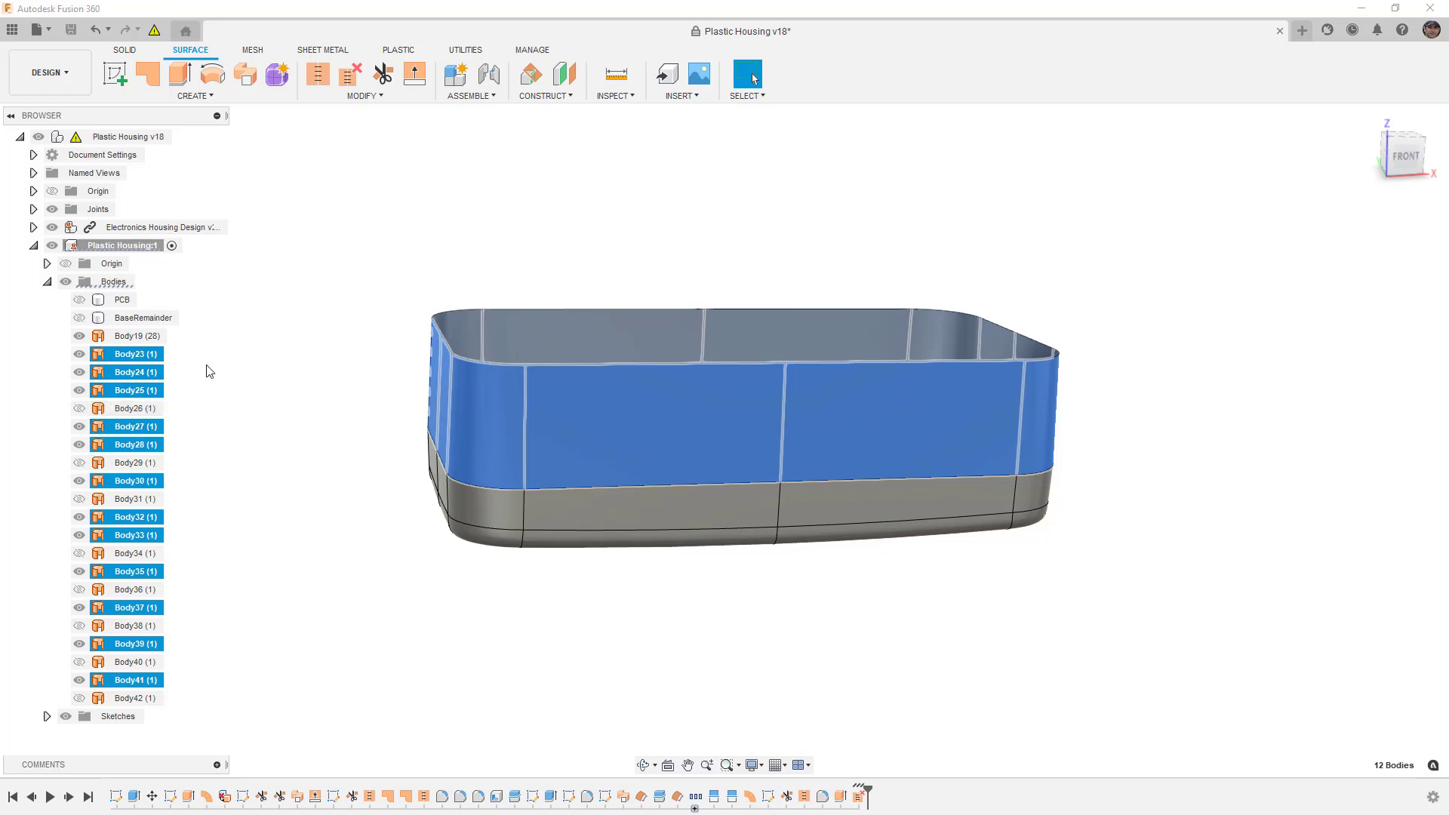
pyautogui.click(318, 75)
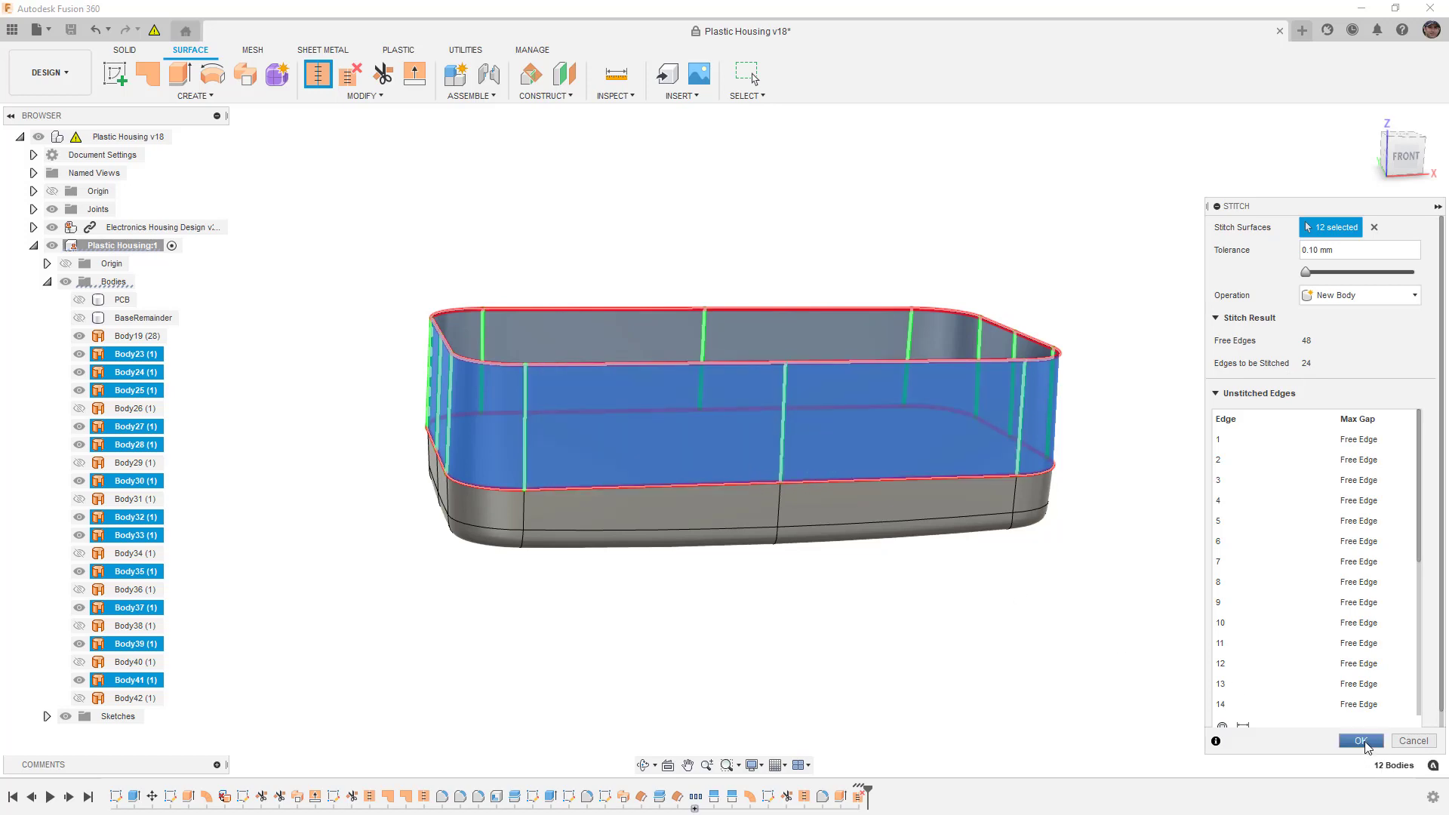
pyautogui.click(1362, 741)
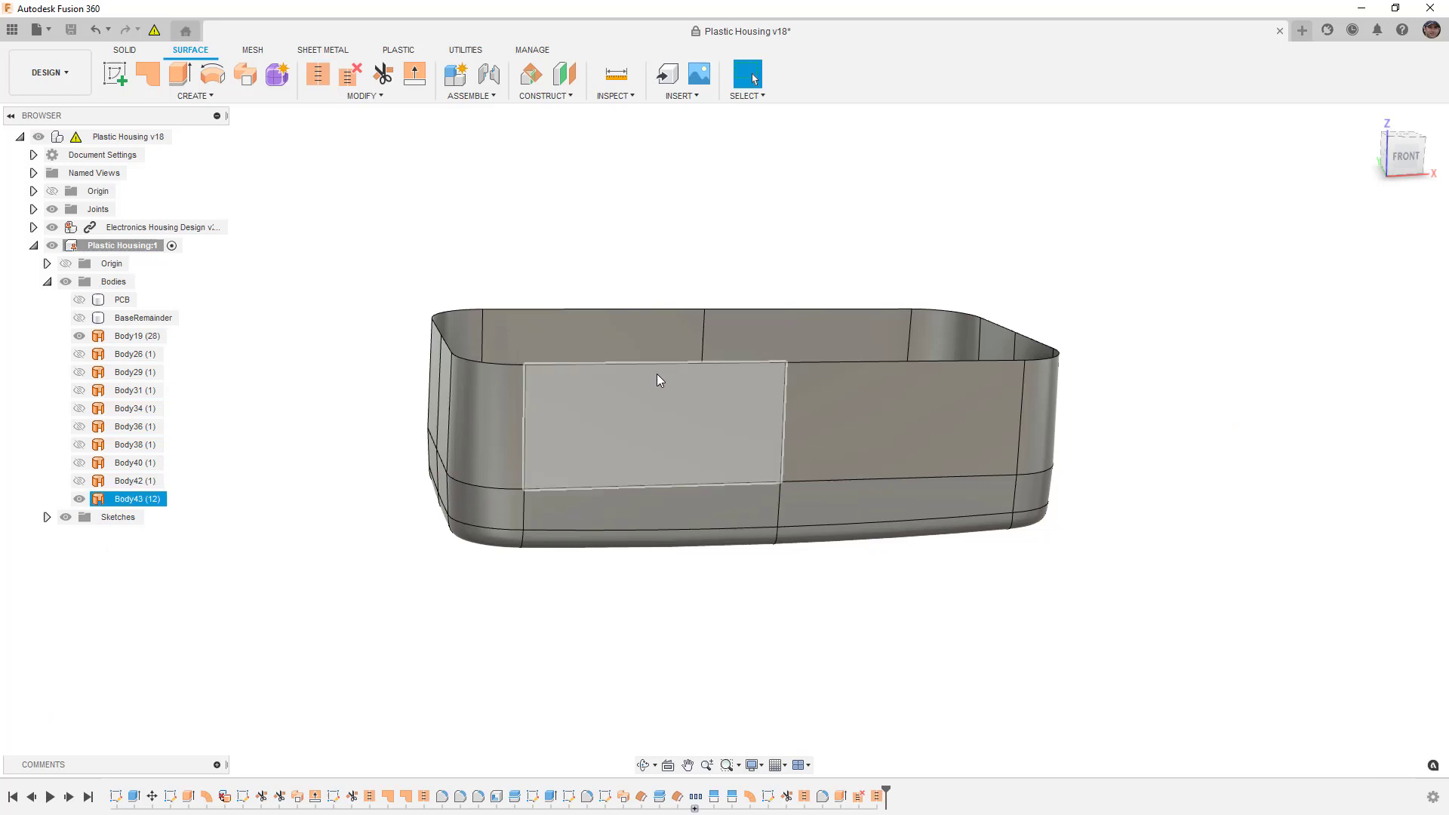
# Remove the eight hidden stray single-face bodies, keeping only the lower shell Body19 and the stitched upper wall Body43.
pyautogui.click(151, 339)
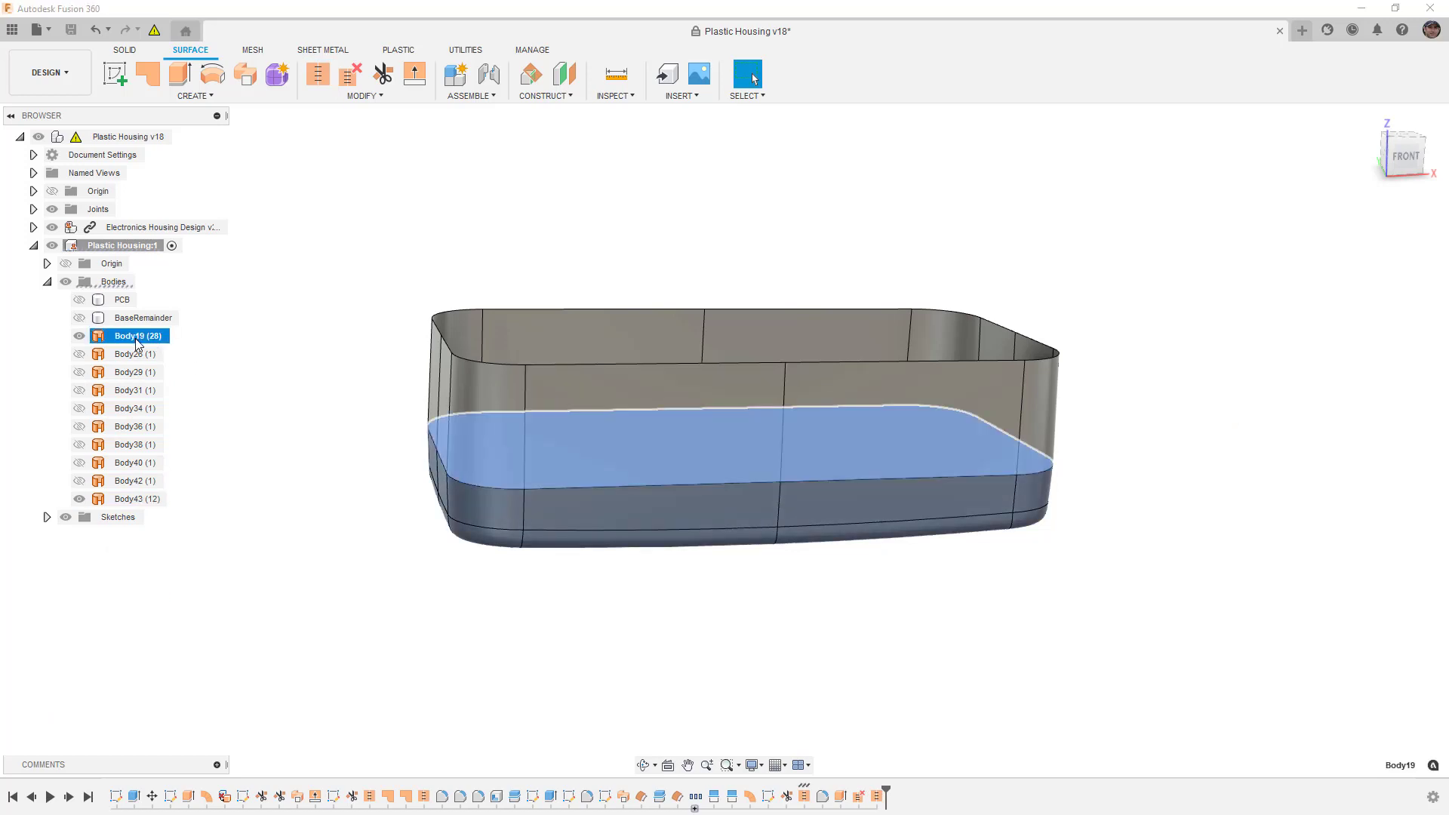
pyautogui.click(142, 497)
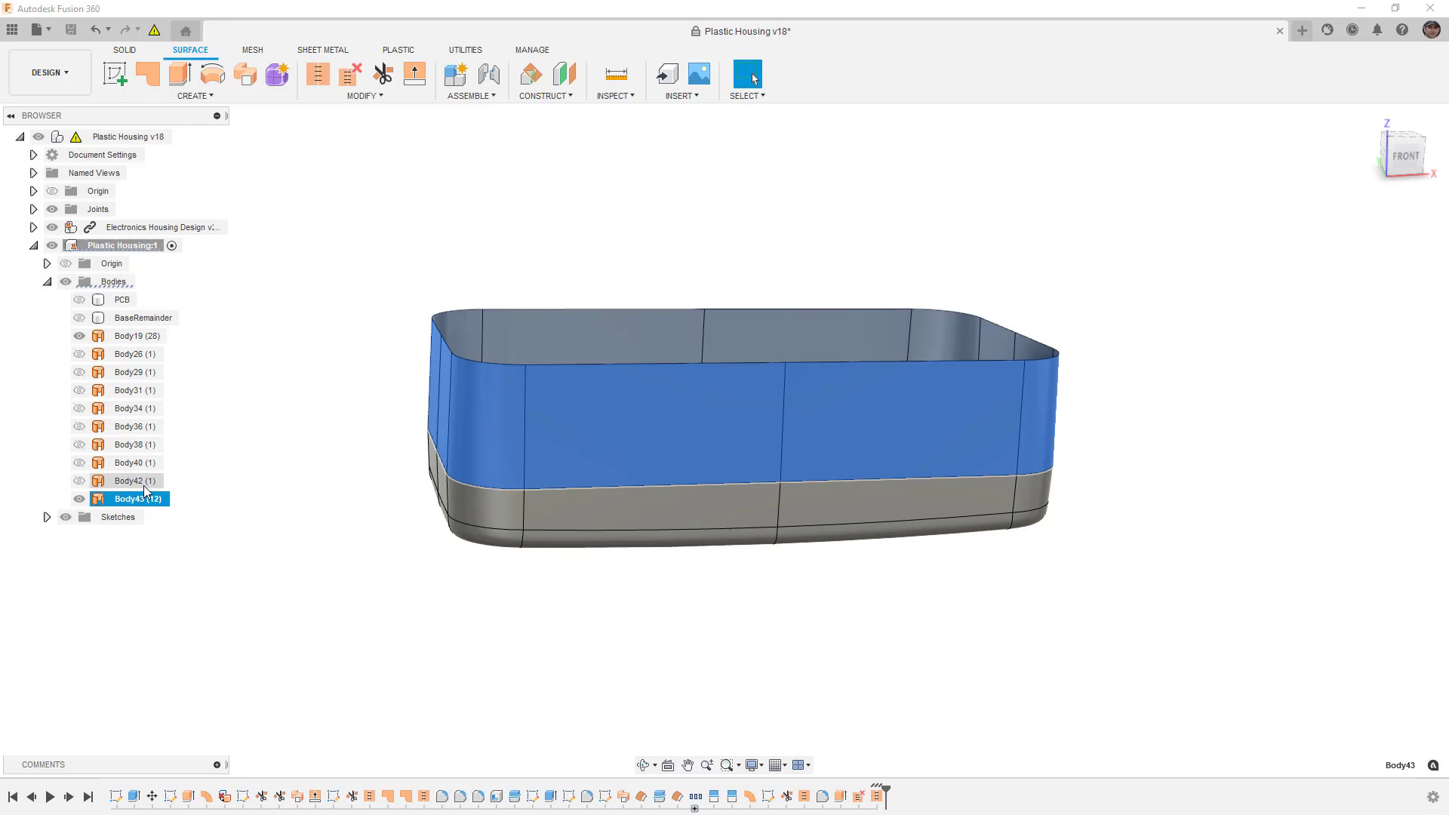
pyautogui.click(139, 355)
pyautogui.keyDown('shift'); pyautogui.click(136, 481); pyautogui.keyUp('shift')
pyautogui.rightClick(139, 361)
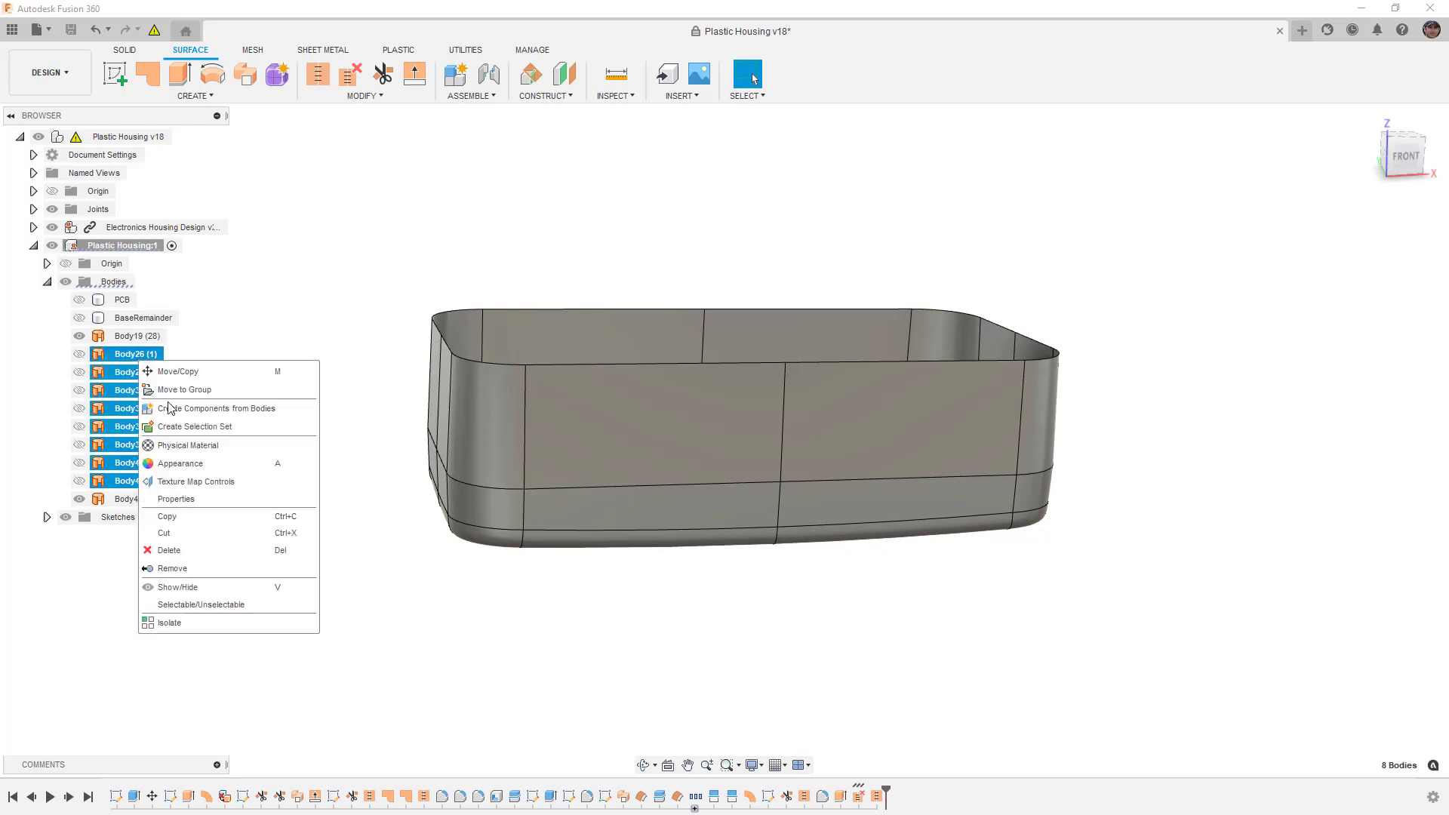
pyautogui.click(168, 551)
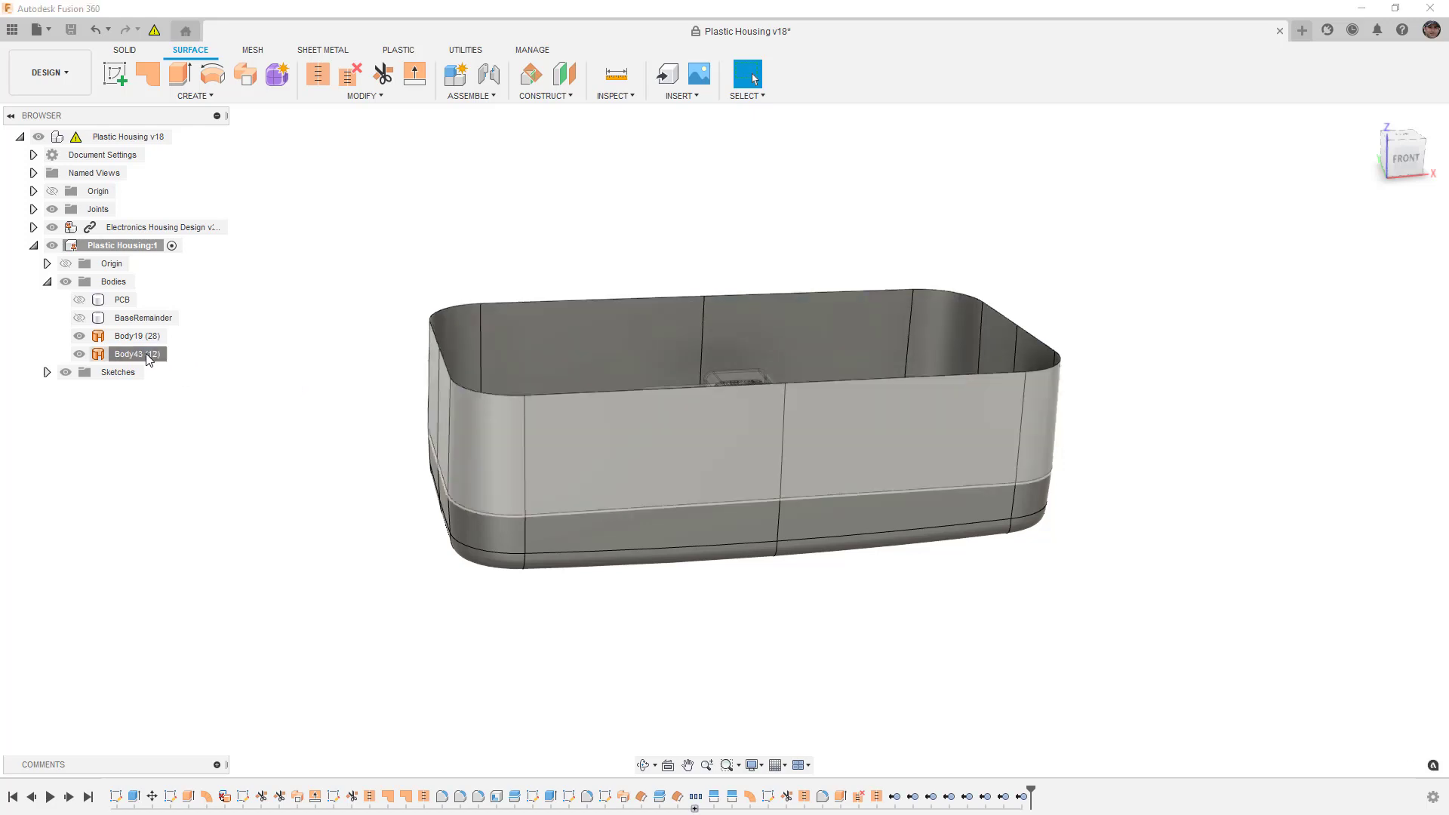
pyautogui.click(144, 355)
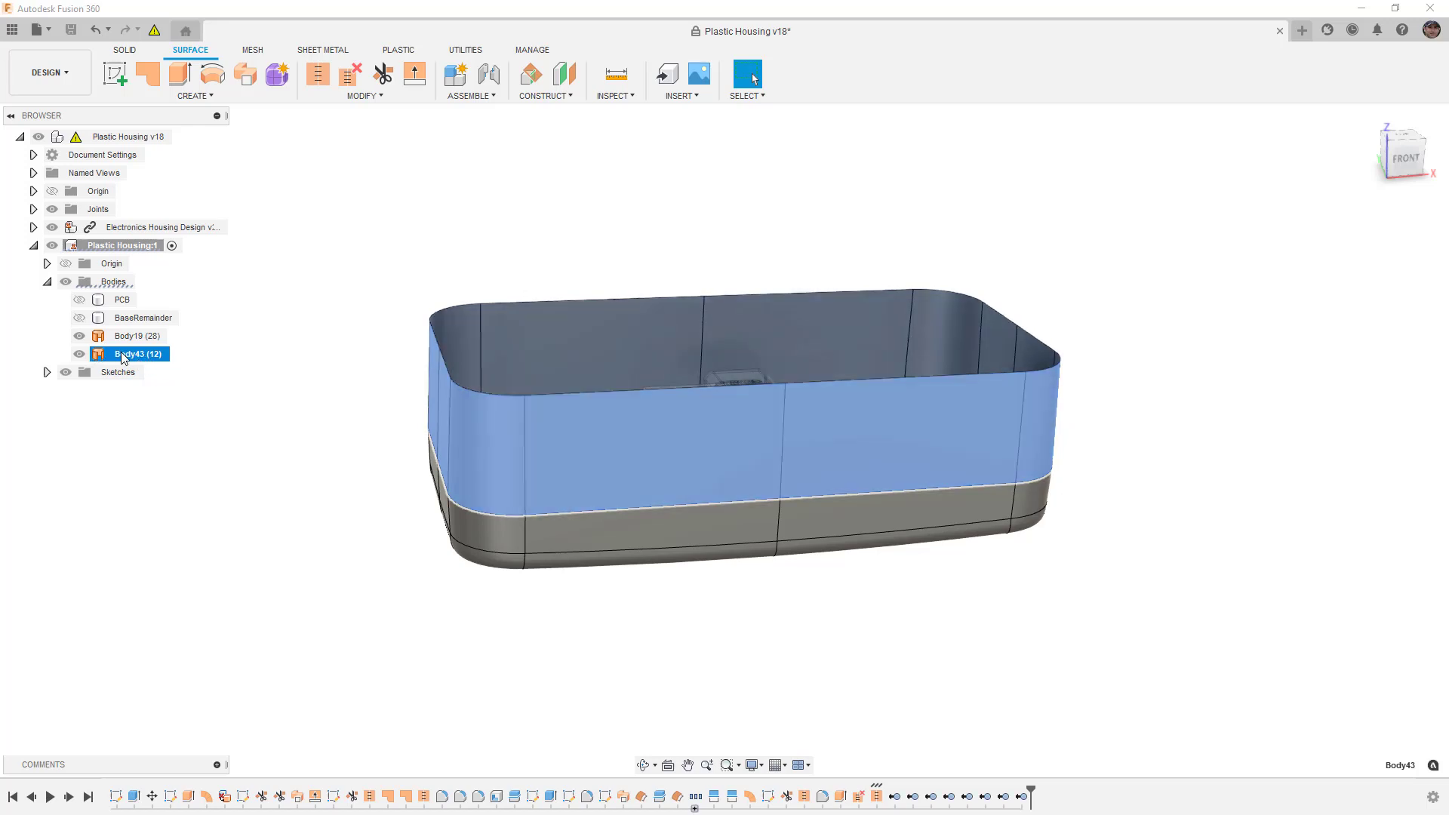
pyautogui.click(316, 255)
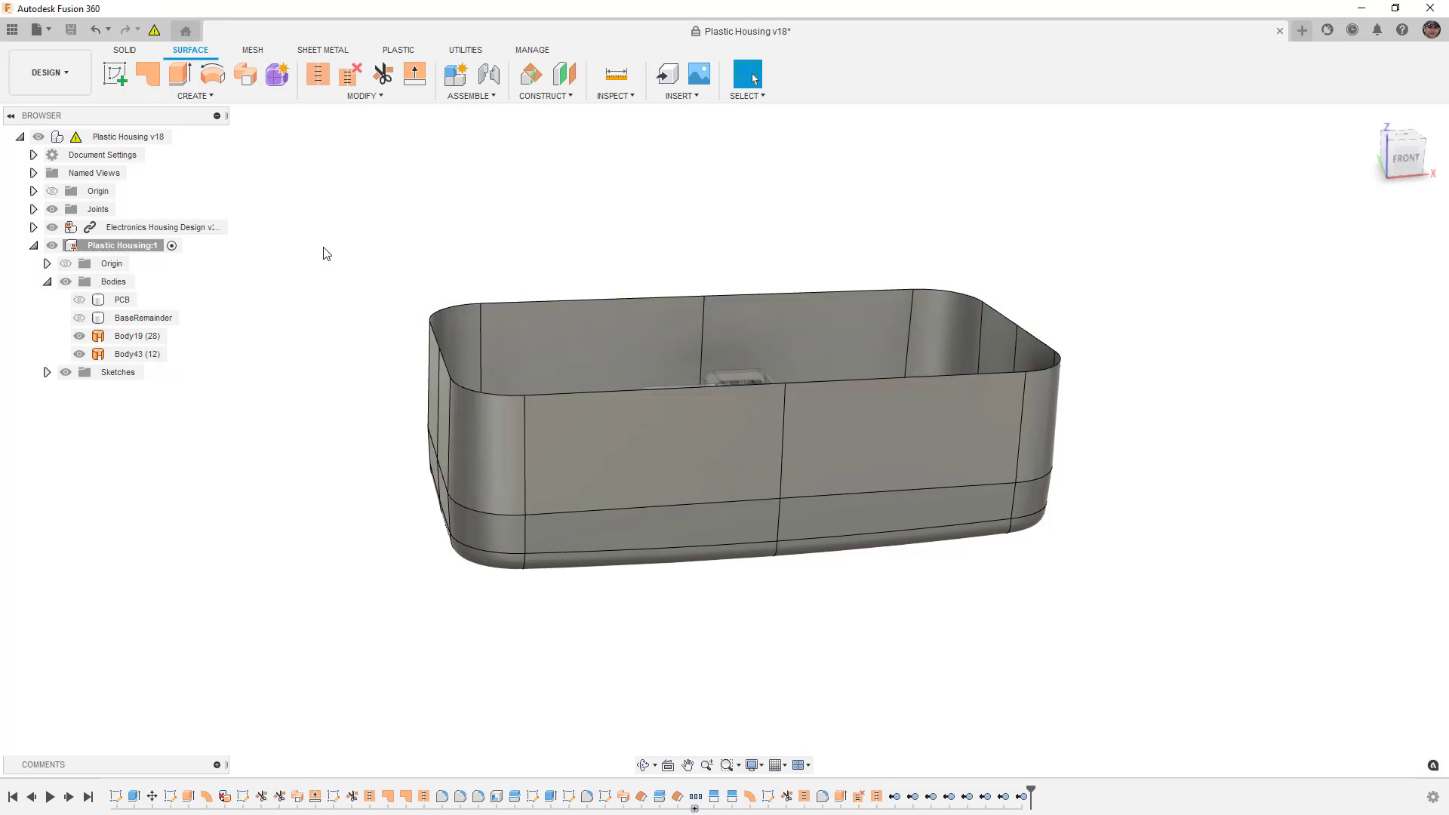
# Sketch a shallow upward-bowed 3-point arc on the front origin plane, crossing the upper wall and overhanging both ends of the housing.
pyautogui.click(115, 74)
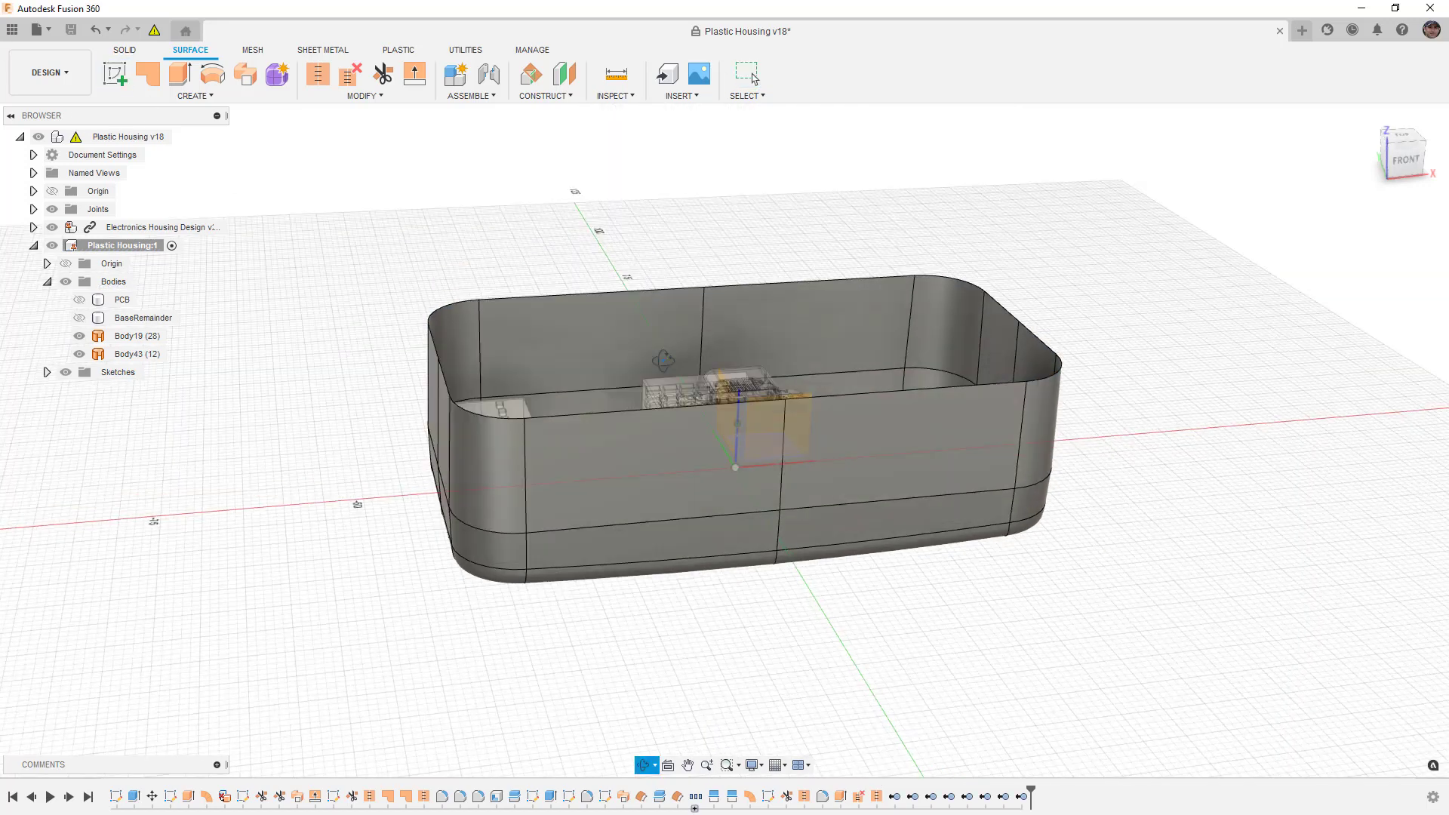
pyautogui.click(809, 402)
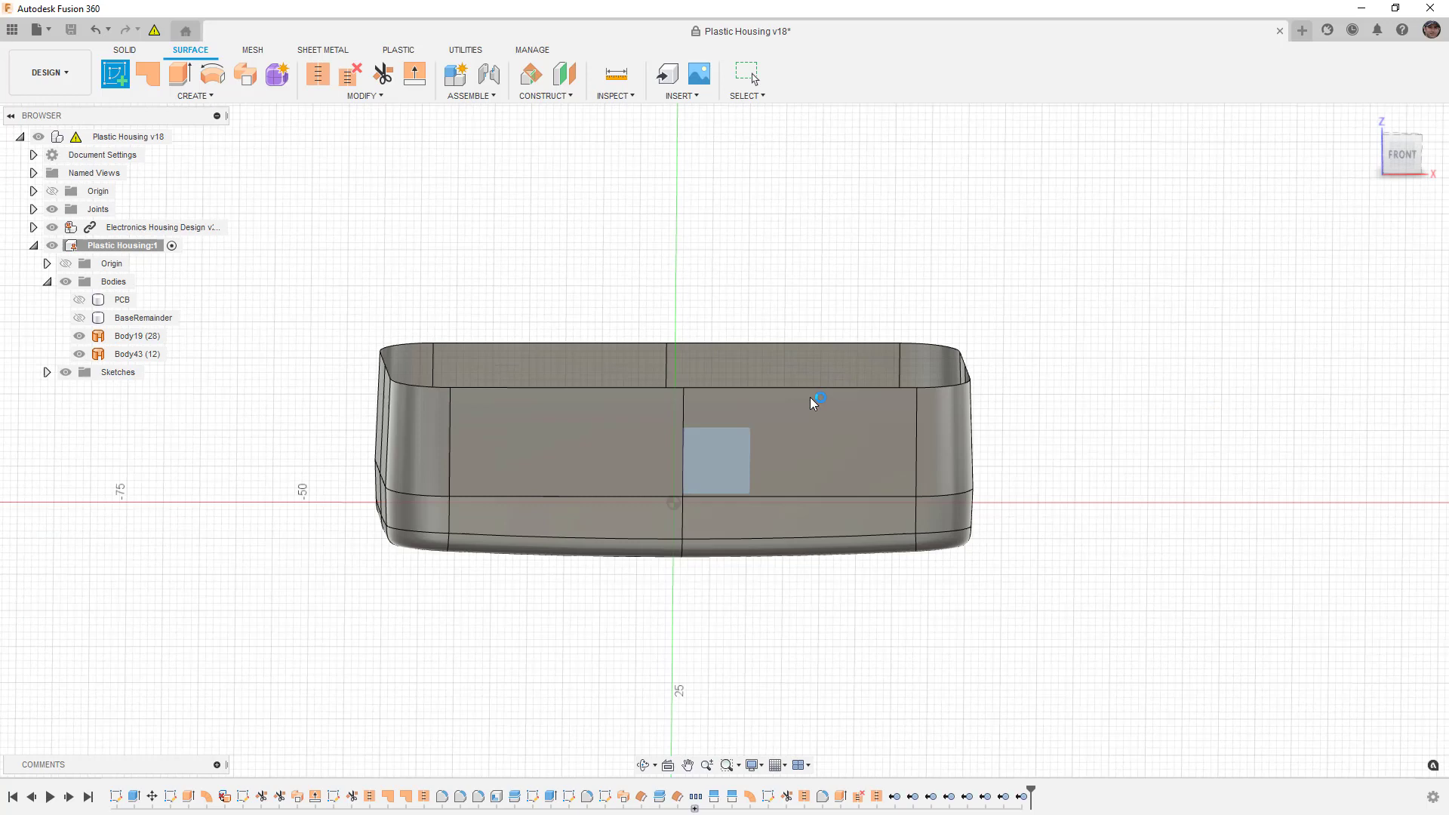
pyautogui.click(227, 99)
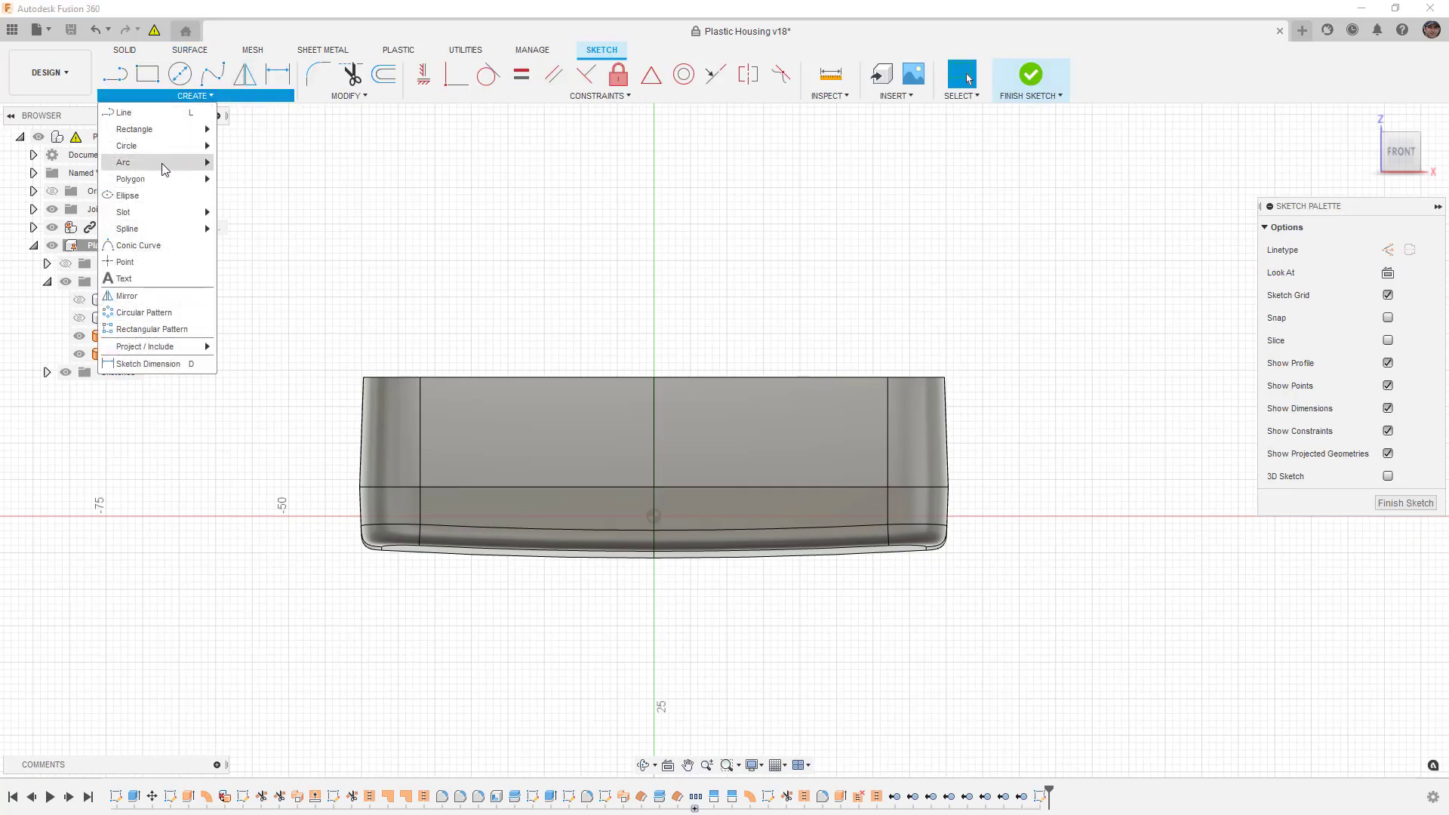
pyautogui.click(259, 162)
pyautogui.click(312, 428)
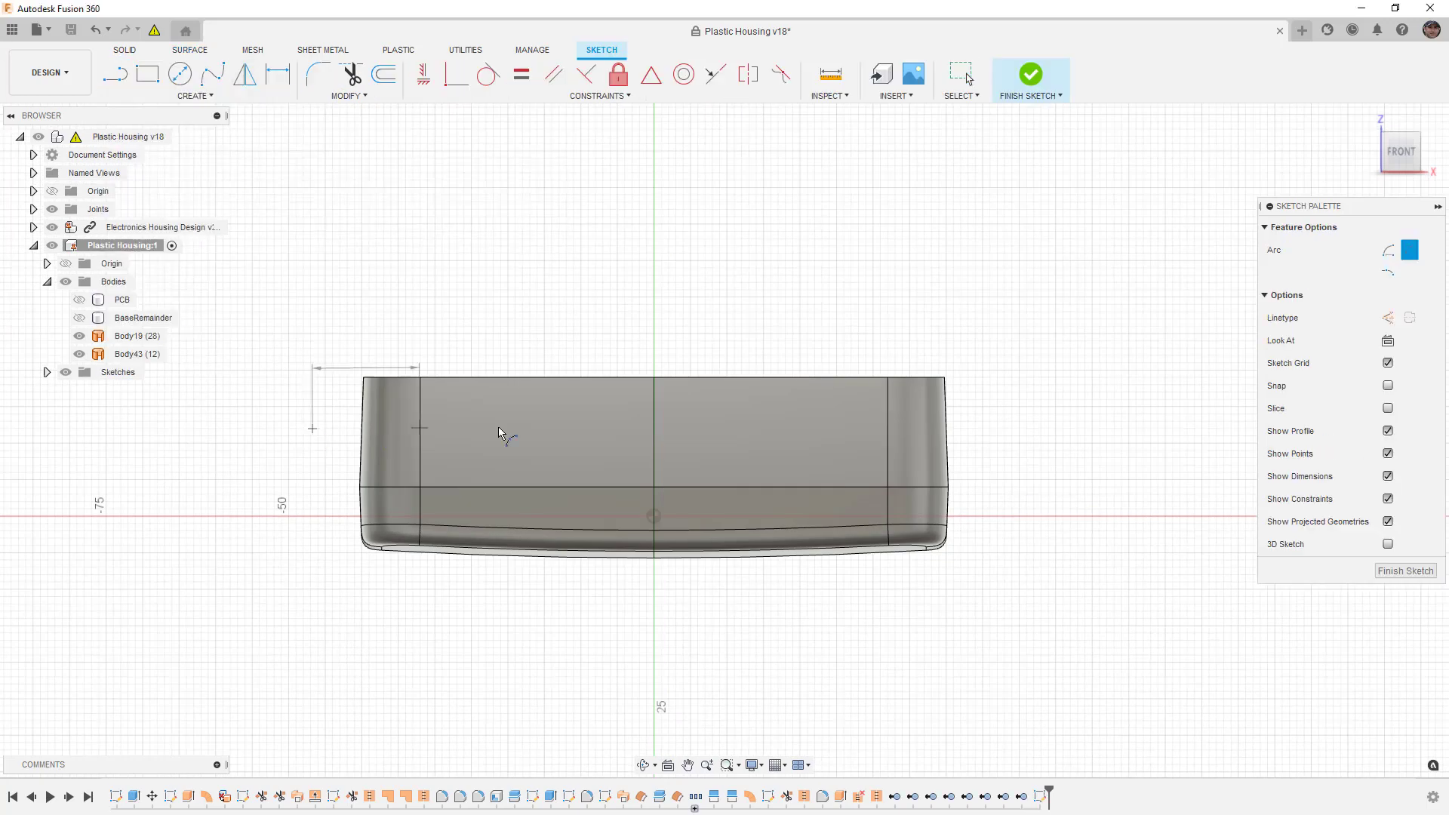
pyautogui.click(988, 433)
pyautogui.click(847, 409)
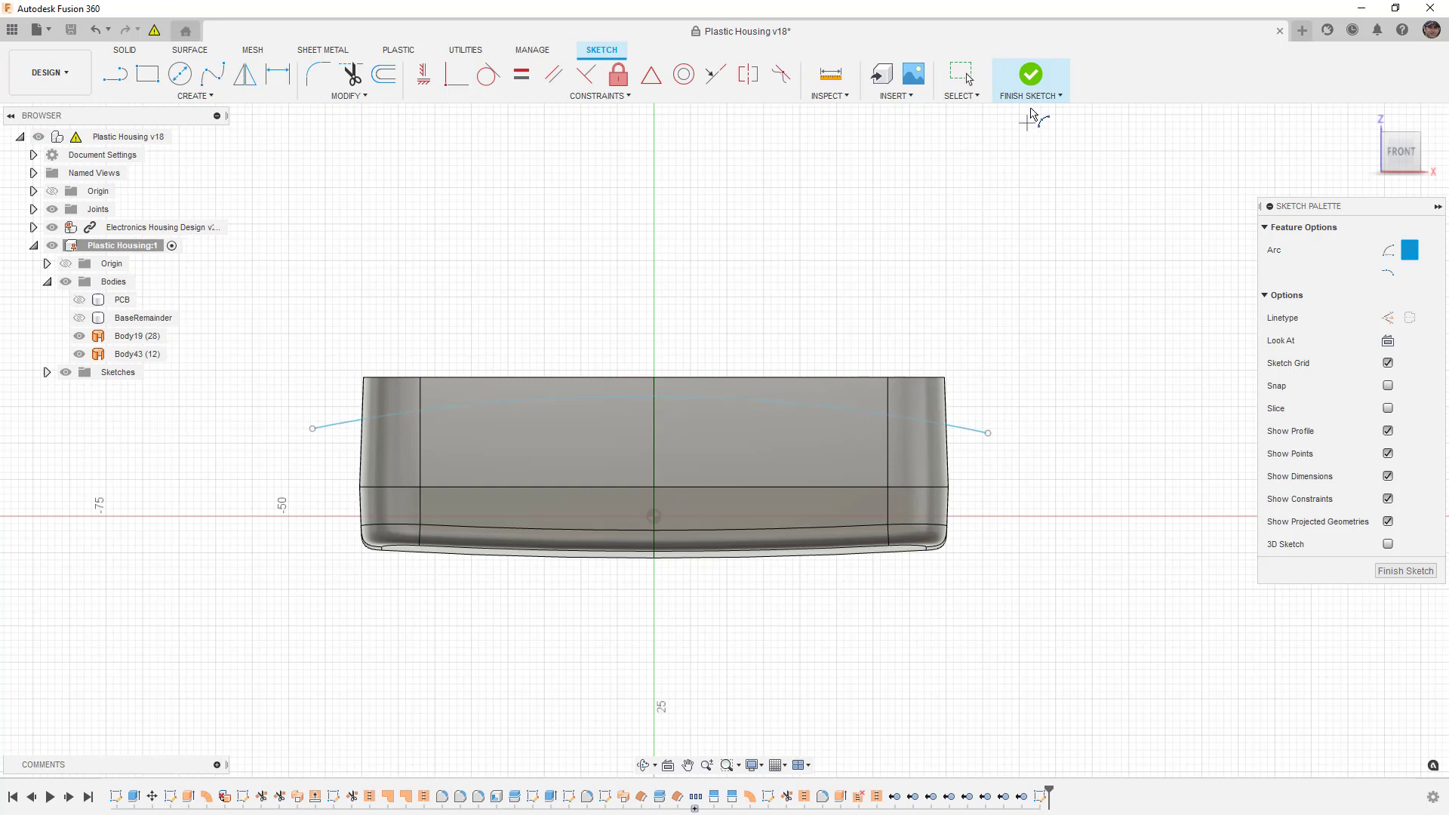
pyautogui.click(1031, 74)
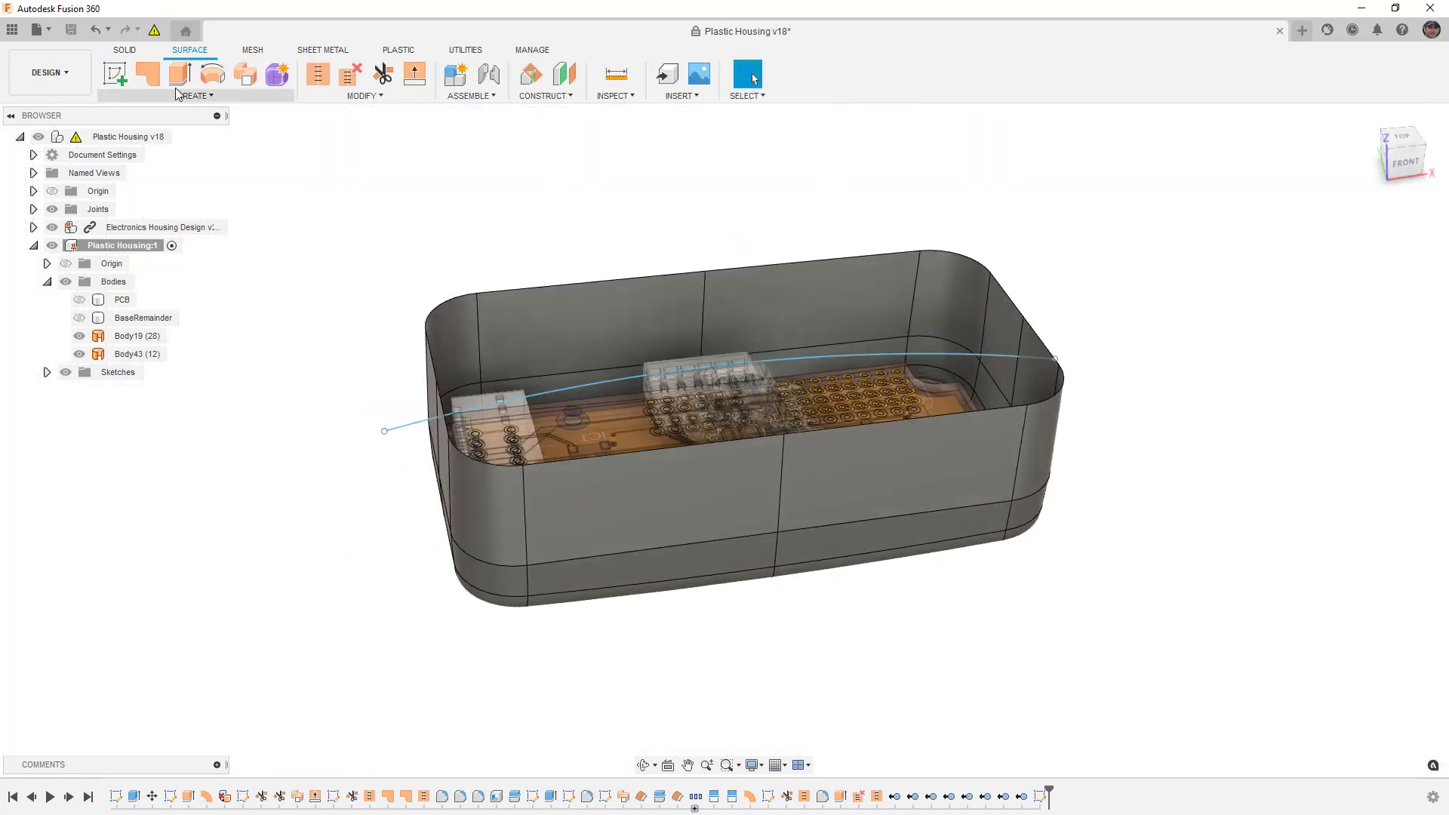
# Extrude the sketched arc symmetrically by 32 mm as a new surface body spanning the full depth of the housing.
pyautogui.click(180, 73)
pyautogui.moveTo(733, 353); pyautogui.dragTo(677, 238)
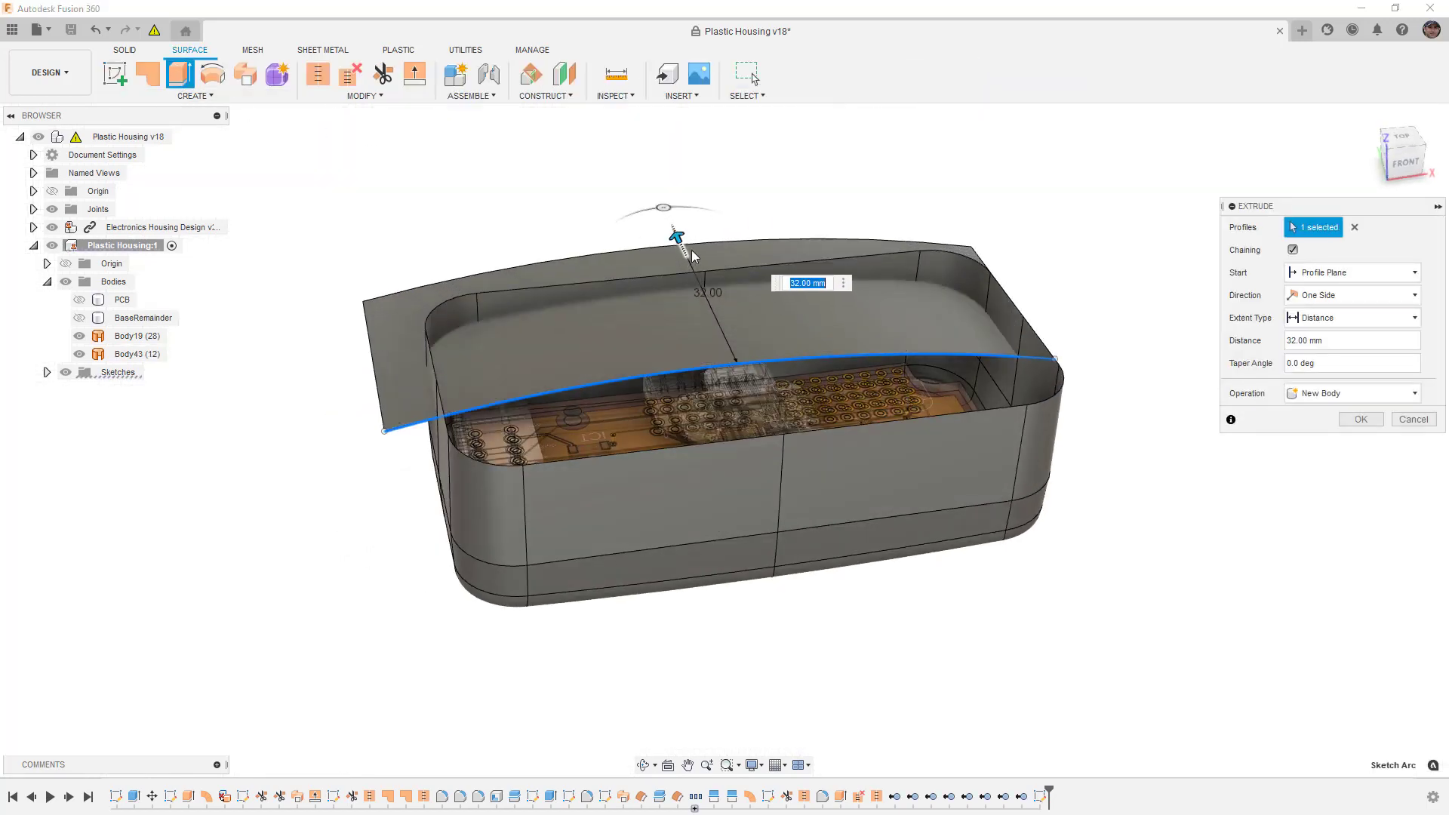
pyautogui.click(1323, 296)
pyautogui.click(1323, 349)
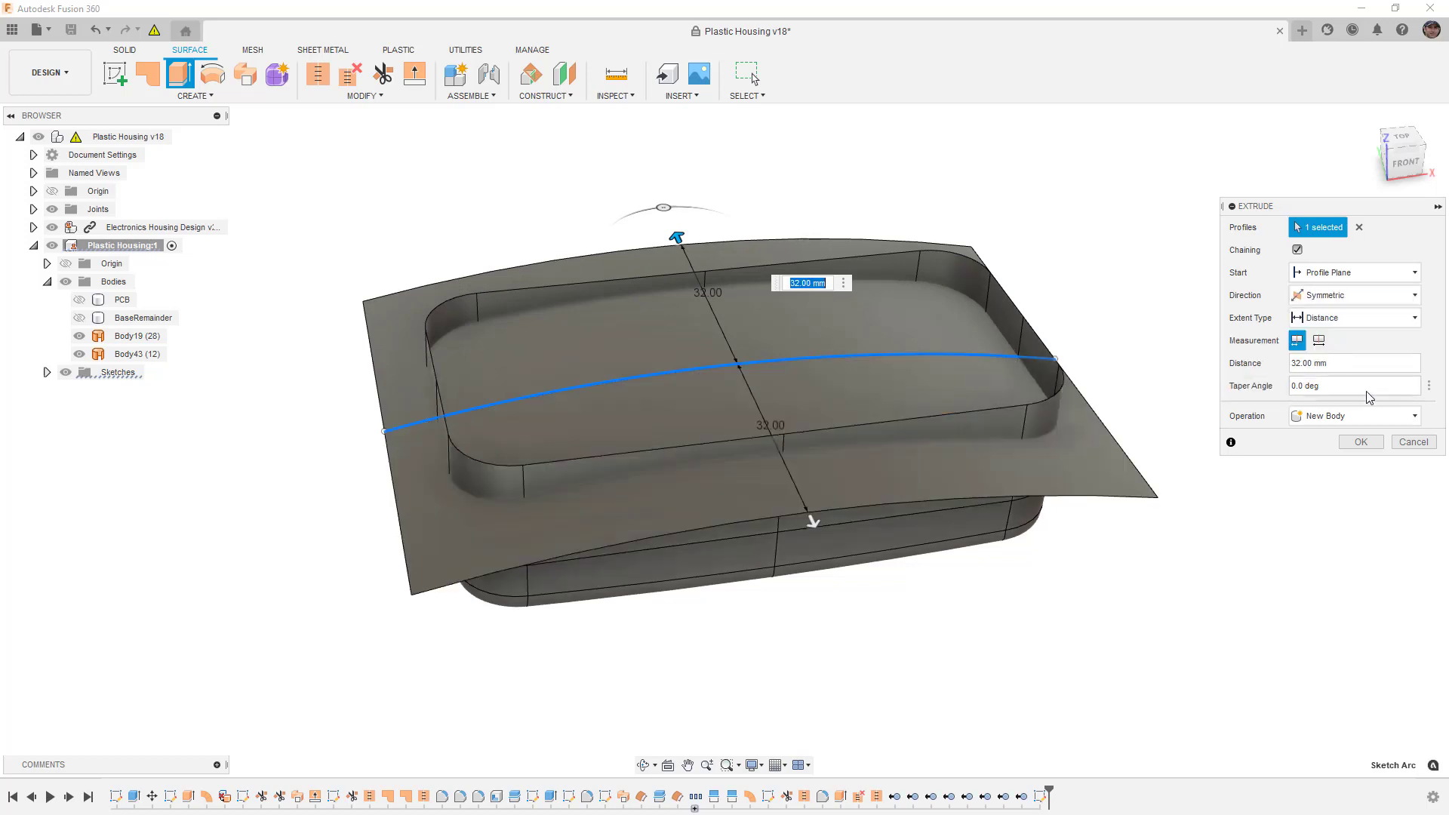
pyautogui.click(1361, 442)
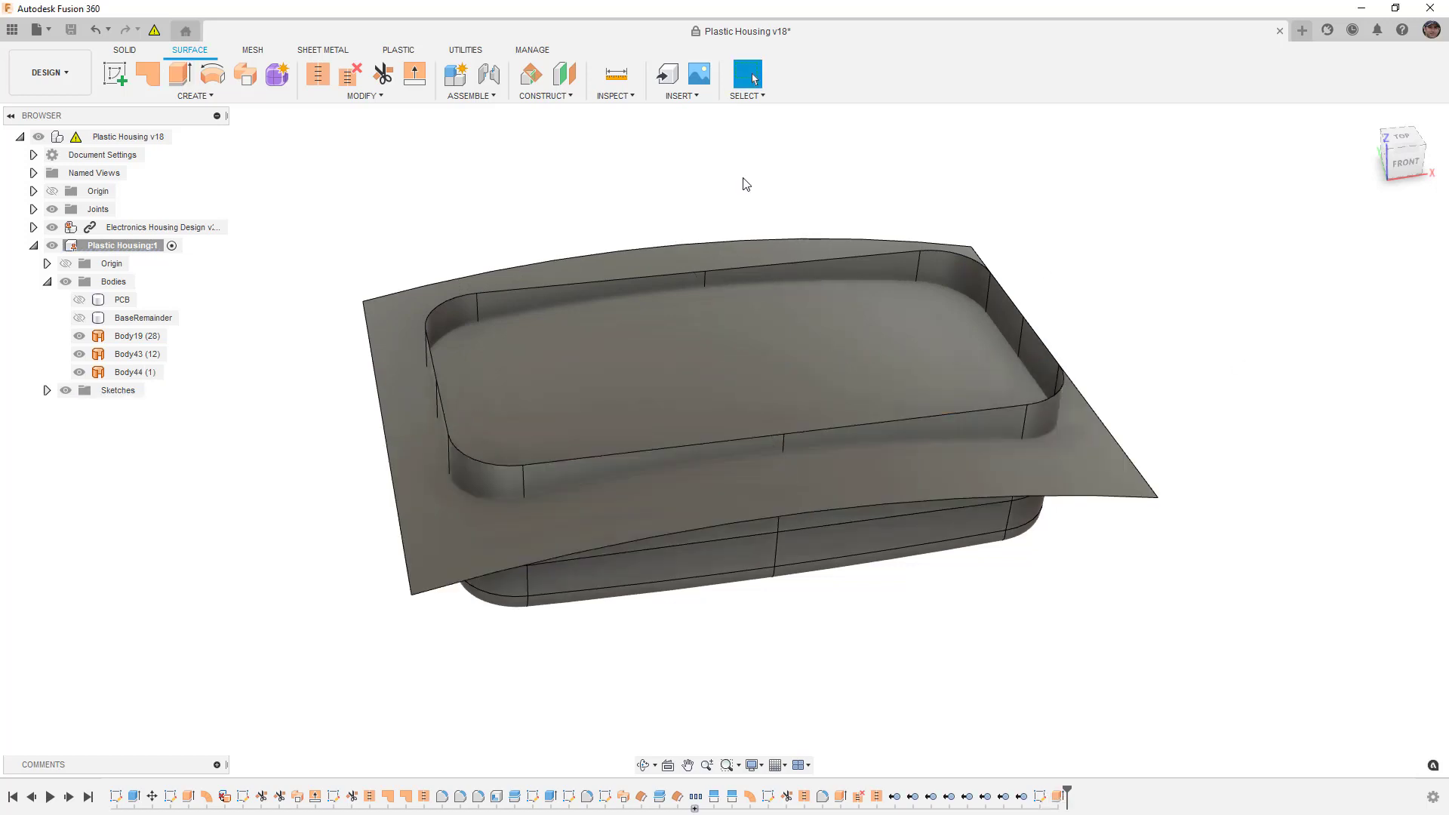
# Trim away the part of the upper wall above the arched surface, using that surface as the trim tool.
pyautogui.click(384, 73)
pyautogui.click(400, 300)
pyautogui.keyDown('shift'); pyautogui.moveTo(965, 306); pyautogui.dragTo(964, 286, button='middle'); pyautogui.keyUp('shift')
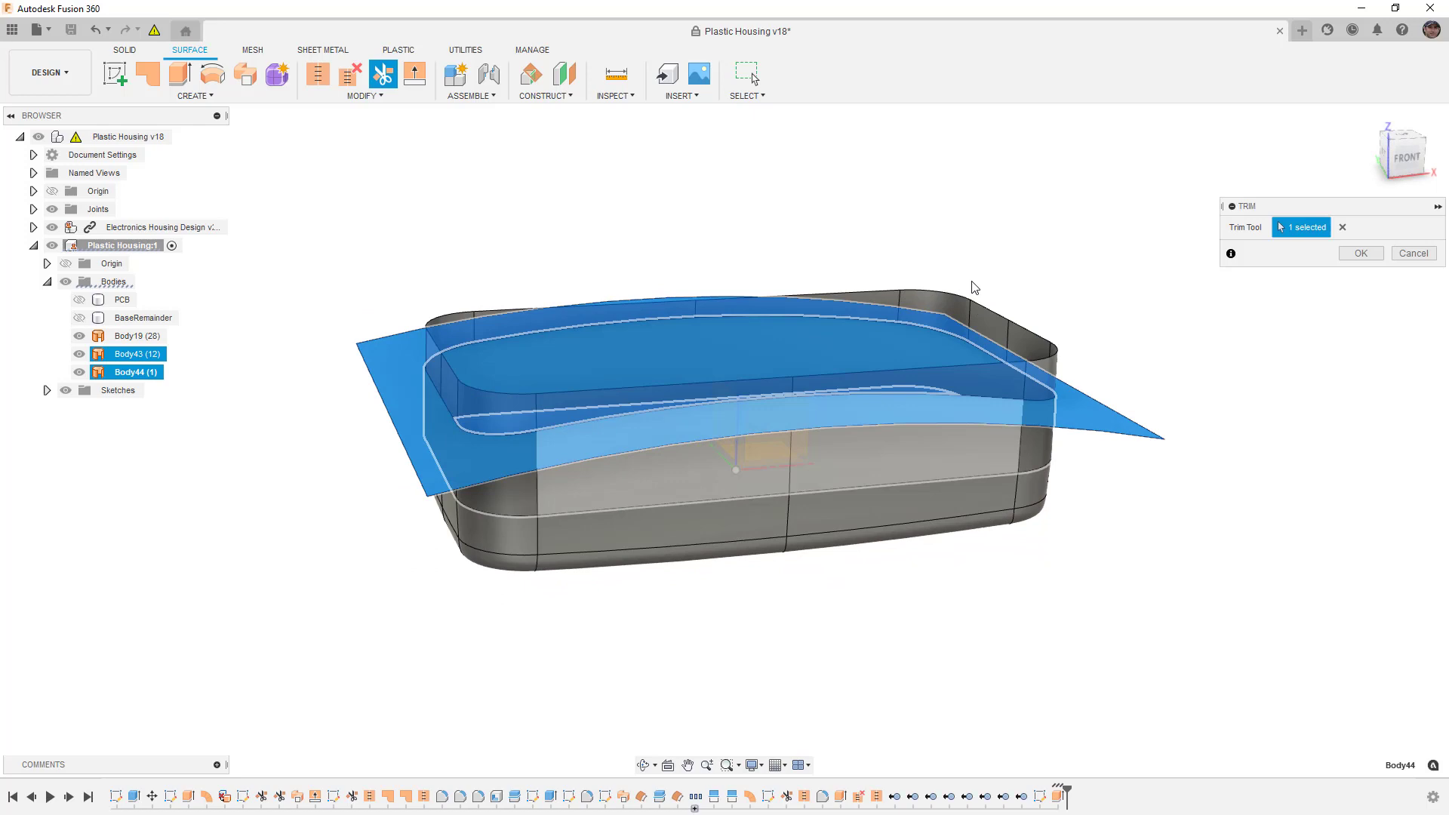
pyautogui.click(963, 301)
pyautogui.click(1361, 253)
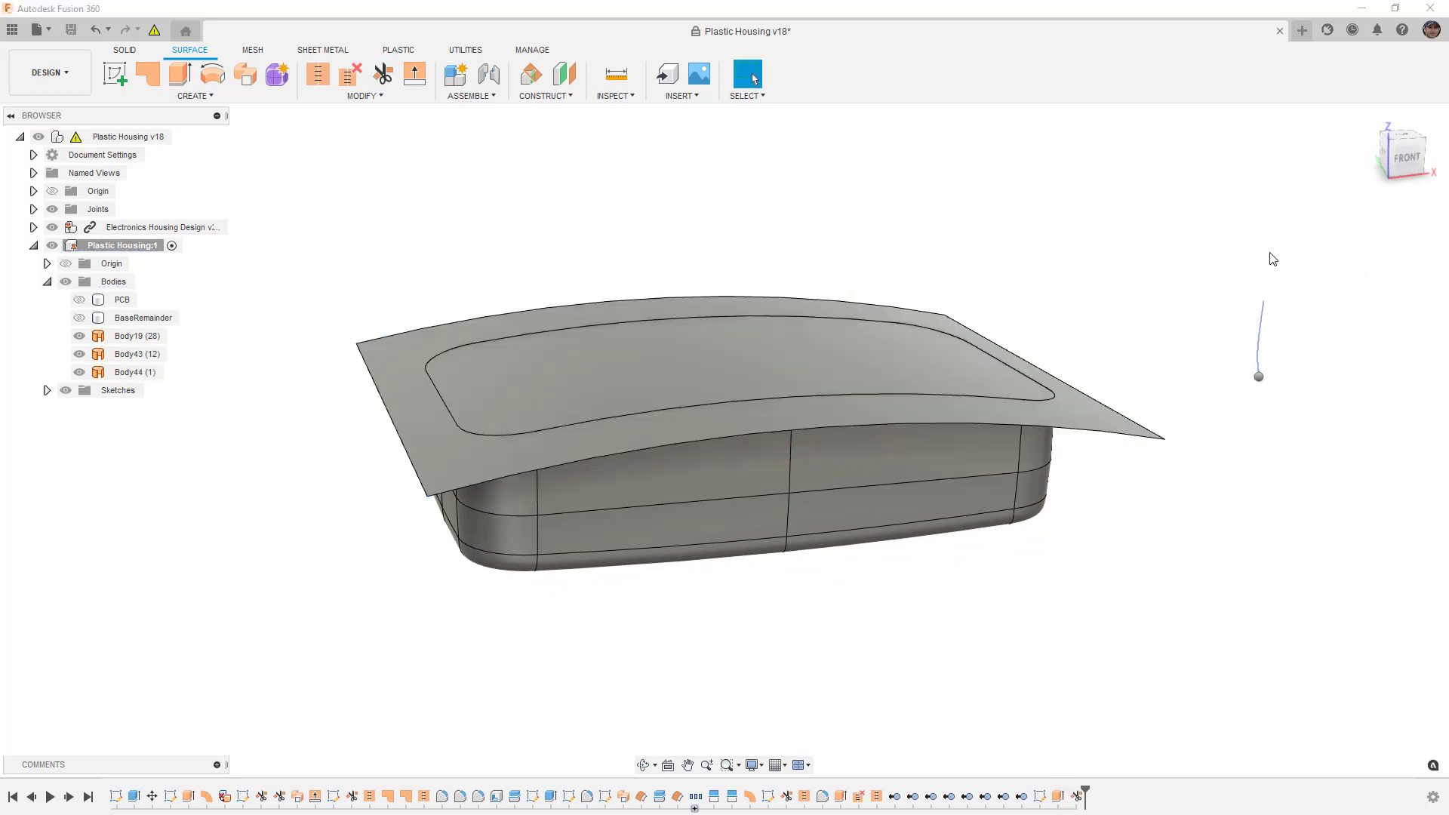
# Trim away the arched surface's overhang outside the housing outline, using the upper wall Body43 as the trim tool.
pyautogui.press('Return')
pyautogui.click(1051, 412)
pyautogui.click(1110, 427)
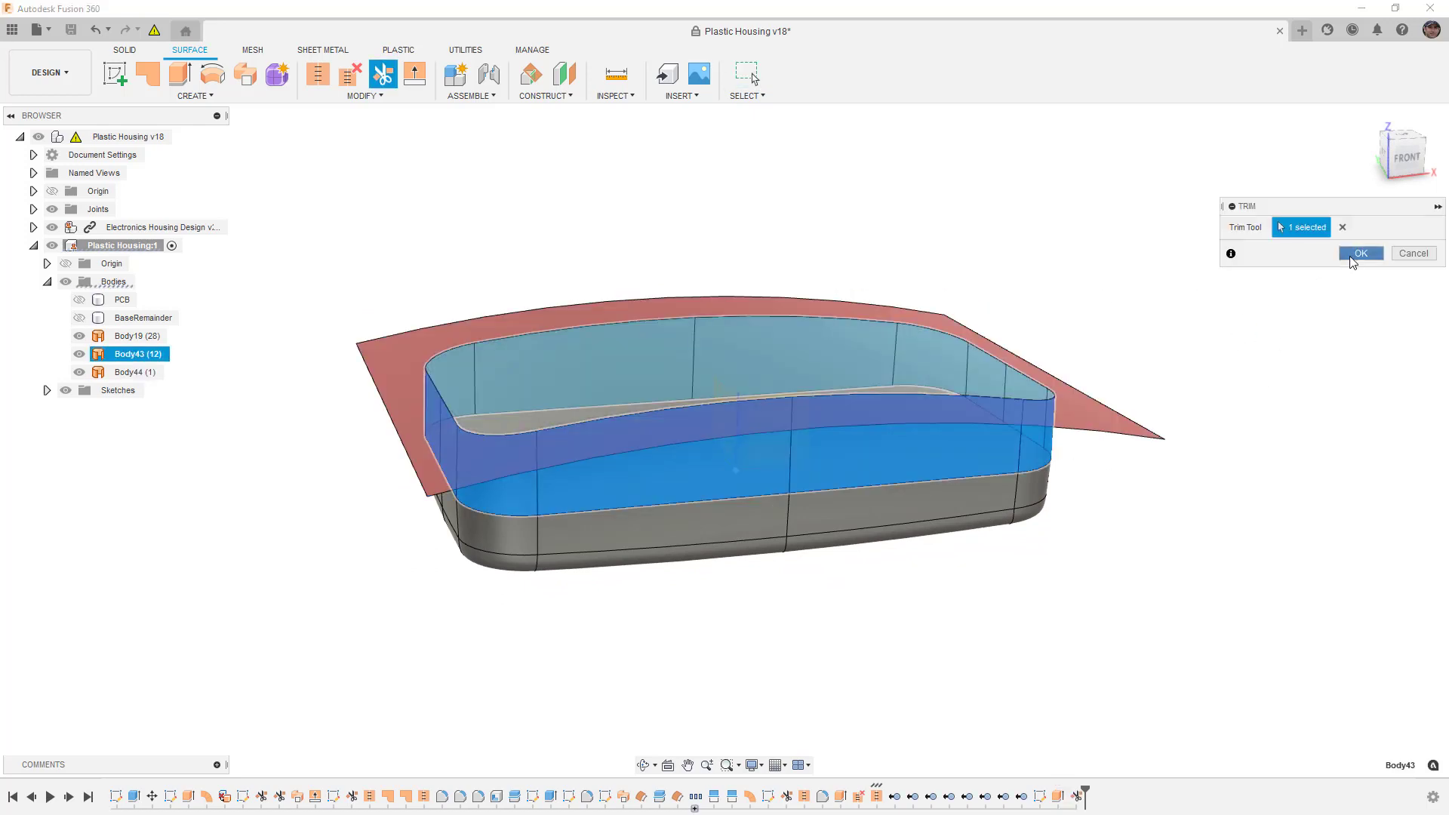
pyautogui.click(1361, 253)
# Stitch the trimmed arched top surface and the upper wall together into one new surface body.
pyautogui.click(318, 73)
pyautogui.click(563, 408)
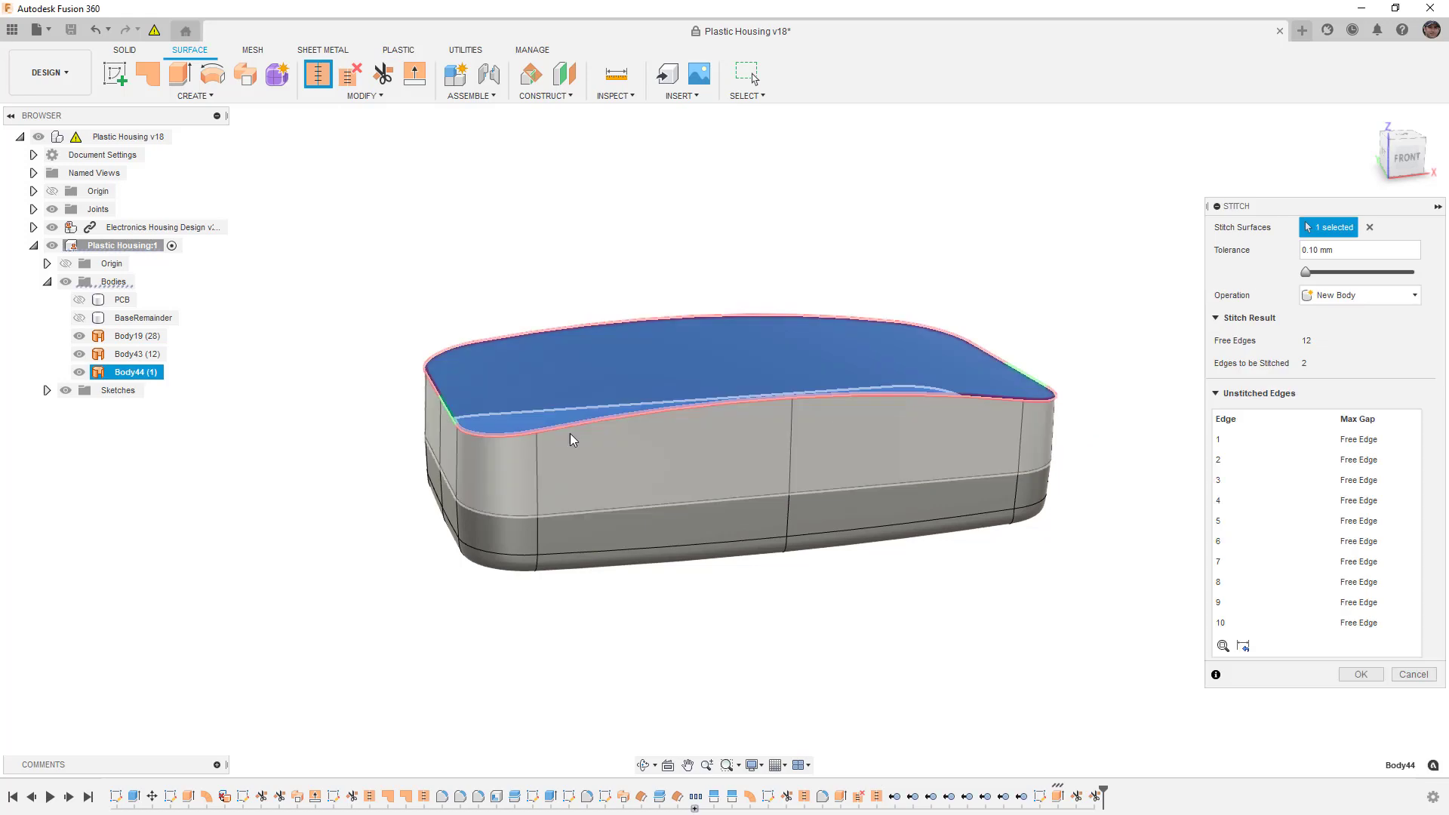
pyautogui.click(977, 453)
pyautogui.click(1363, 714)
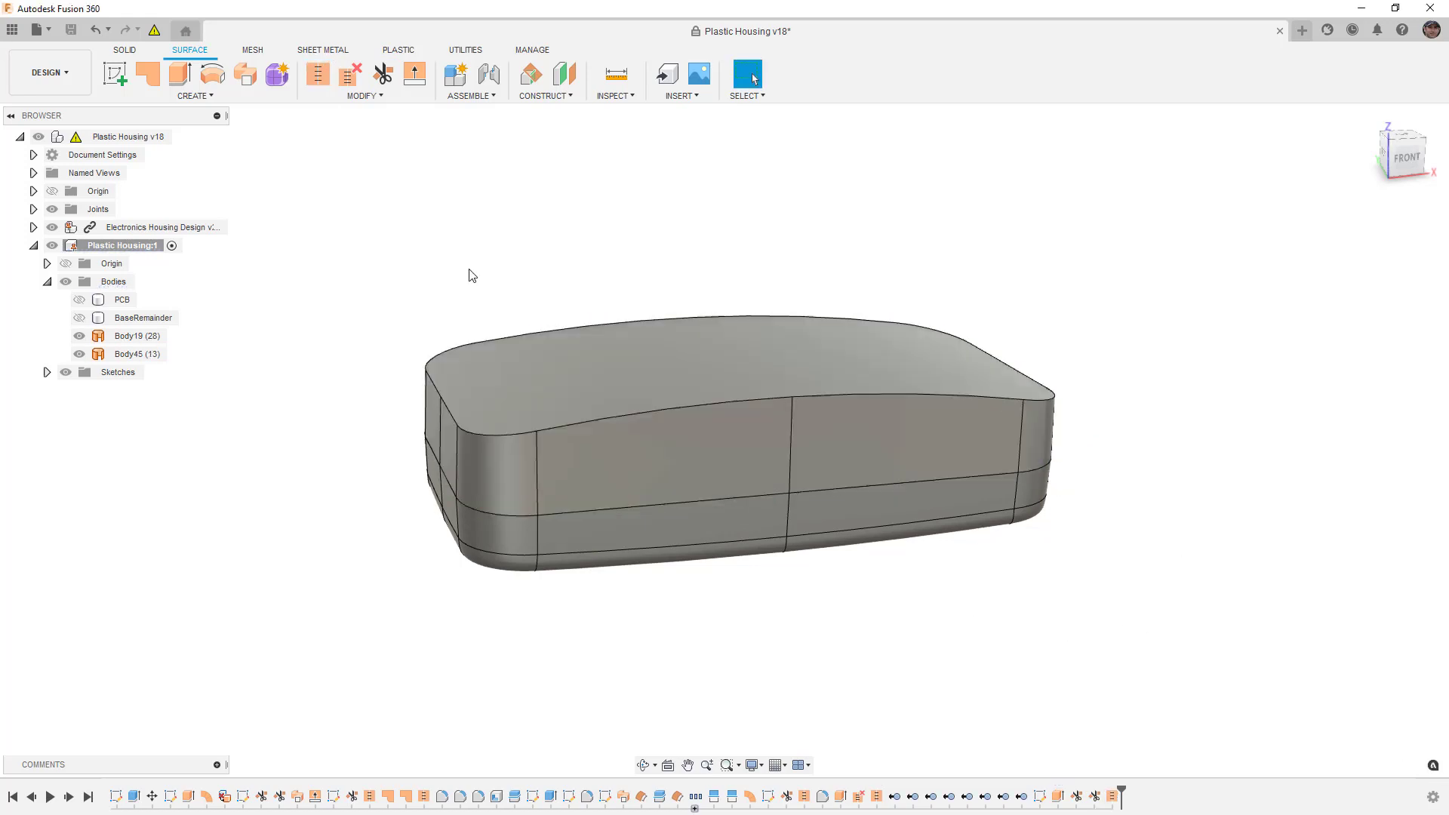
# Fillet the full edge chain around the arched top with a constant 5.50 mm radius and Tangent (G1) continuity.
pyautogui.click(363, 96)
pyautogui.click(336, 129)
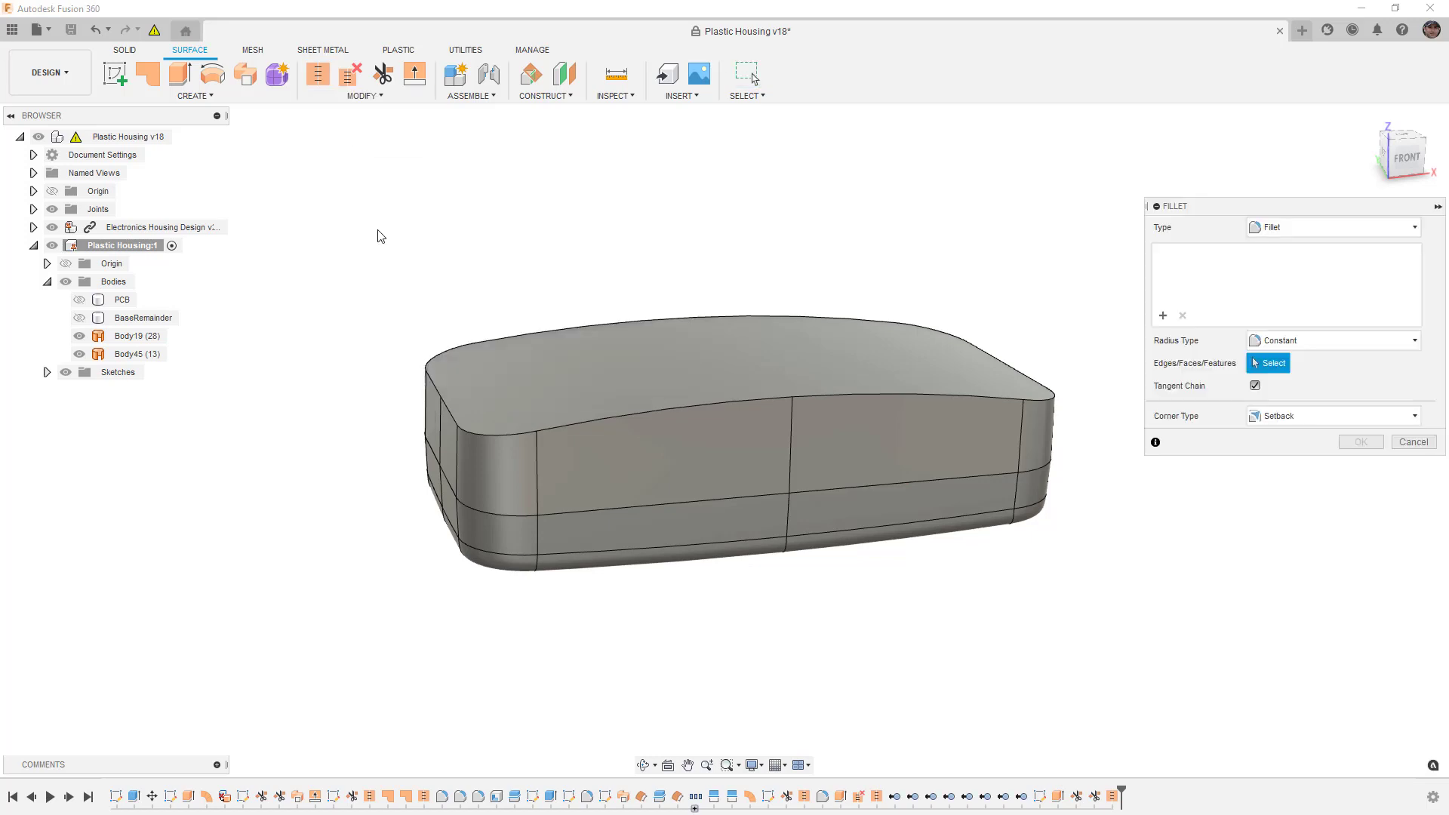
pyautogui.click(468, 346)
pyautogui.moveTo(455, 325); pyautogui.dragTo(466, 348)
pyautogui.click(1338, 254)
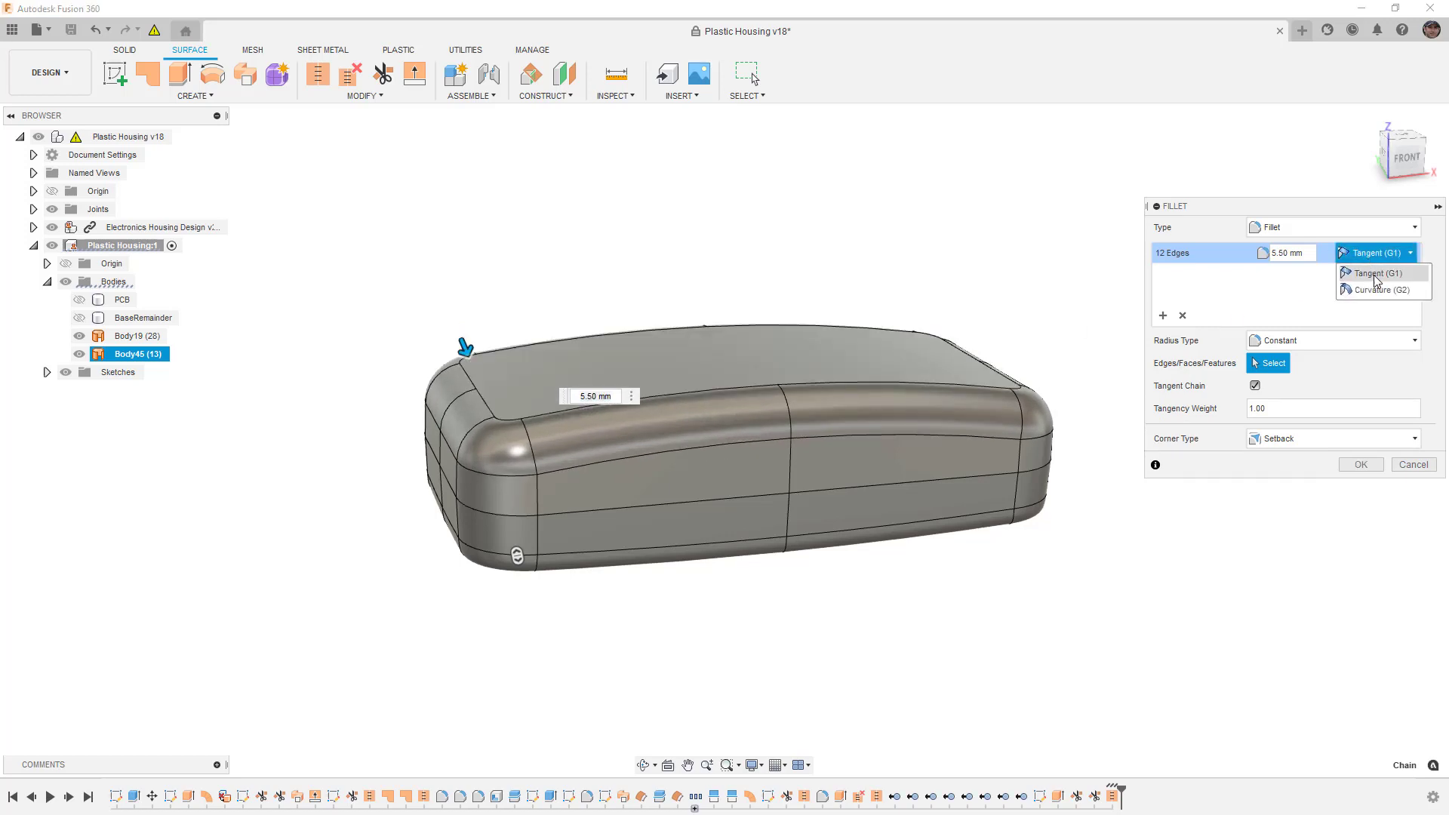
pyautogui.click(1370, 286)
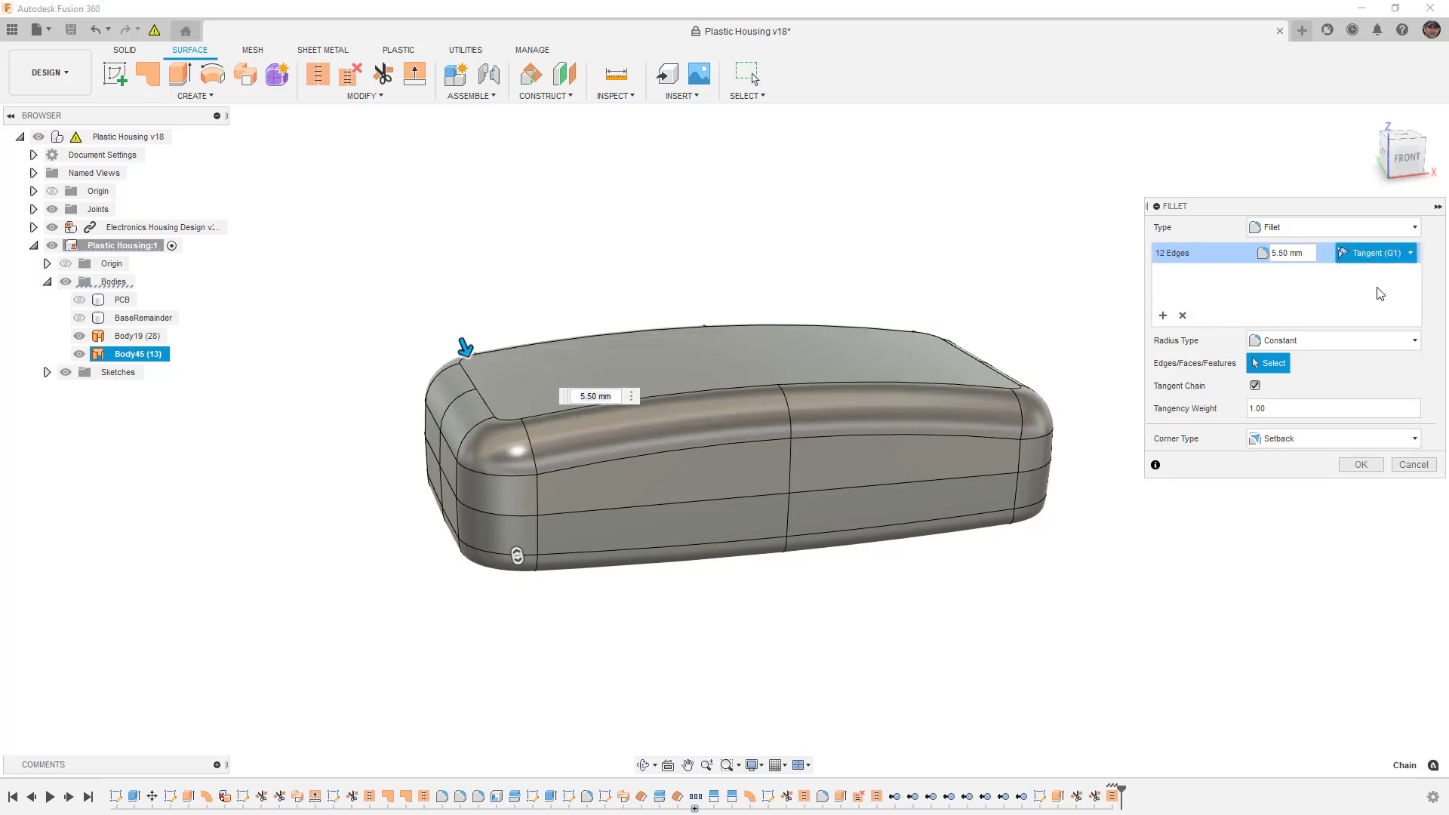
pyautogui.click(1380, 465)
pyautogui.keyDown('shift'); pyautogui.moveTo(755, 340); pyautogui.dragTo(700, 370, button='middle'); pyautogui.keyUp('shift')
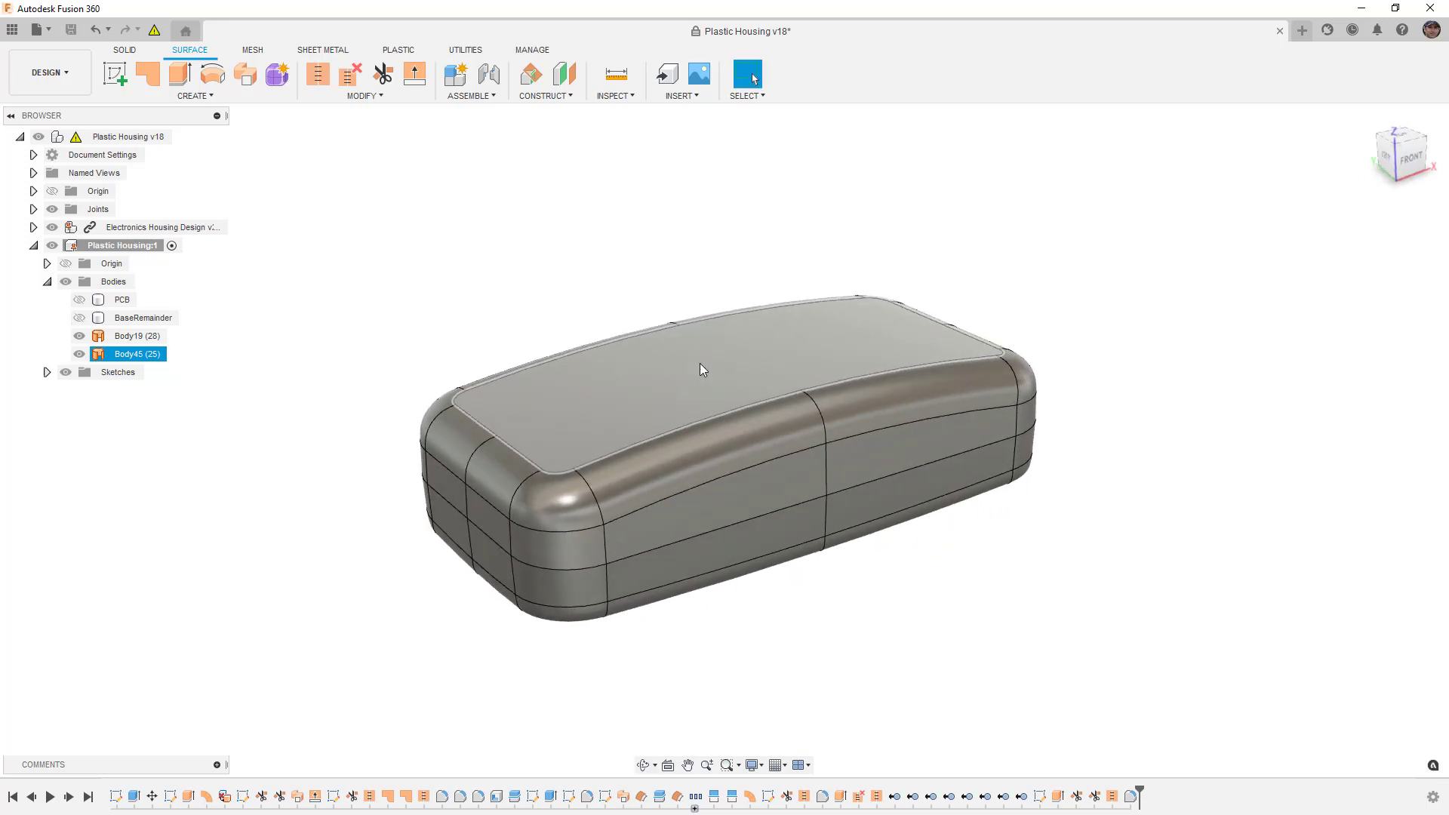
pyautogui.click(684, 296)
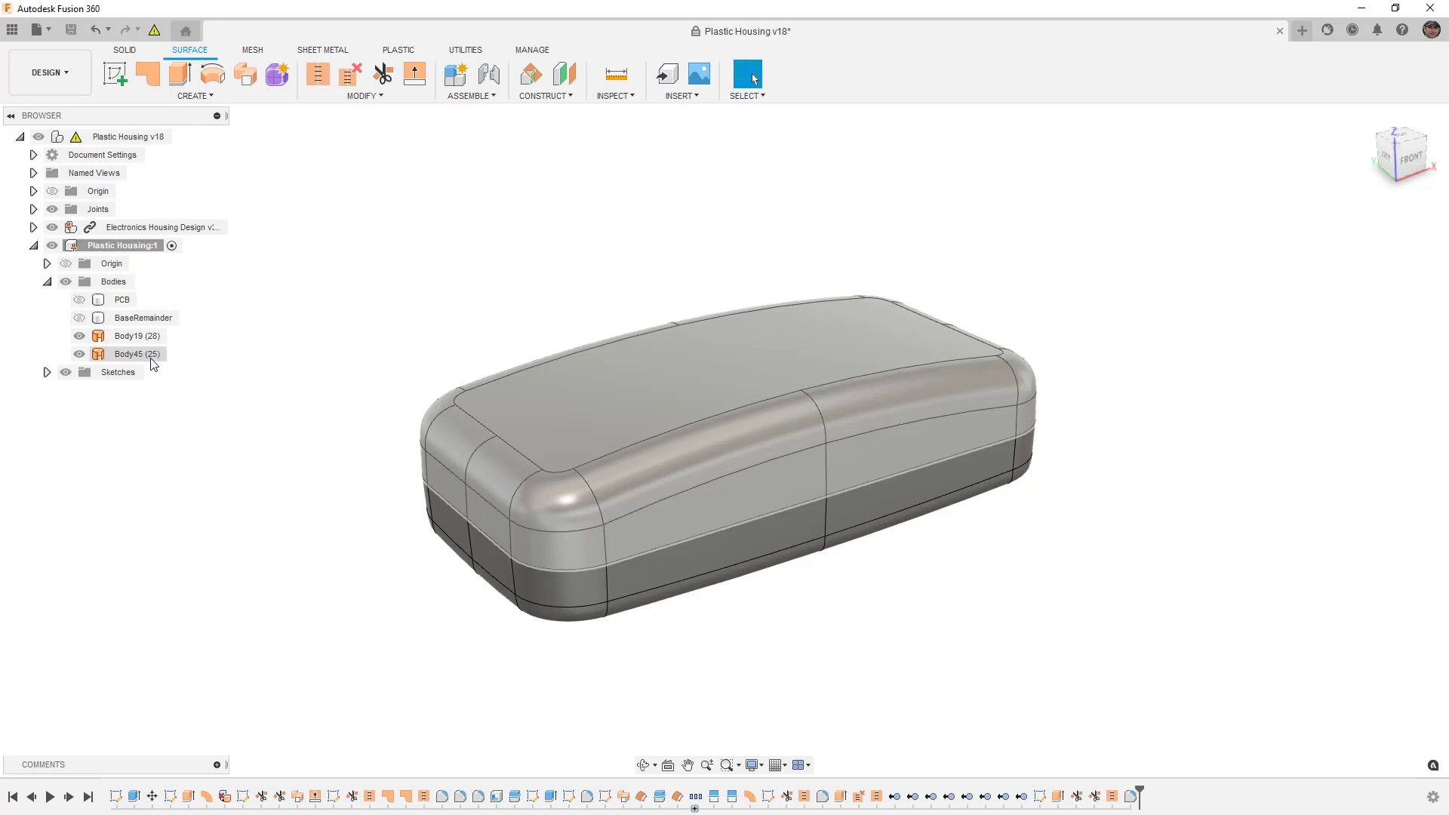
pyautogui.moveTo(330, 375)
pyautogui.mouseDown(button='middle')
pyautogui.moveTo(343, 340)
pyautogui.moveTo(336, 352)
pyautogui.mouseUp(button='middle')
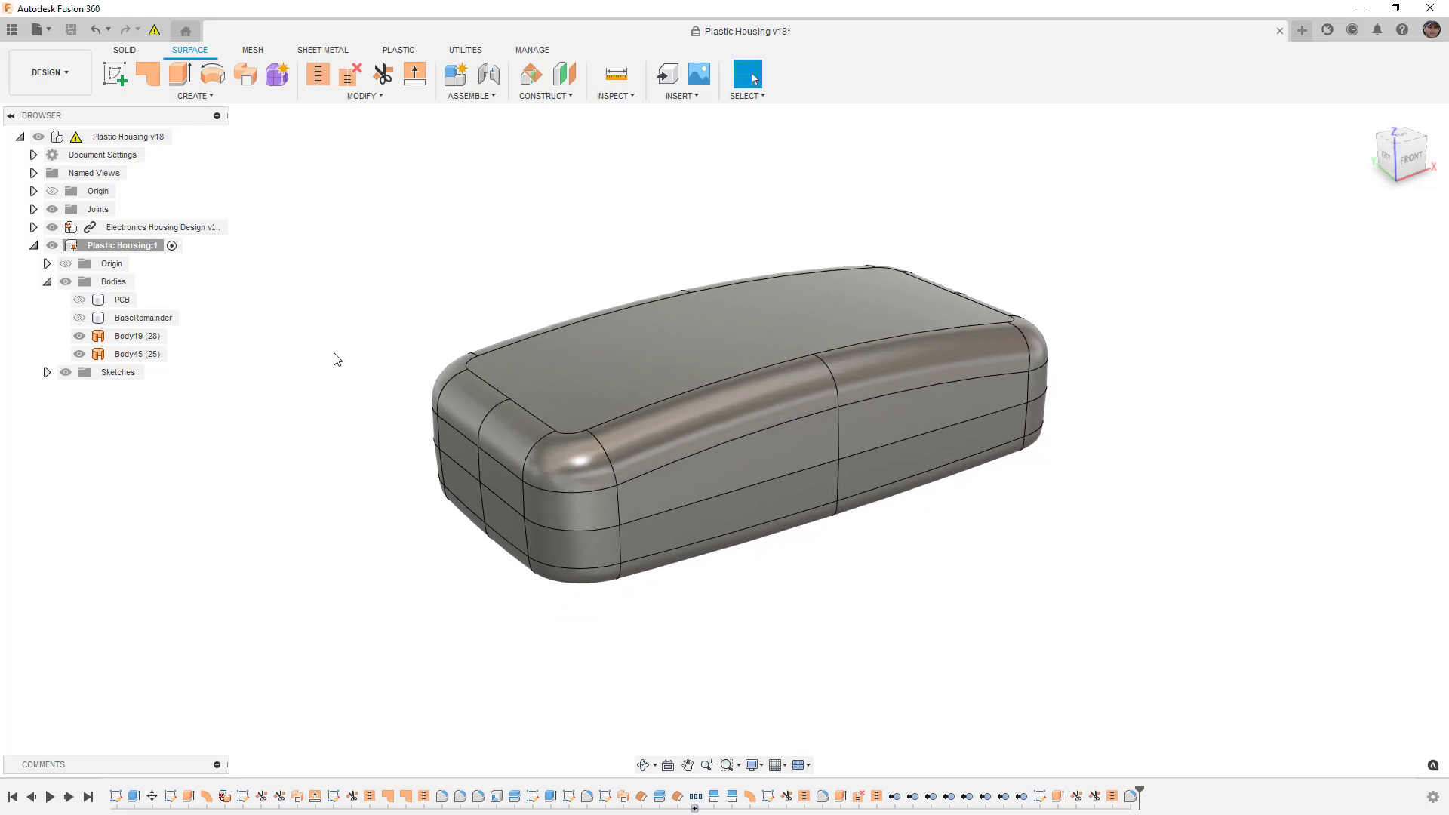